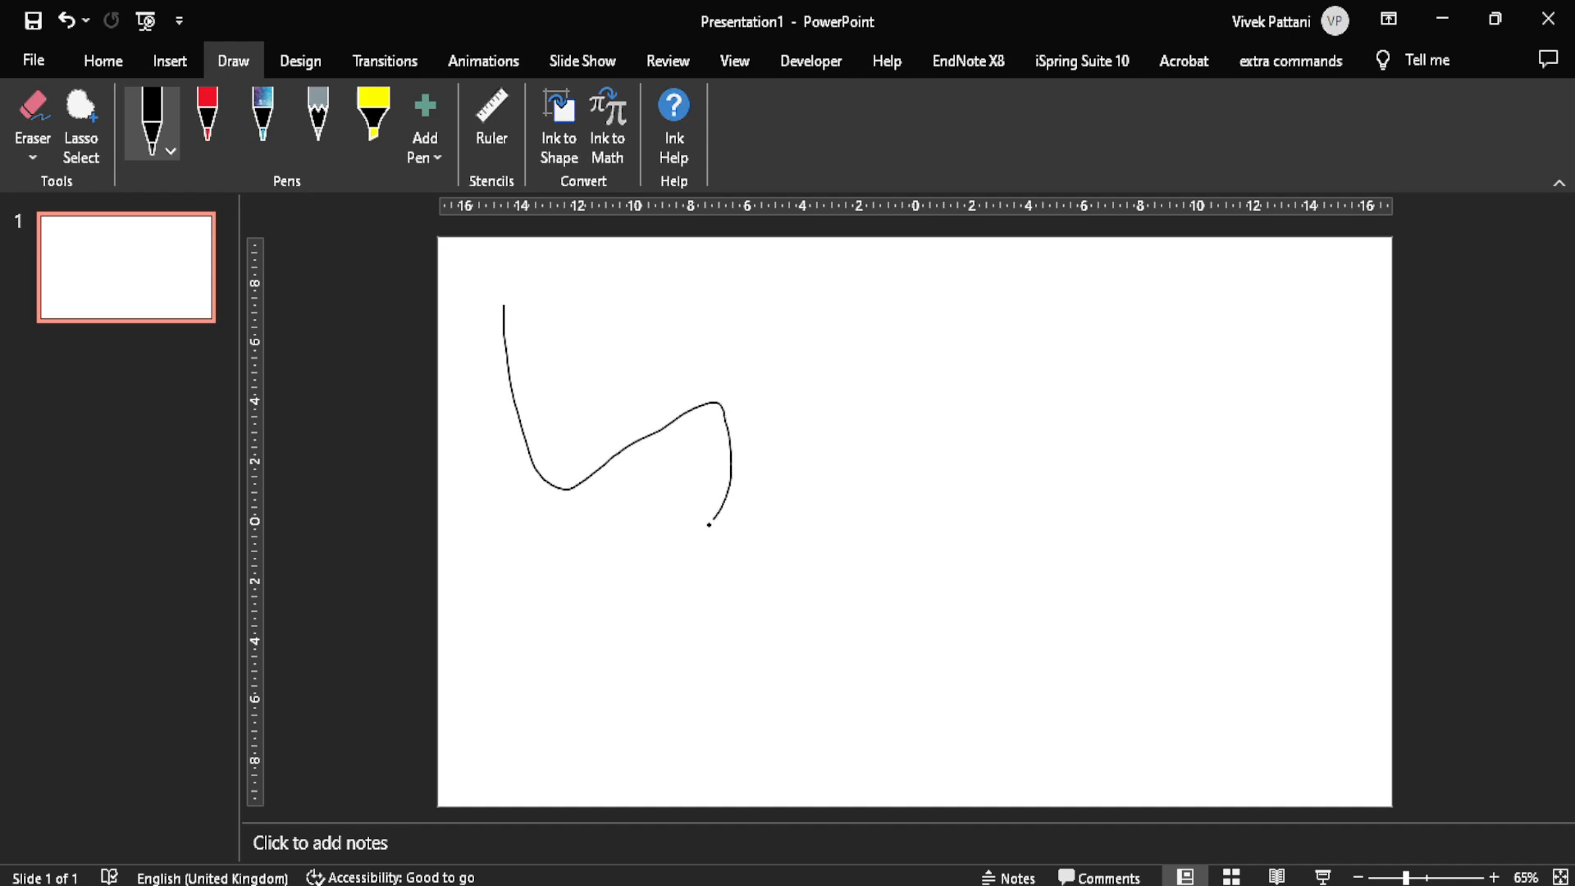
Step: Draw a freehand loop with the black pen and a vertical line beside it with the red pen
left_click_drag(662, 382, 687, 384)
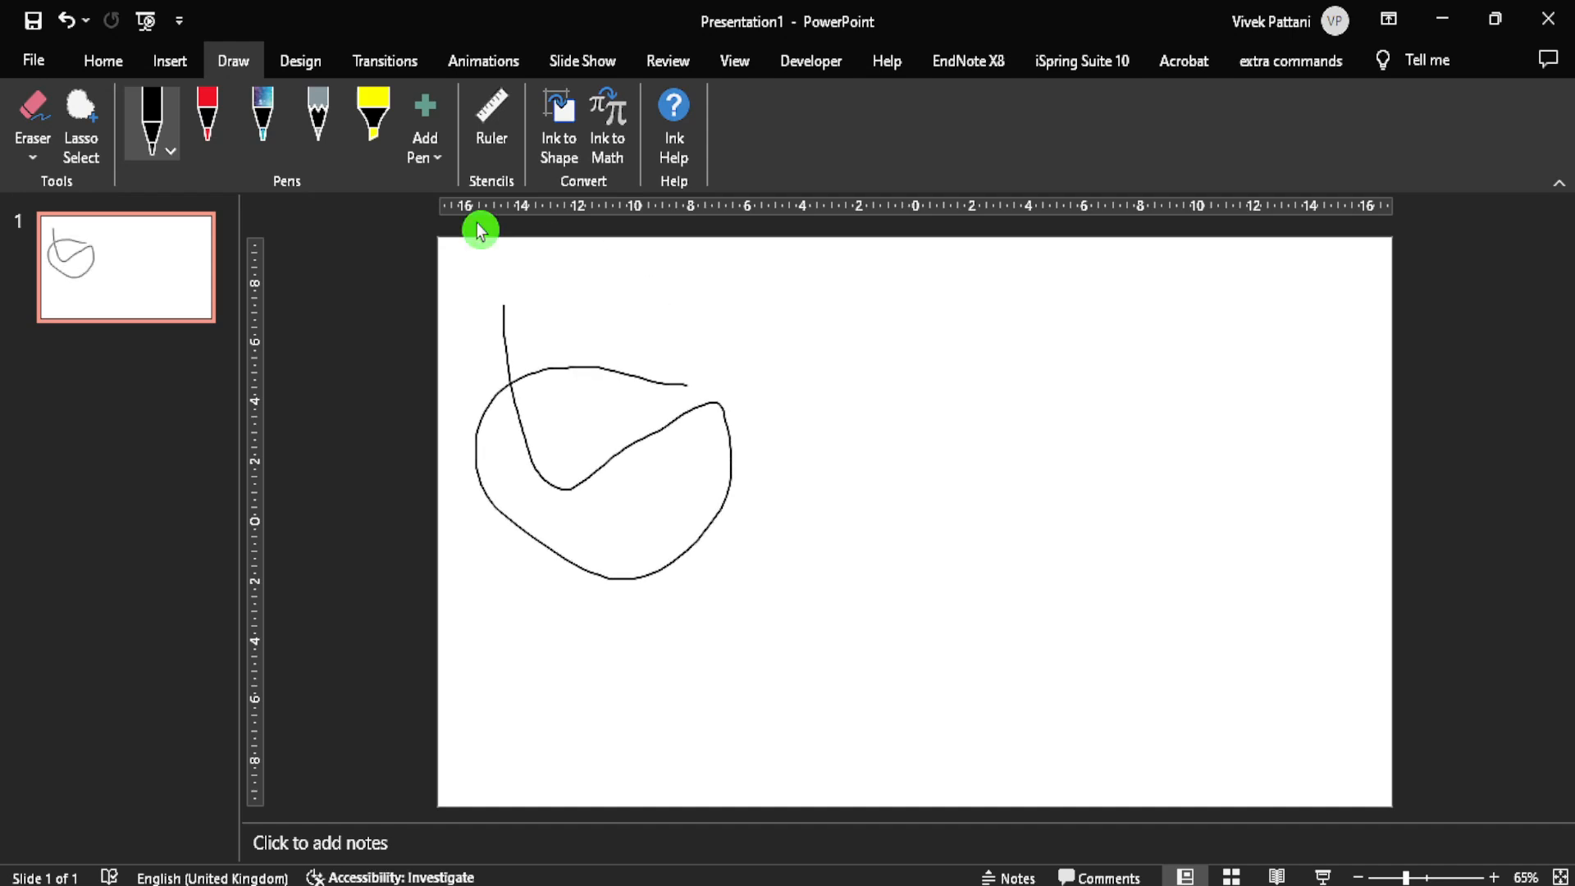
left_click(429, 157)
left_click(208, 119)
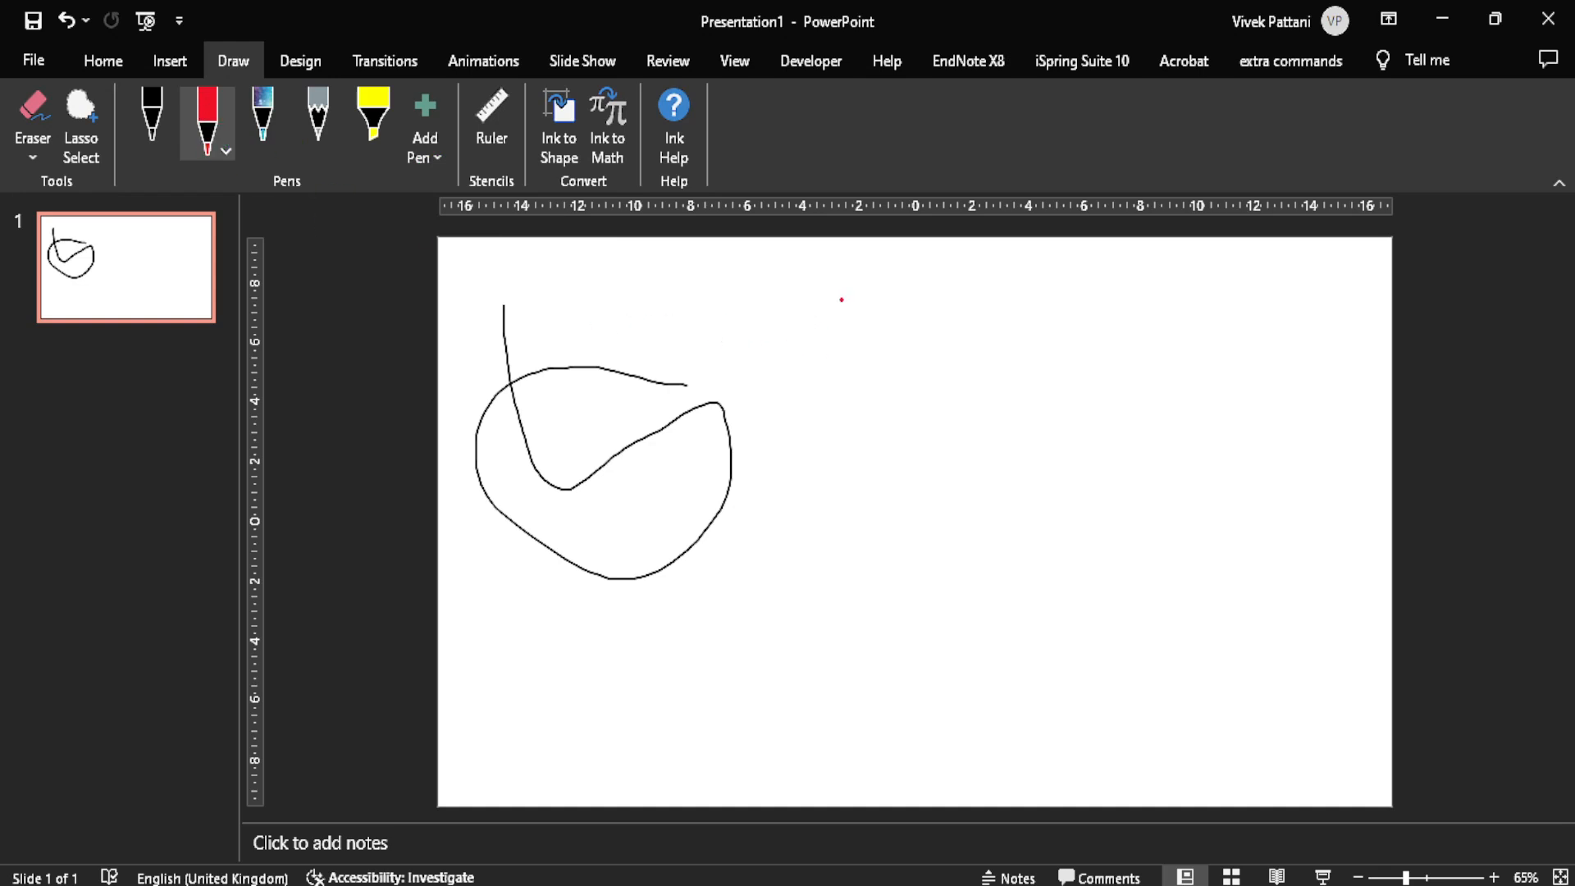
Step: Draw one vertical line each with the galaxy-effect pen, the grey pencil and the yellow highlighter beside the red line
left_click(272, 139)
left_click_drag(916, 307, 910, 625)
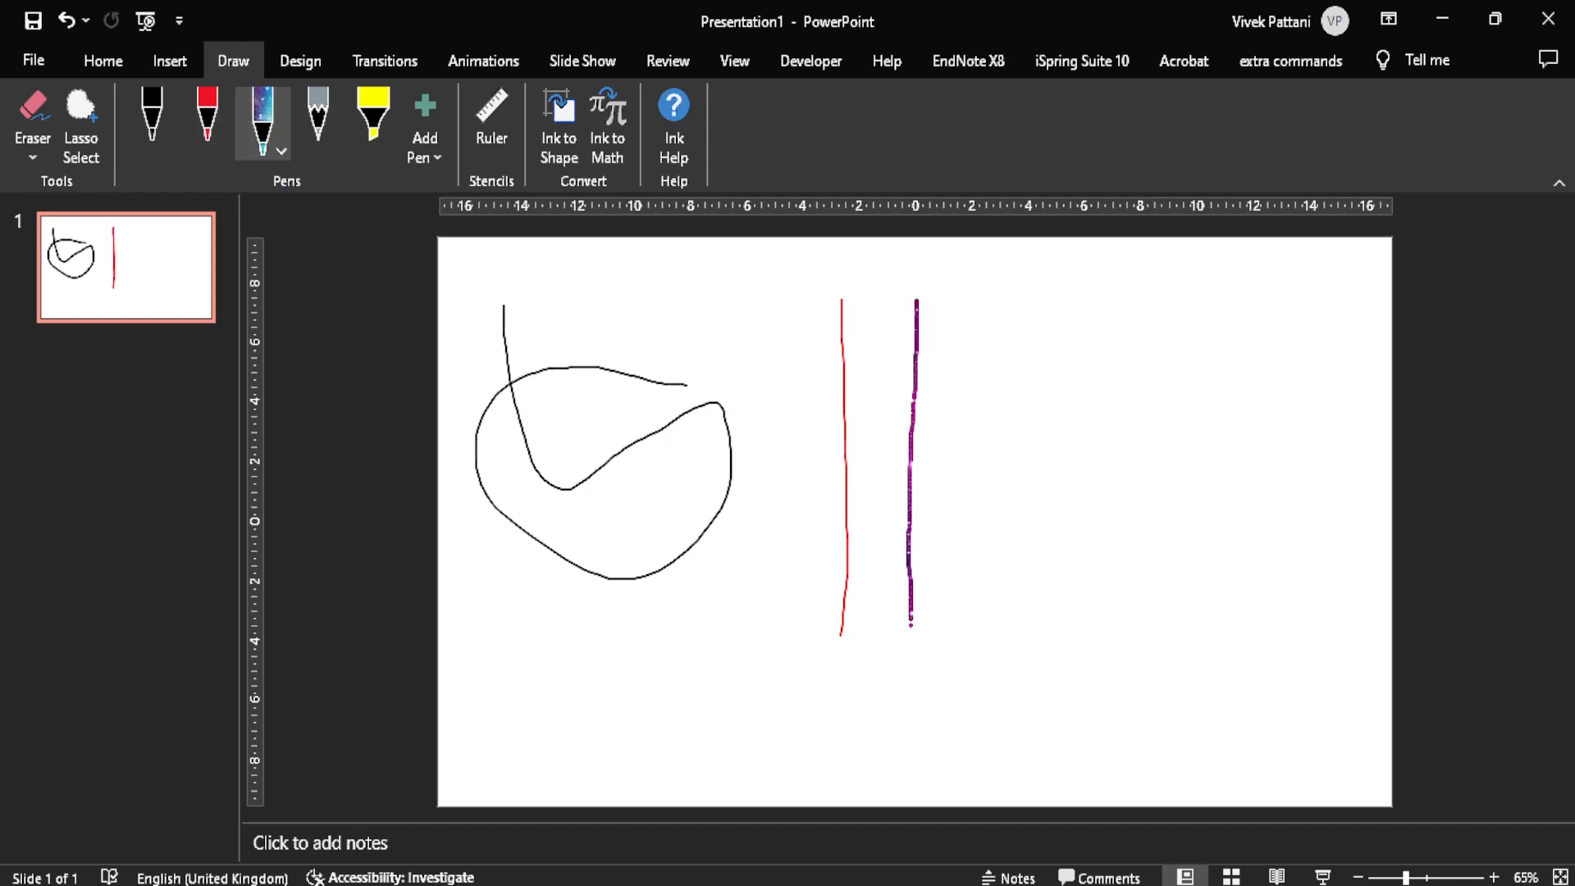
left_click(325, 146)
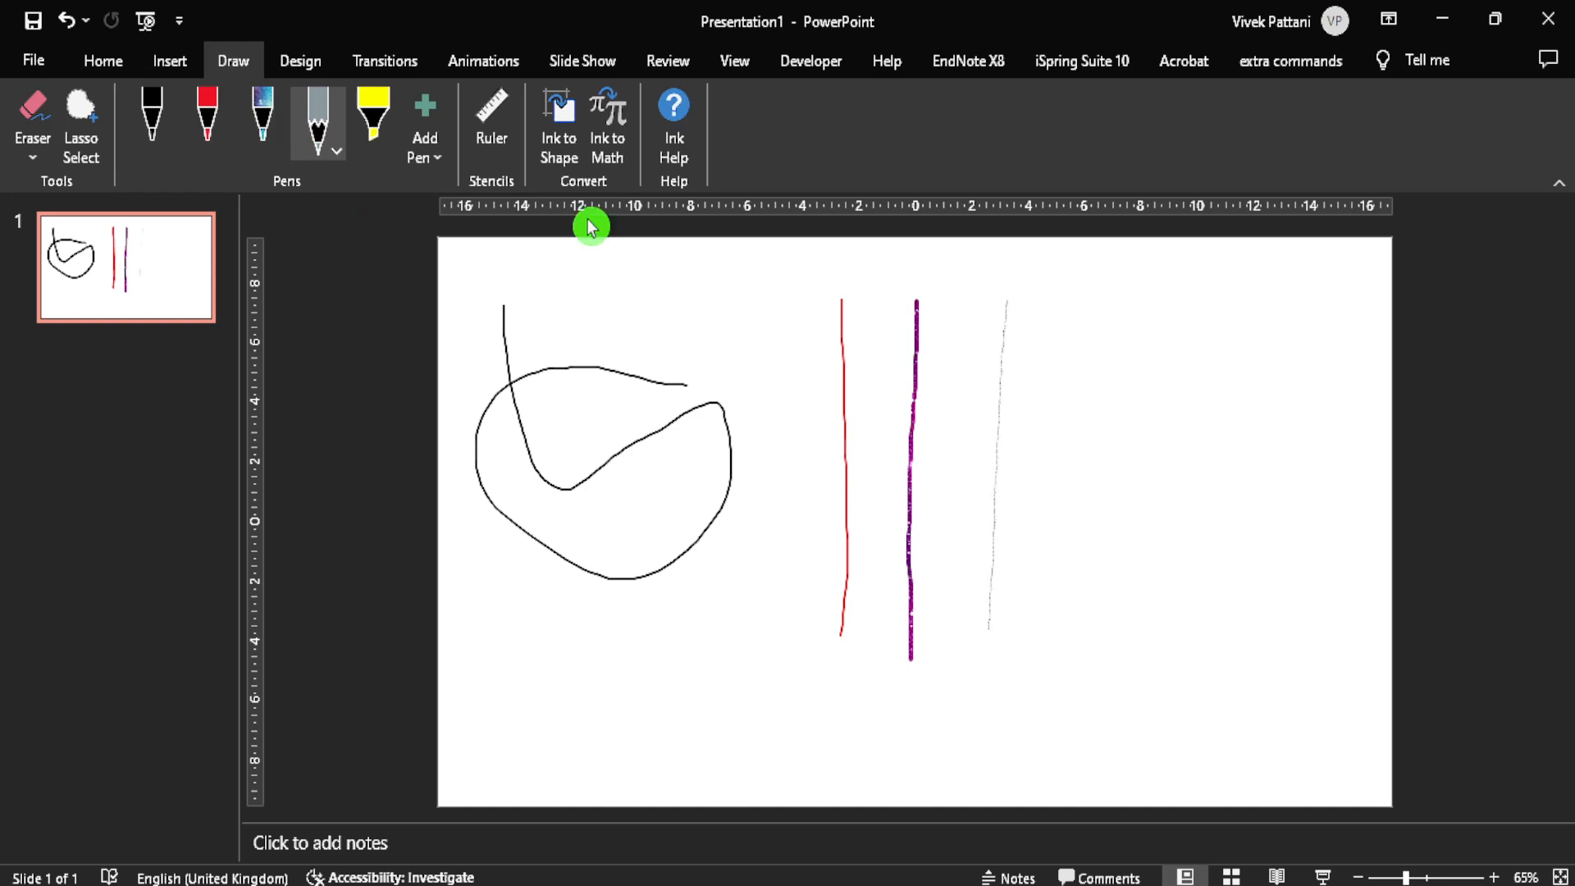
left_click(371, 135)
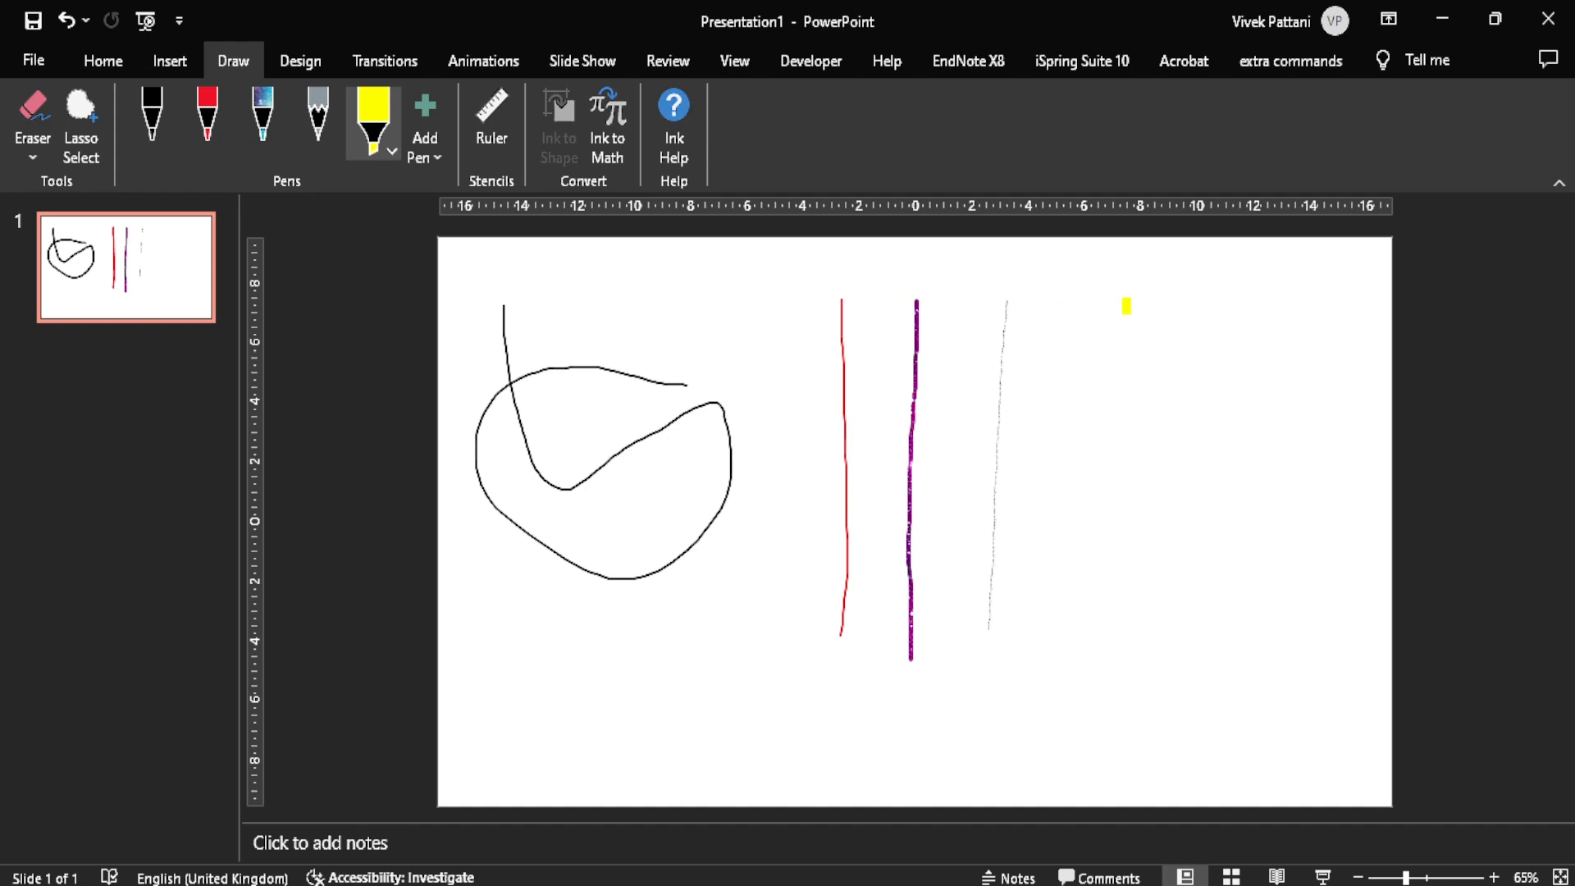
left_click_drag(1126, 310, 1114, 587)
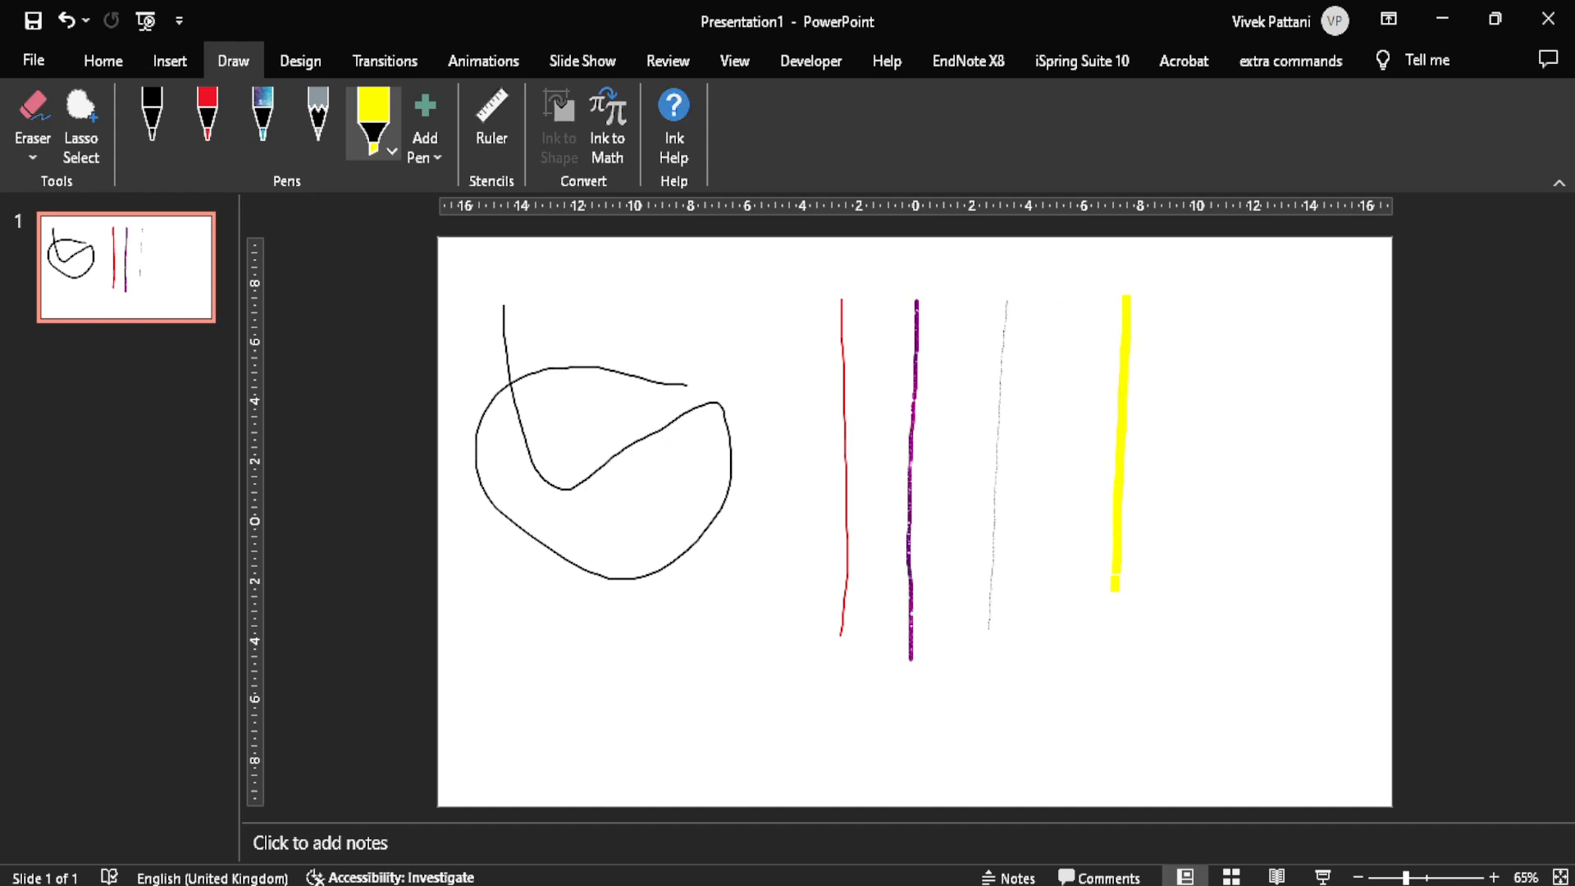
Step: Set the black pen to its greatest thickness and draw a vertical line between the loop and the red line
left_click(149, 130)
left_click(168, 149)
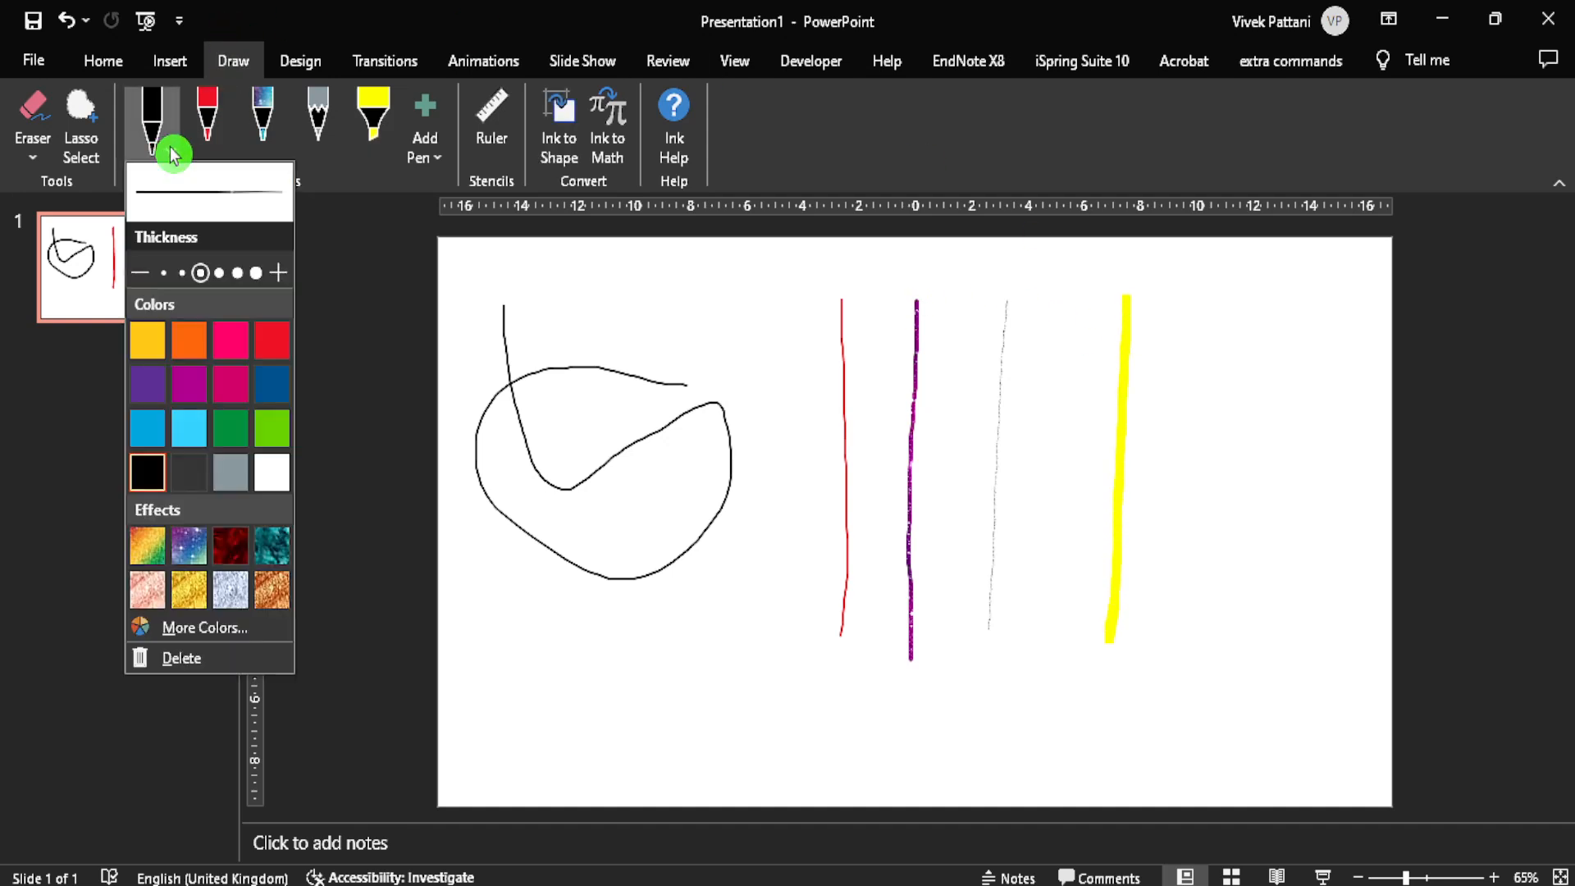
left_click(246, 273)
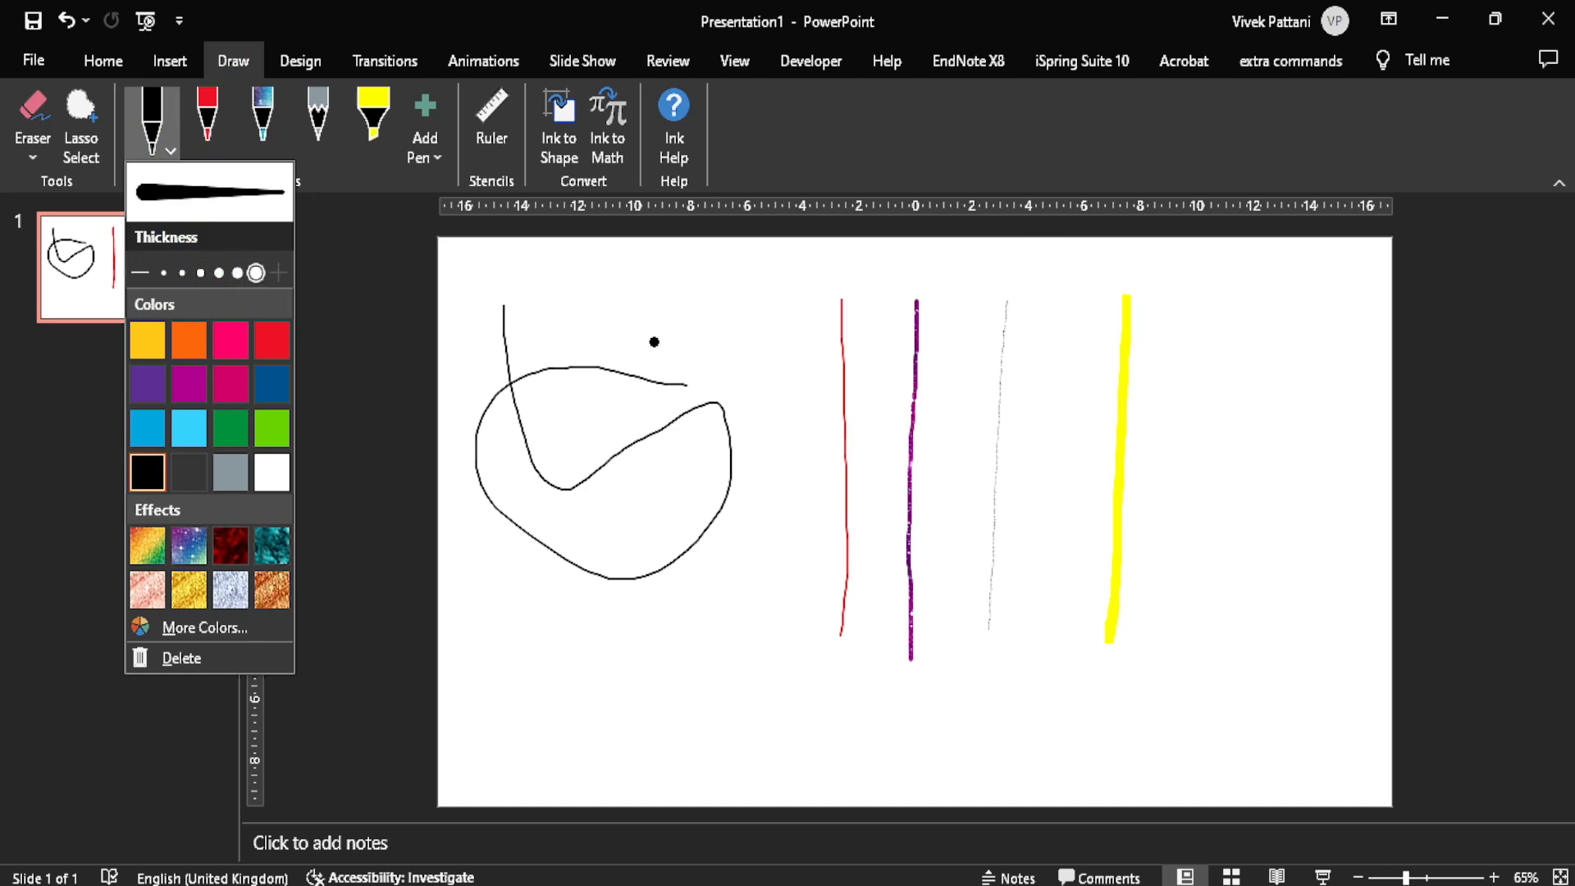
left_click_drag(771, 314, 749, 592)
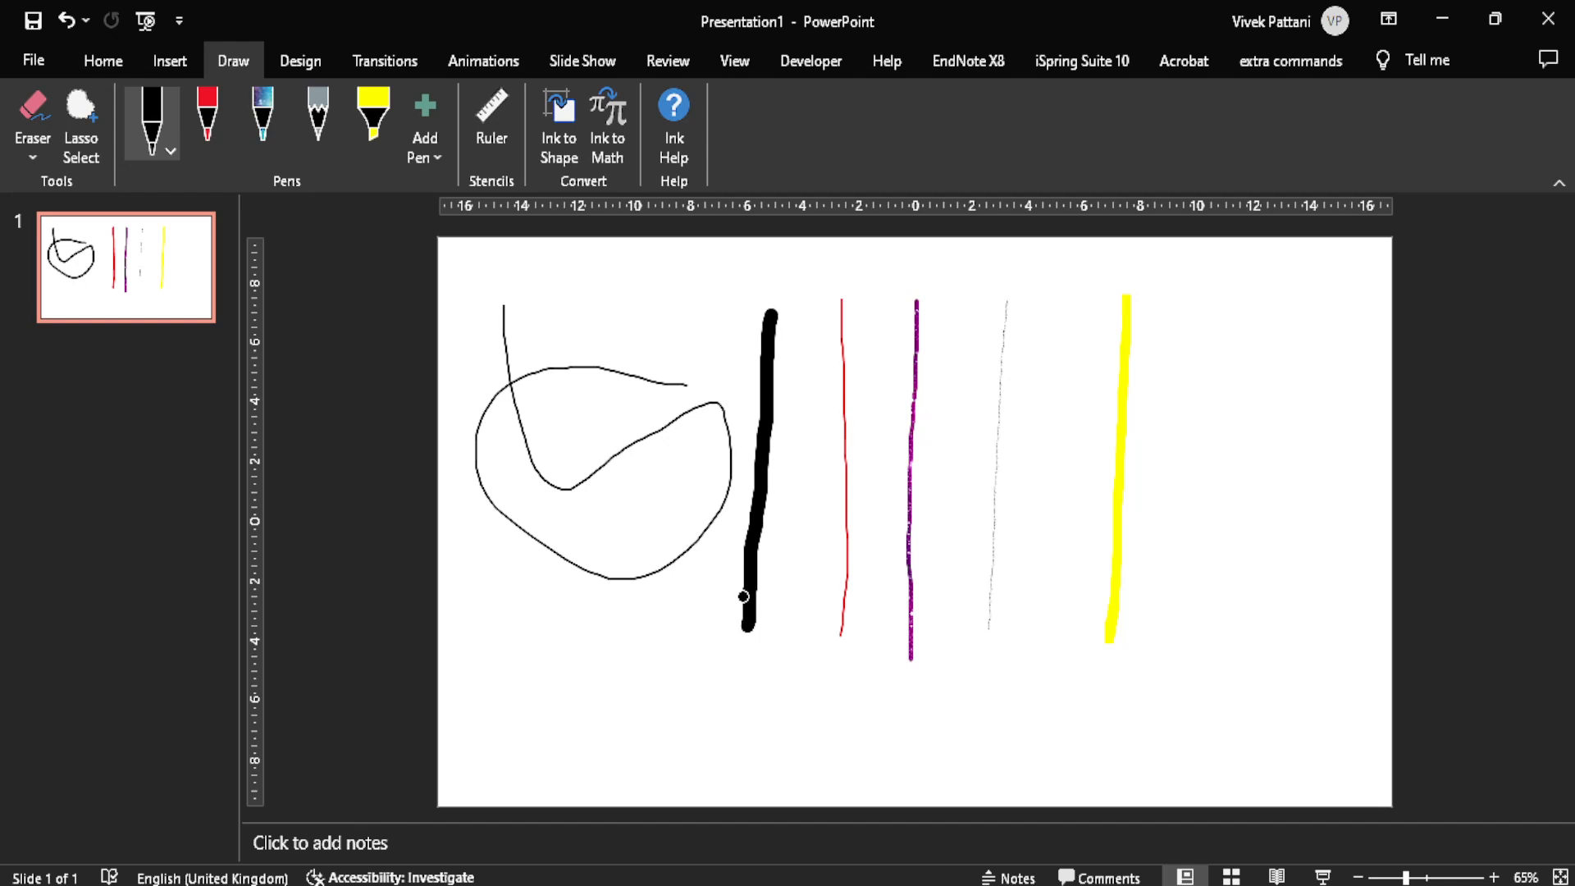
Step: Set the red pen to its greatest thickness and draw a thick vertical line alongside the thin red one
left_click(205, 127)
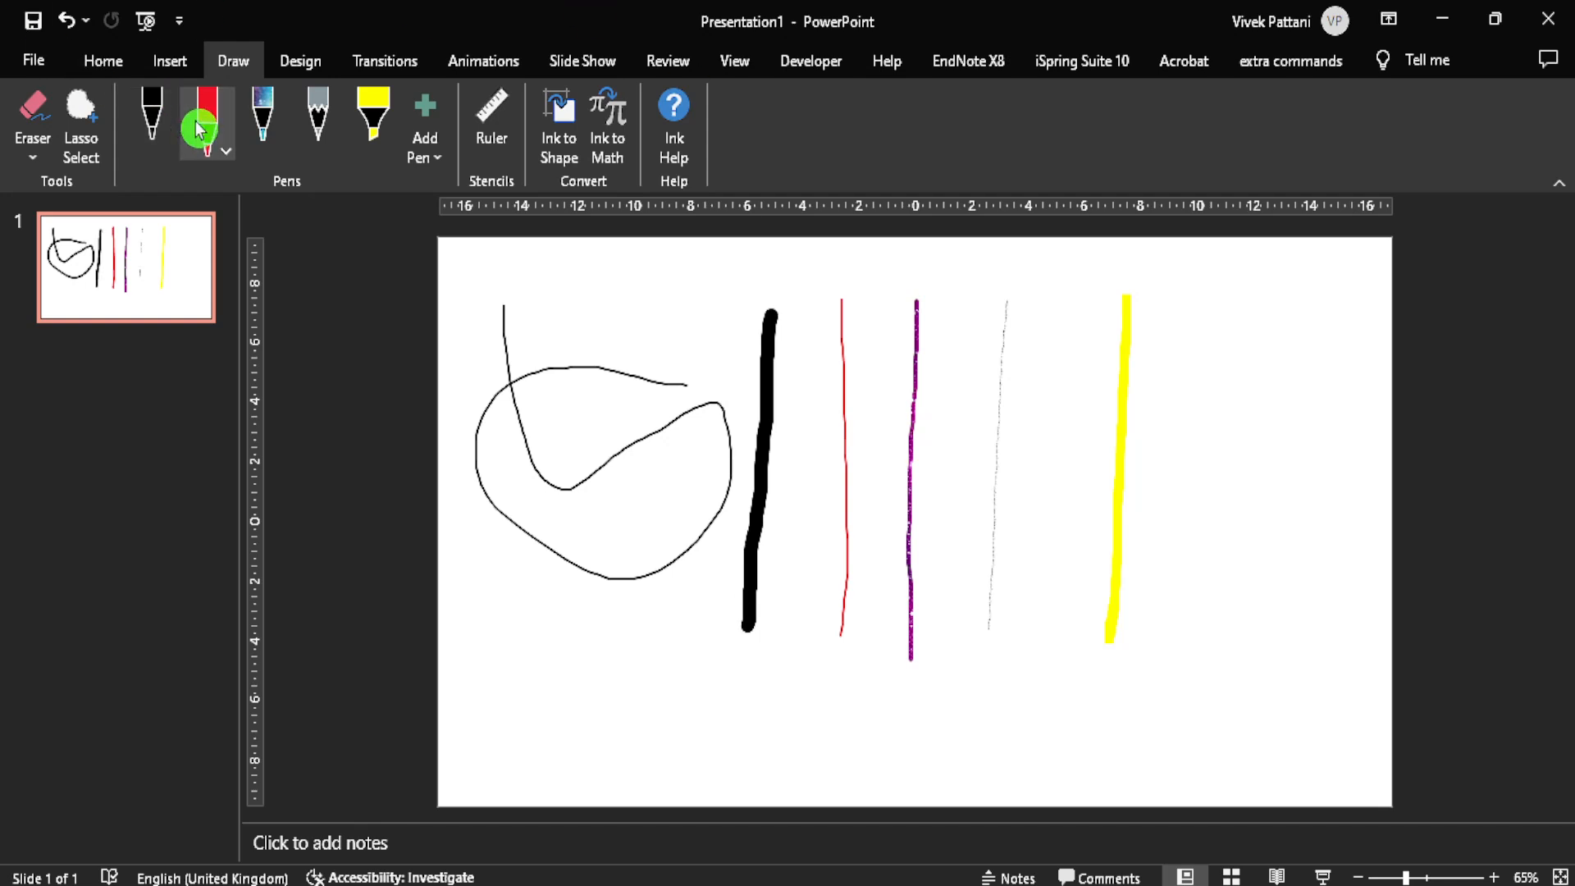
left_click(226, 154)
left_click(311, 273)
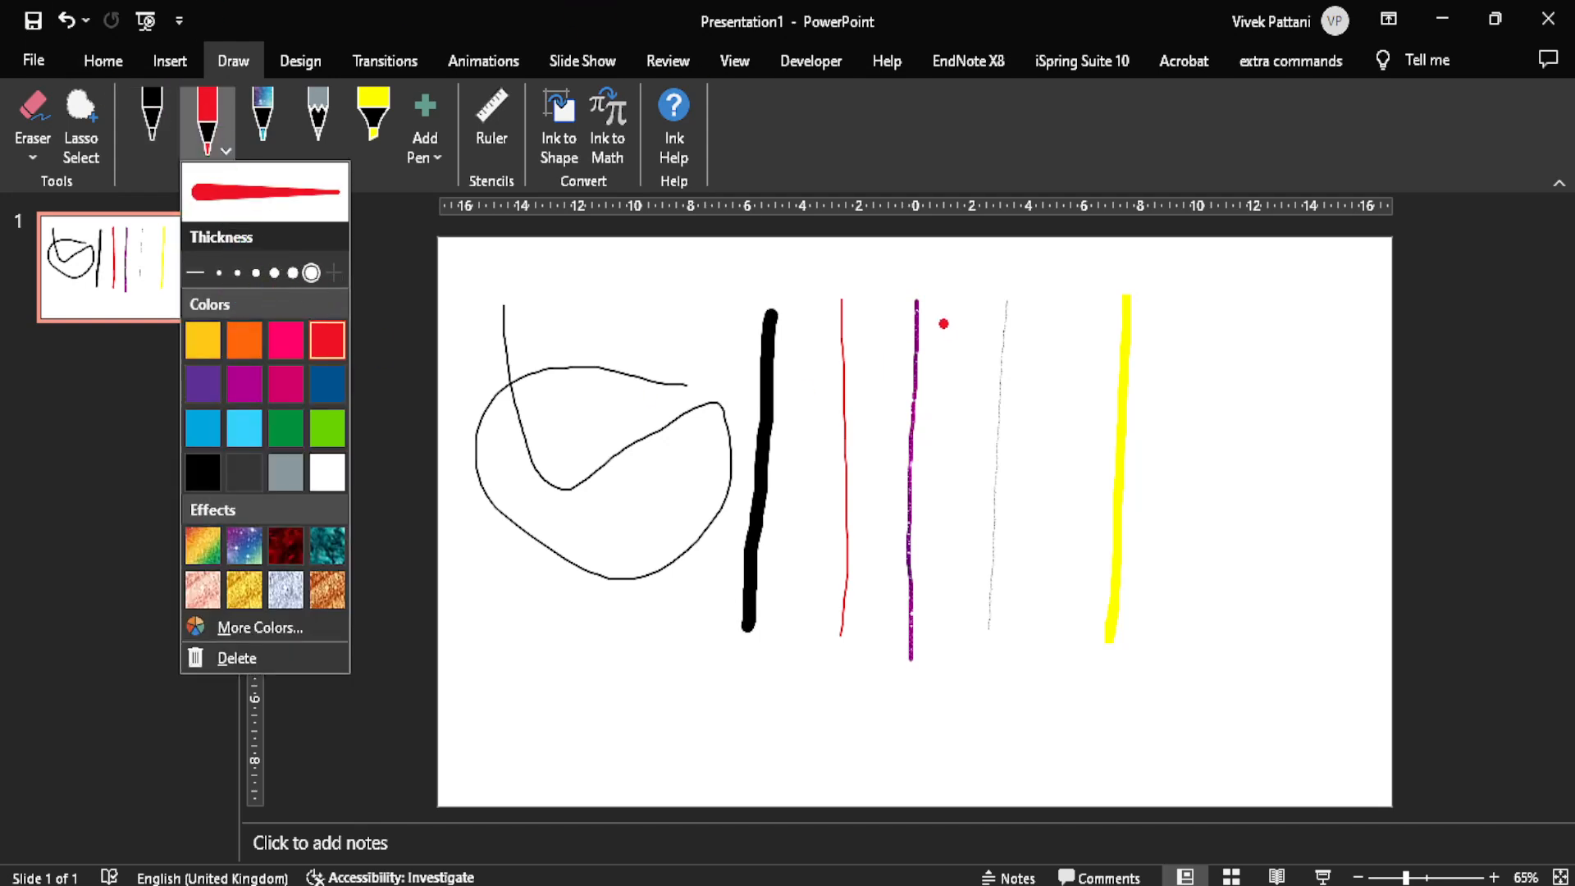
left_click(929, 310)
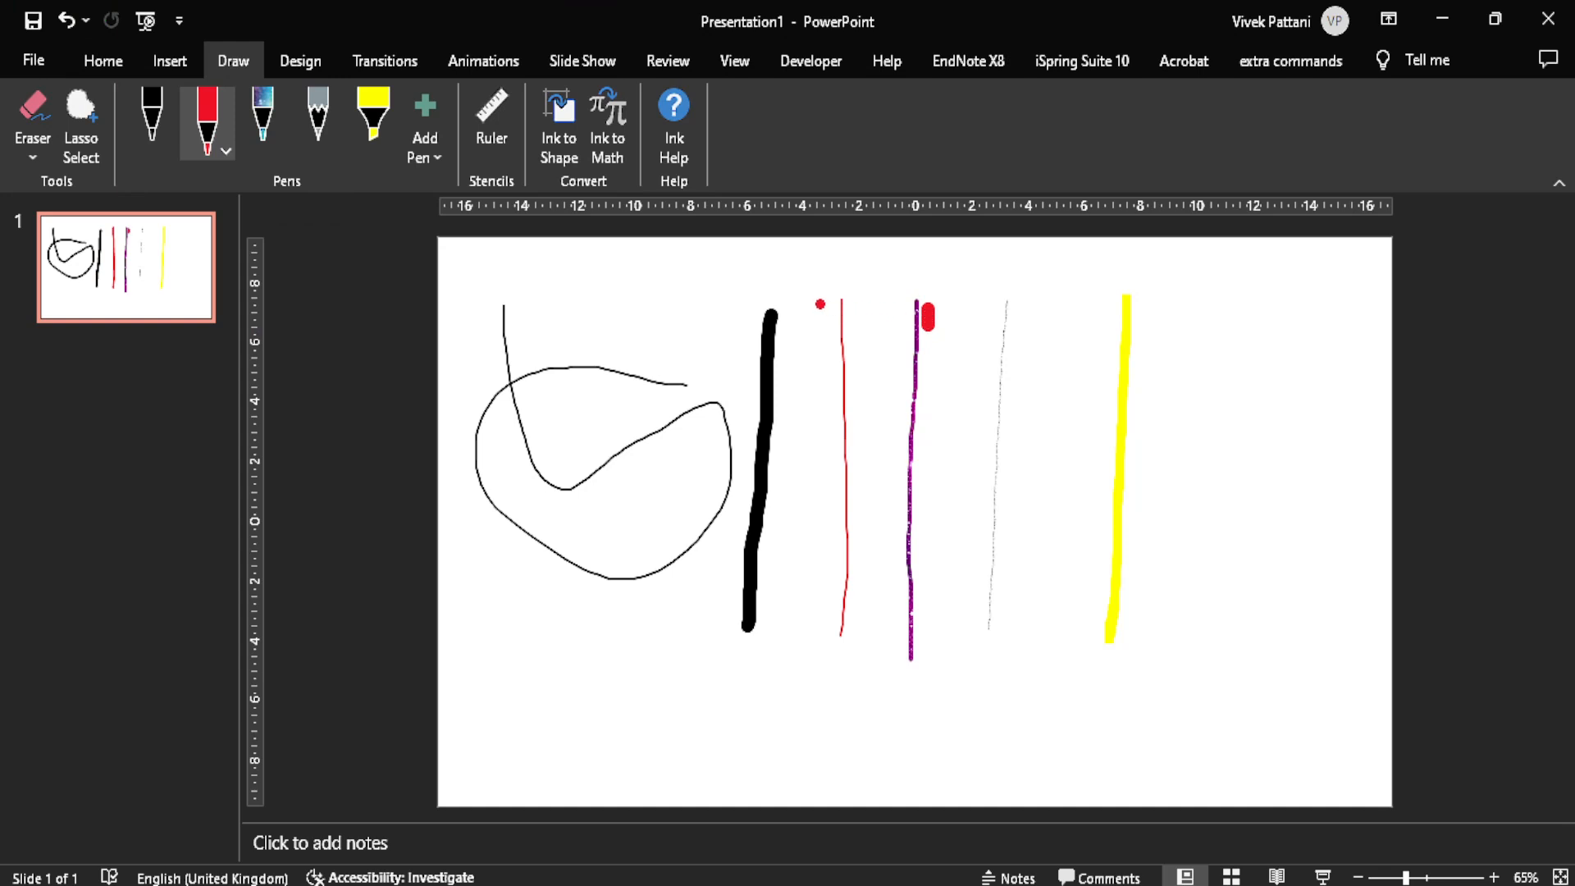
left_click_drag(830, 297, 803, 679)
Step: Set the galaxy-effect pen to its greatest thickness and draw a vertical line alongside the thin purple one
left_click(264, 138)
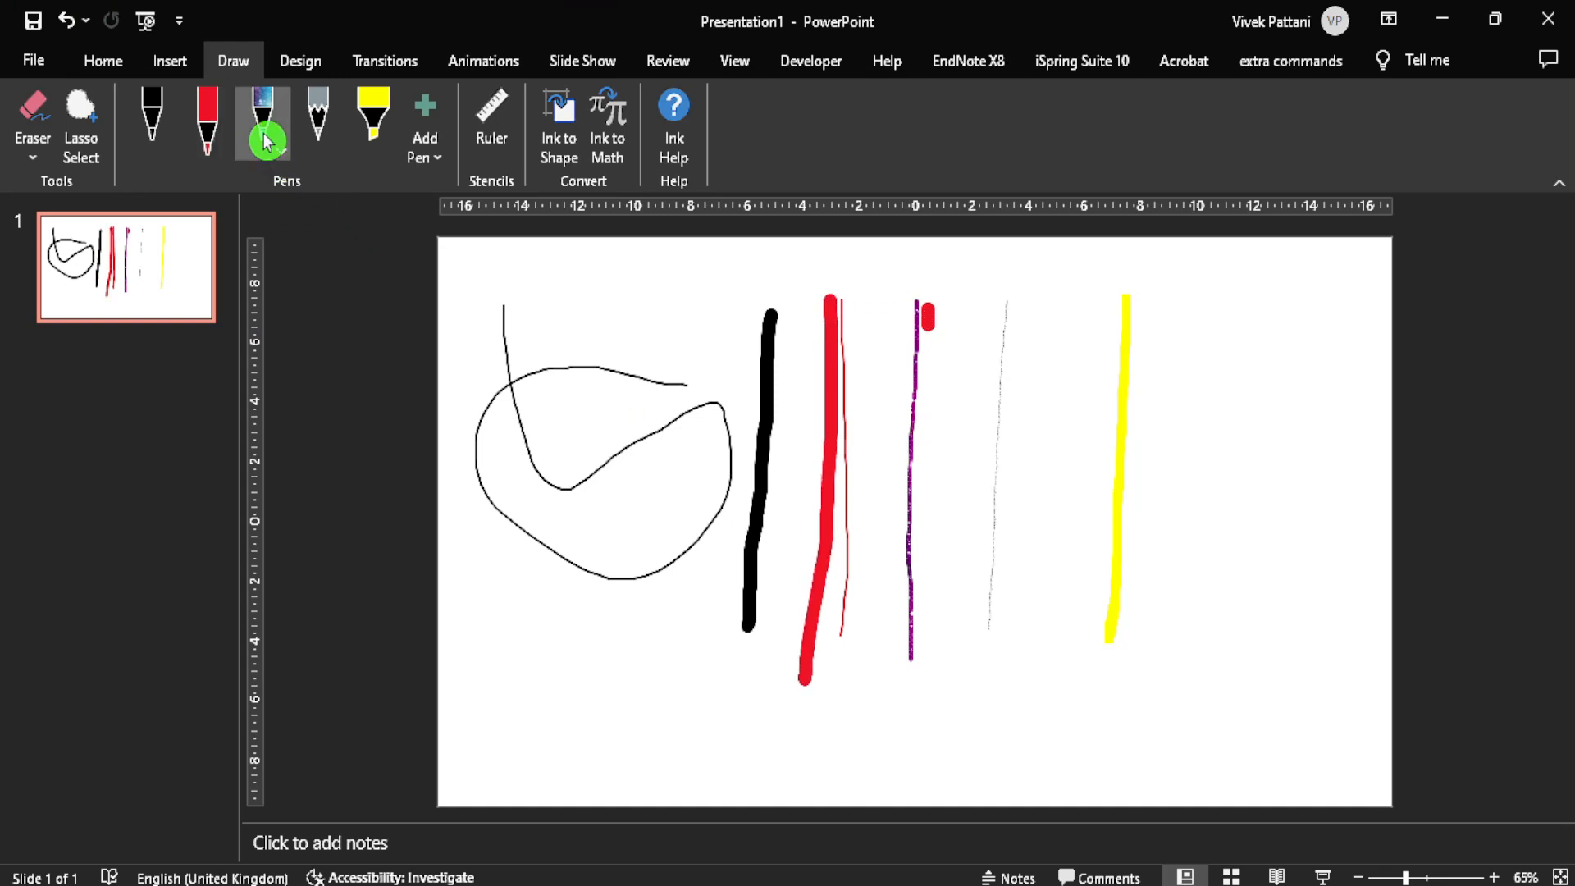
left_click(280, 152)
left_click(344, 272)
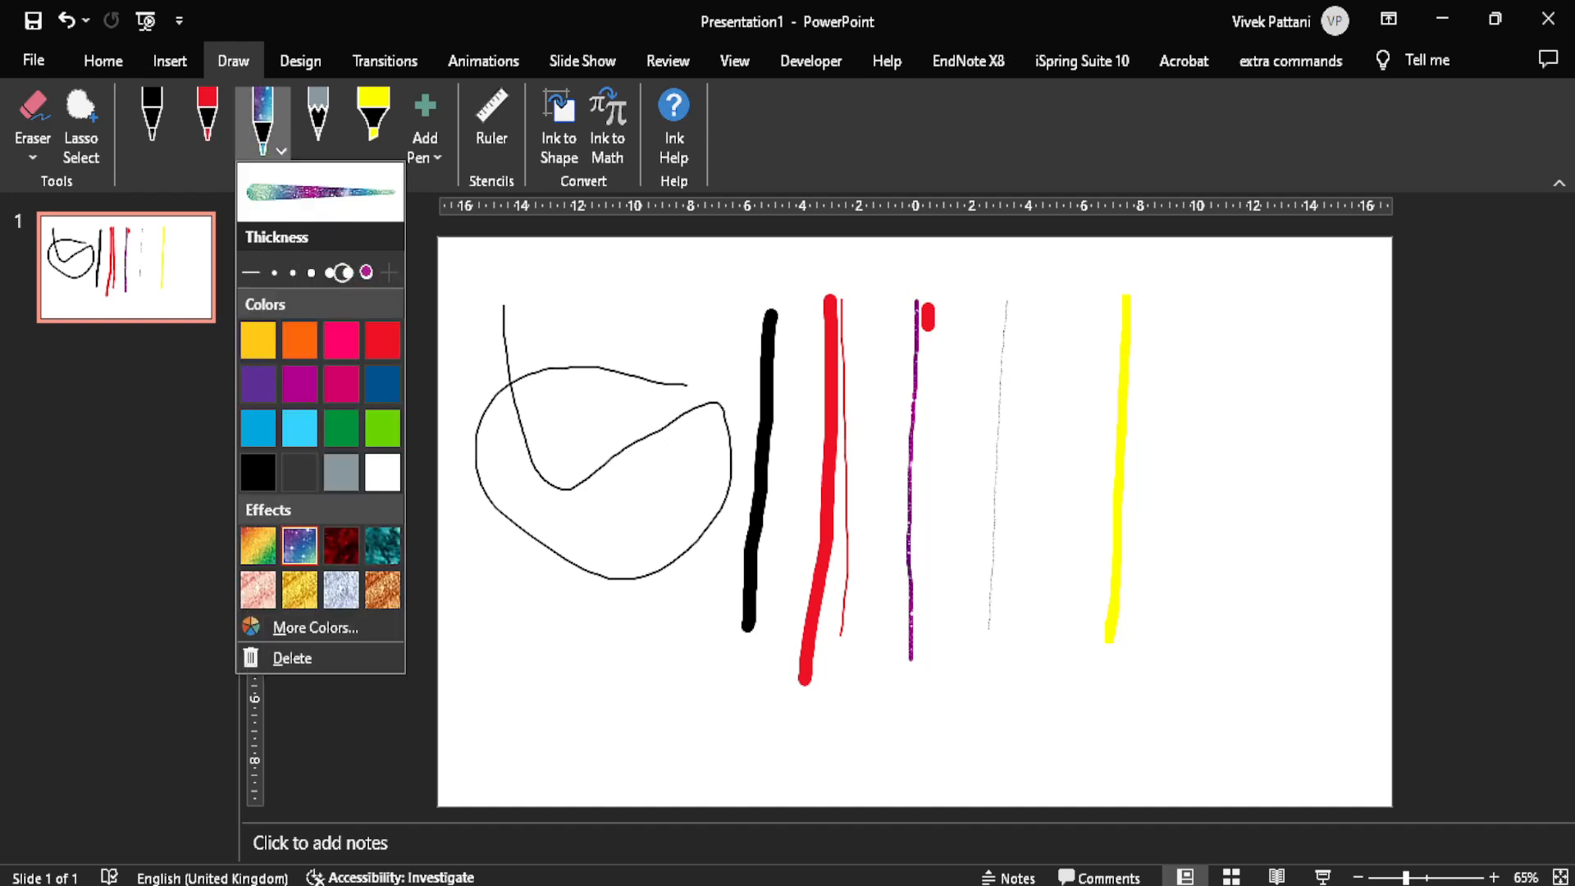
left_click(366, 273)
left_click_drag(926, 303, 926, 570)
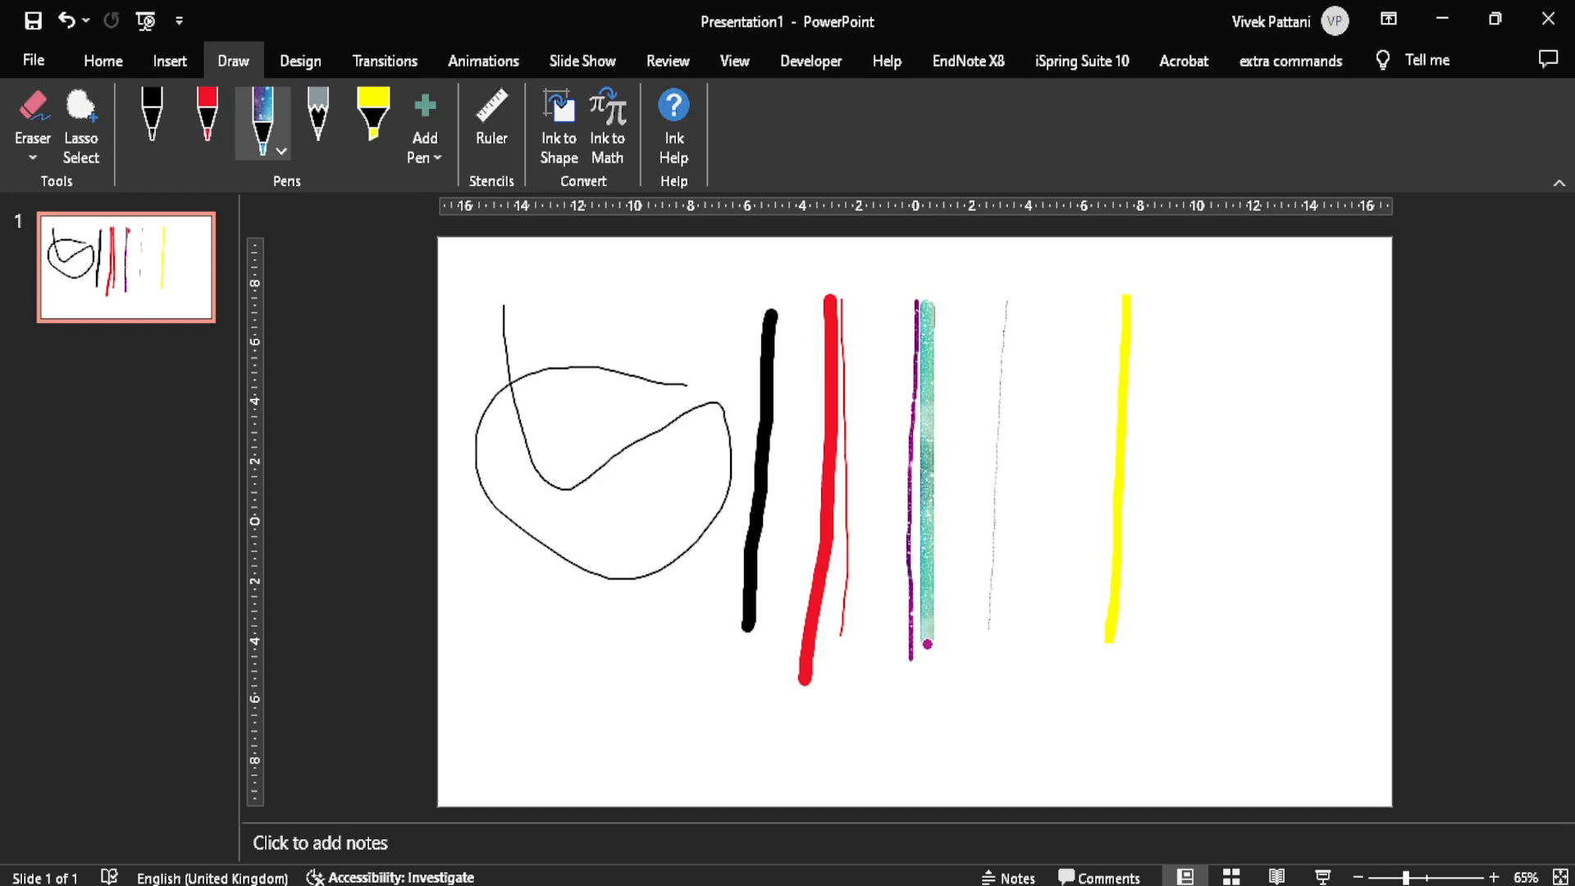
Step: Set the grey pencil to its greatest thickness and draw a vertical line alongside the thin pencil line
left_click(317, 146)
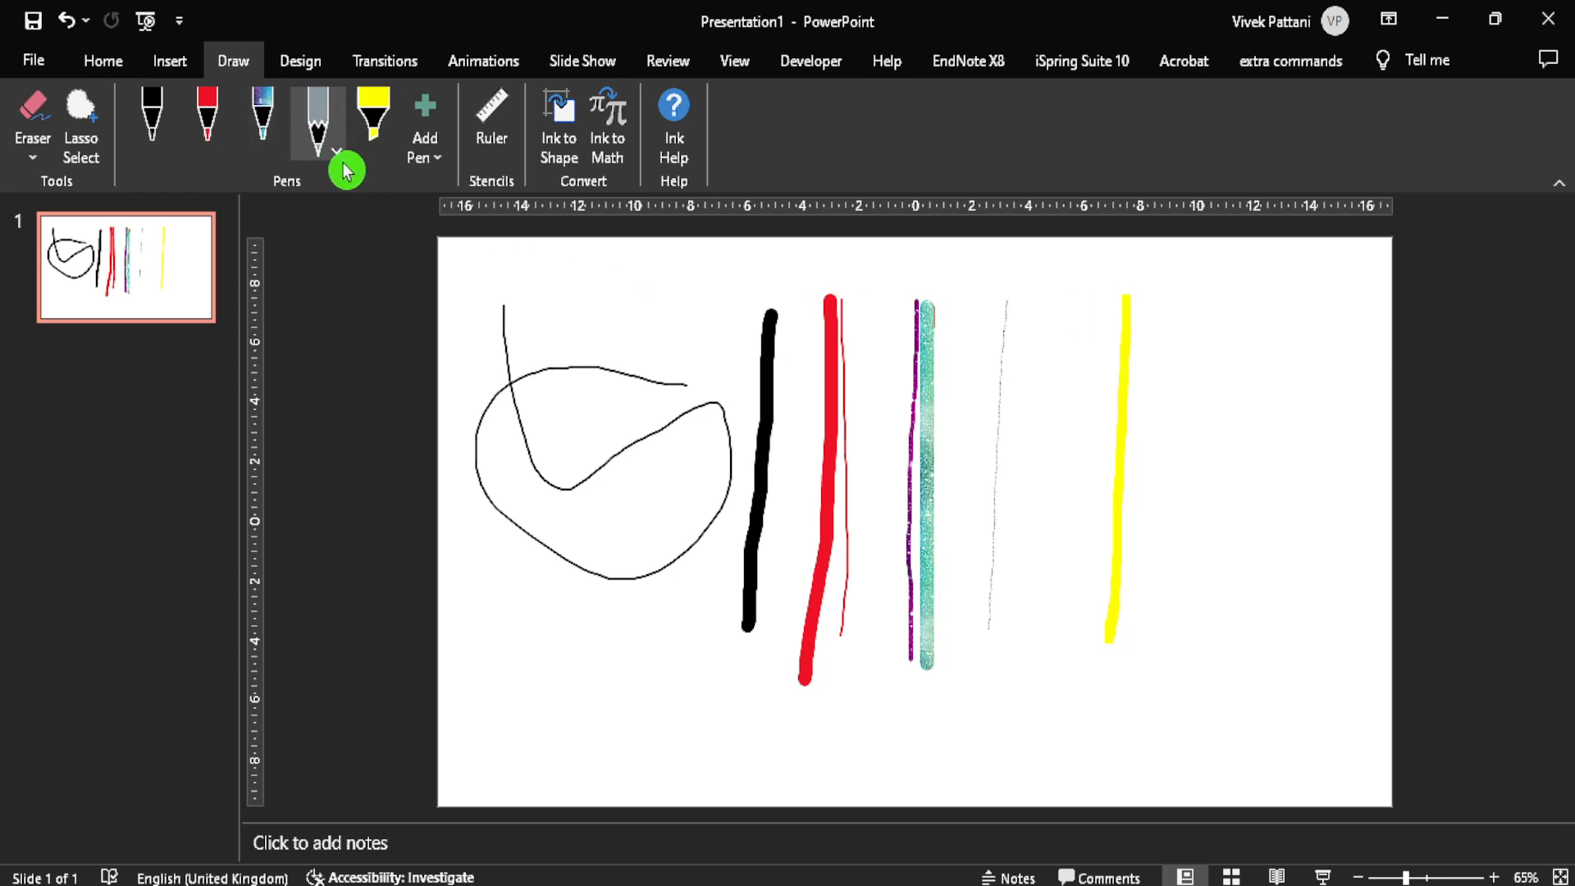
left_click(345, 156)
left_click(422, 272)
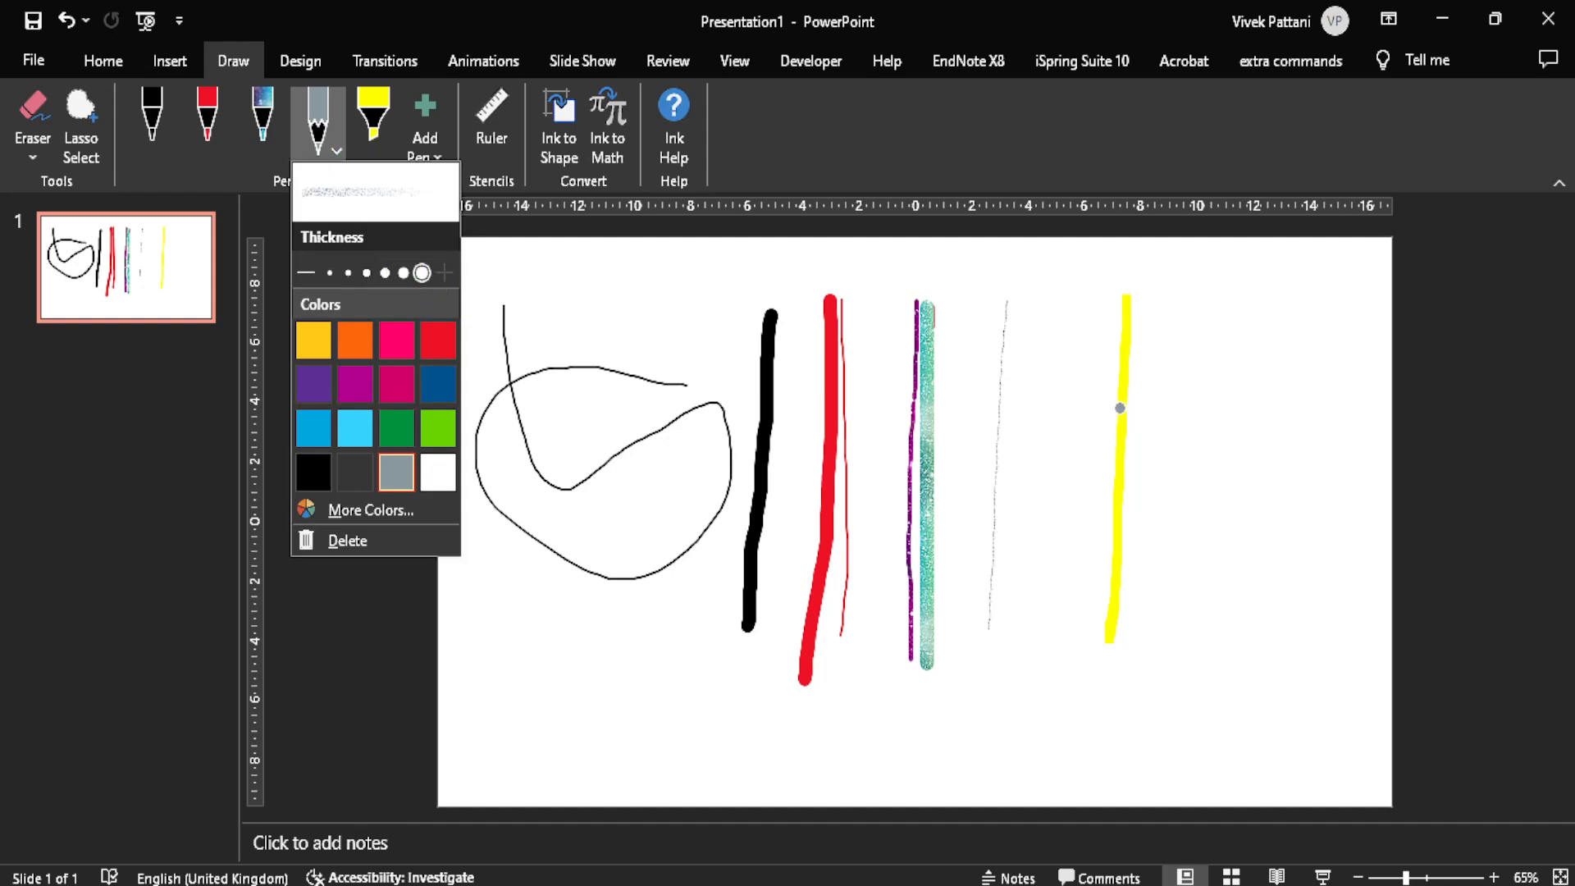
left_click_drag(1017, 311, 999, 574)
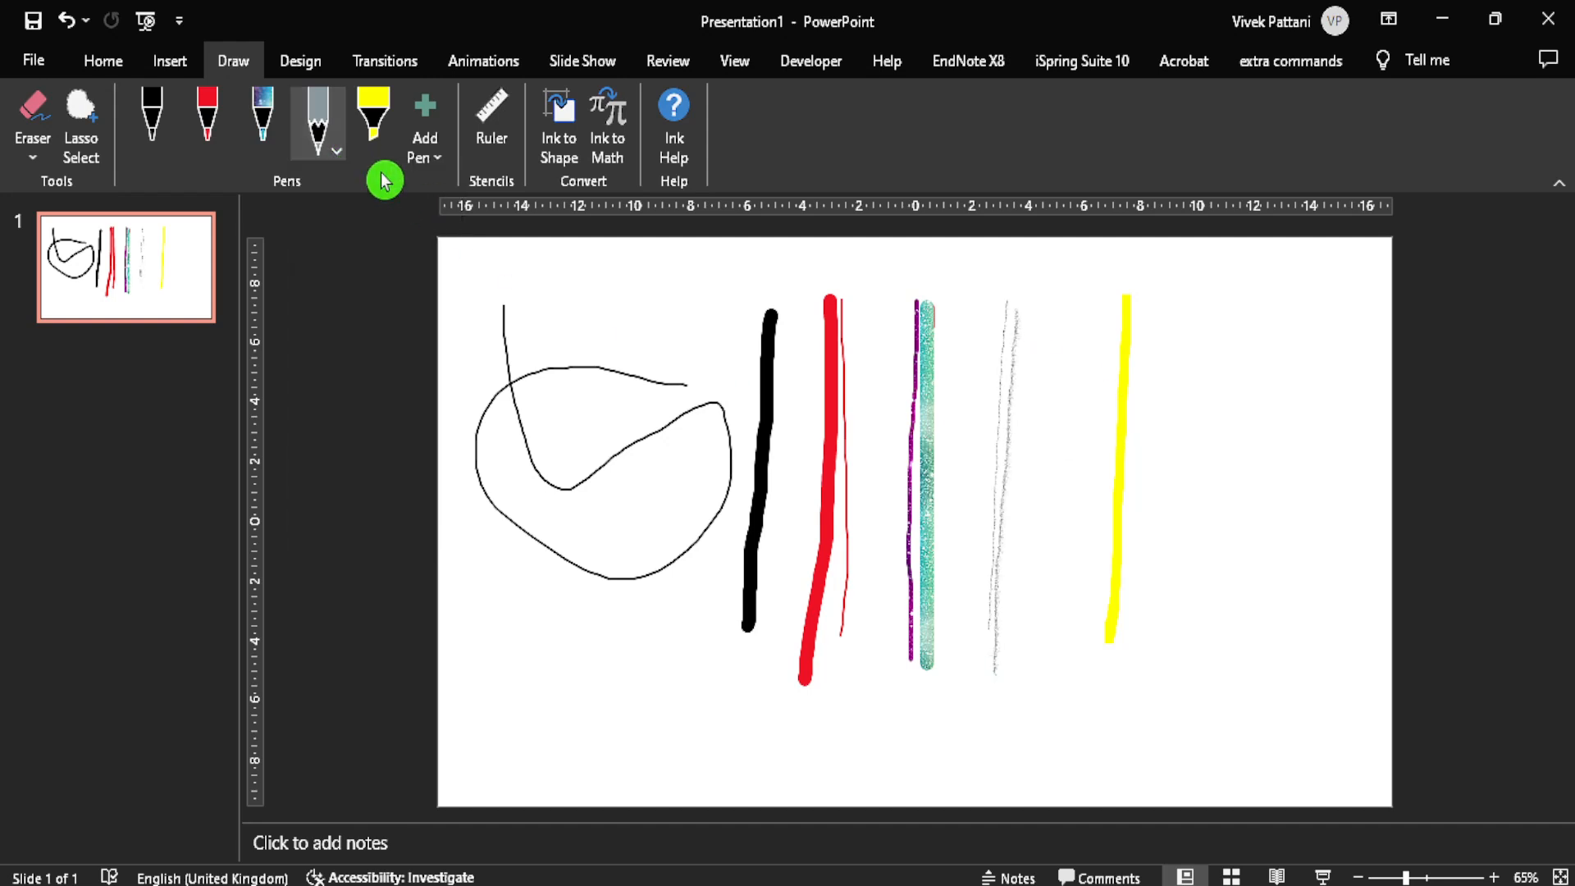
left_click(328, 156)
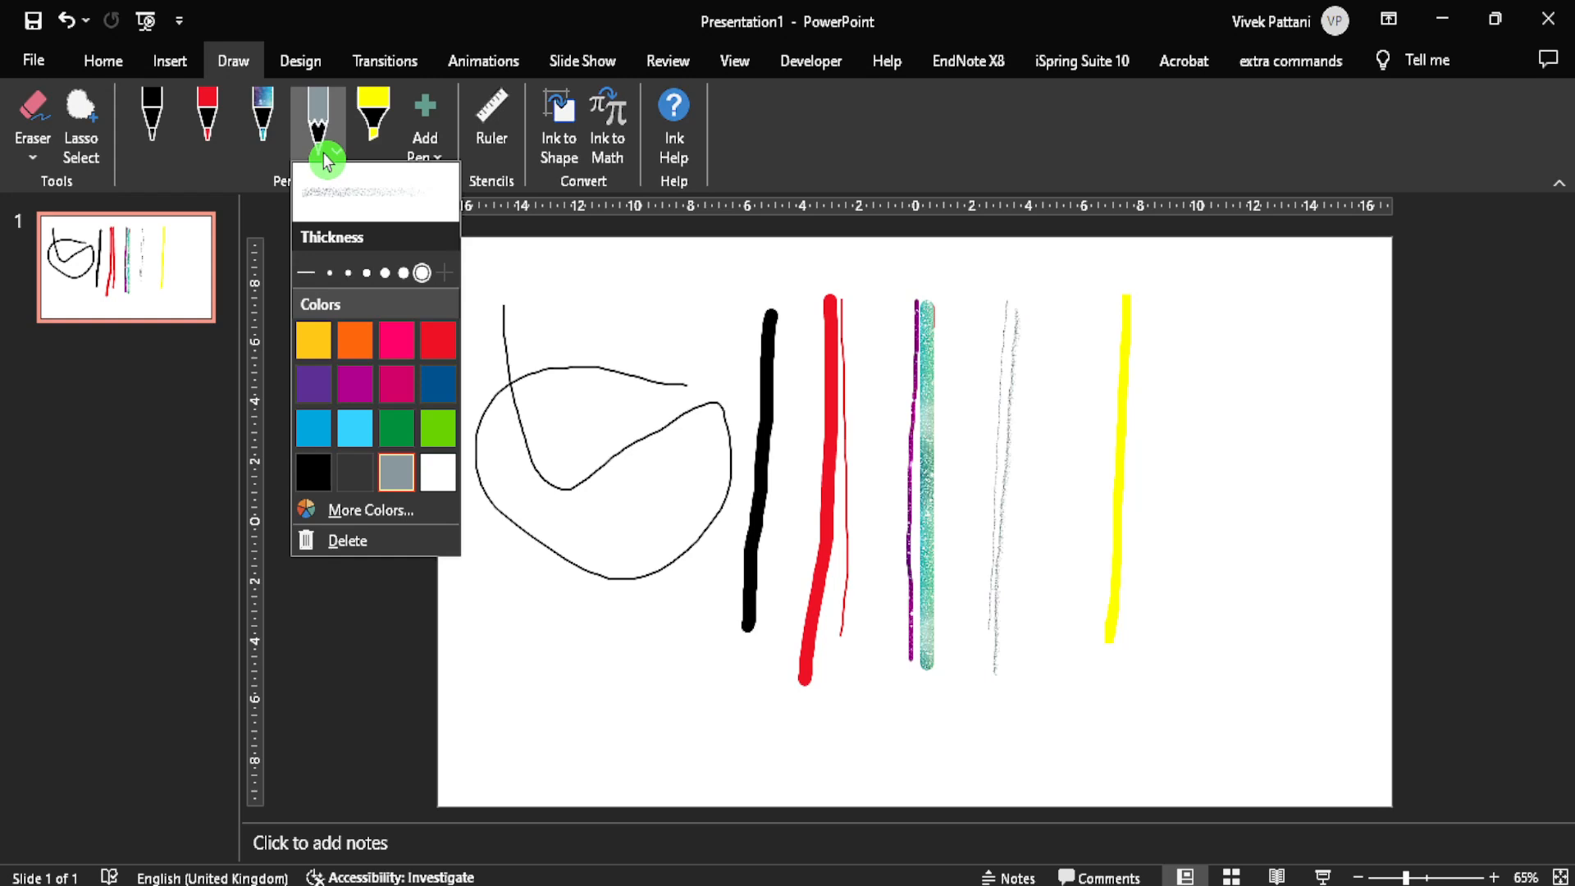
Step: Set the yellow highlighter to its greatest thickness and draw a vertical line beside the existing yellow one
left_click(380, 125)
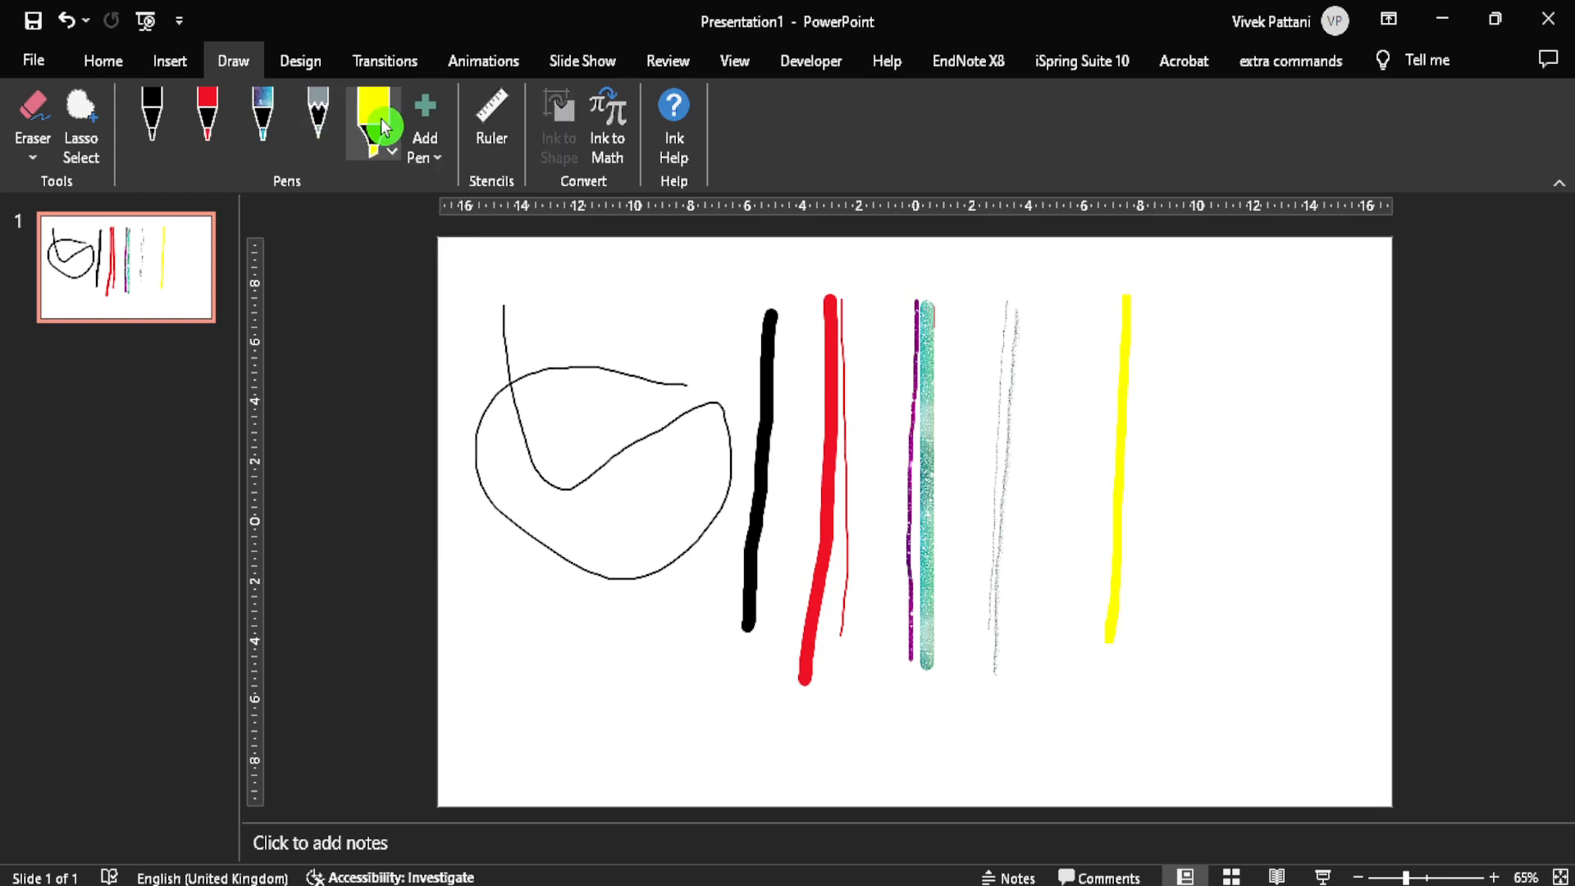
left_click(386, 148)
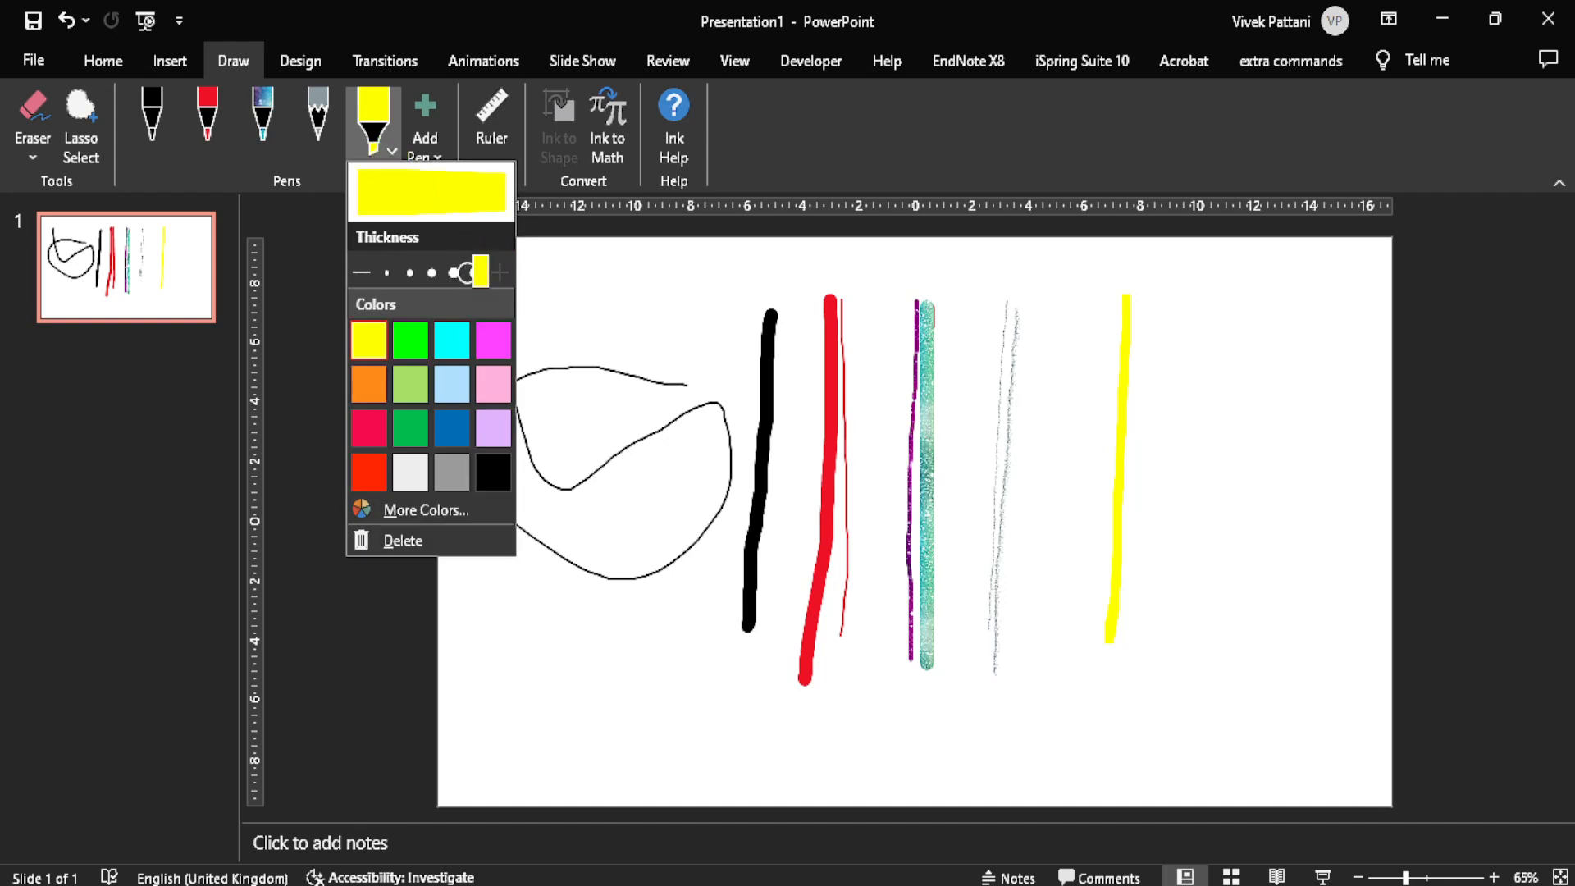
left_click(1167, 316)
left_click_drag(1168, 305, 1164, 710)
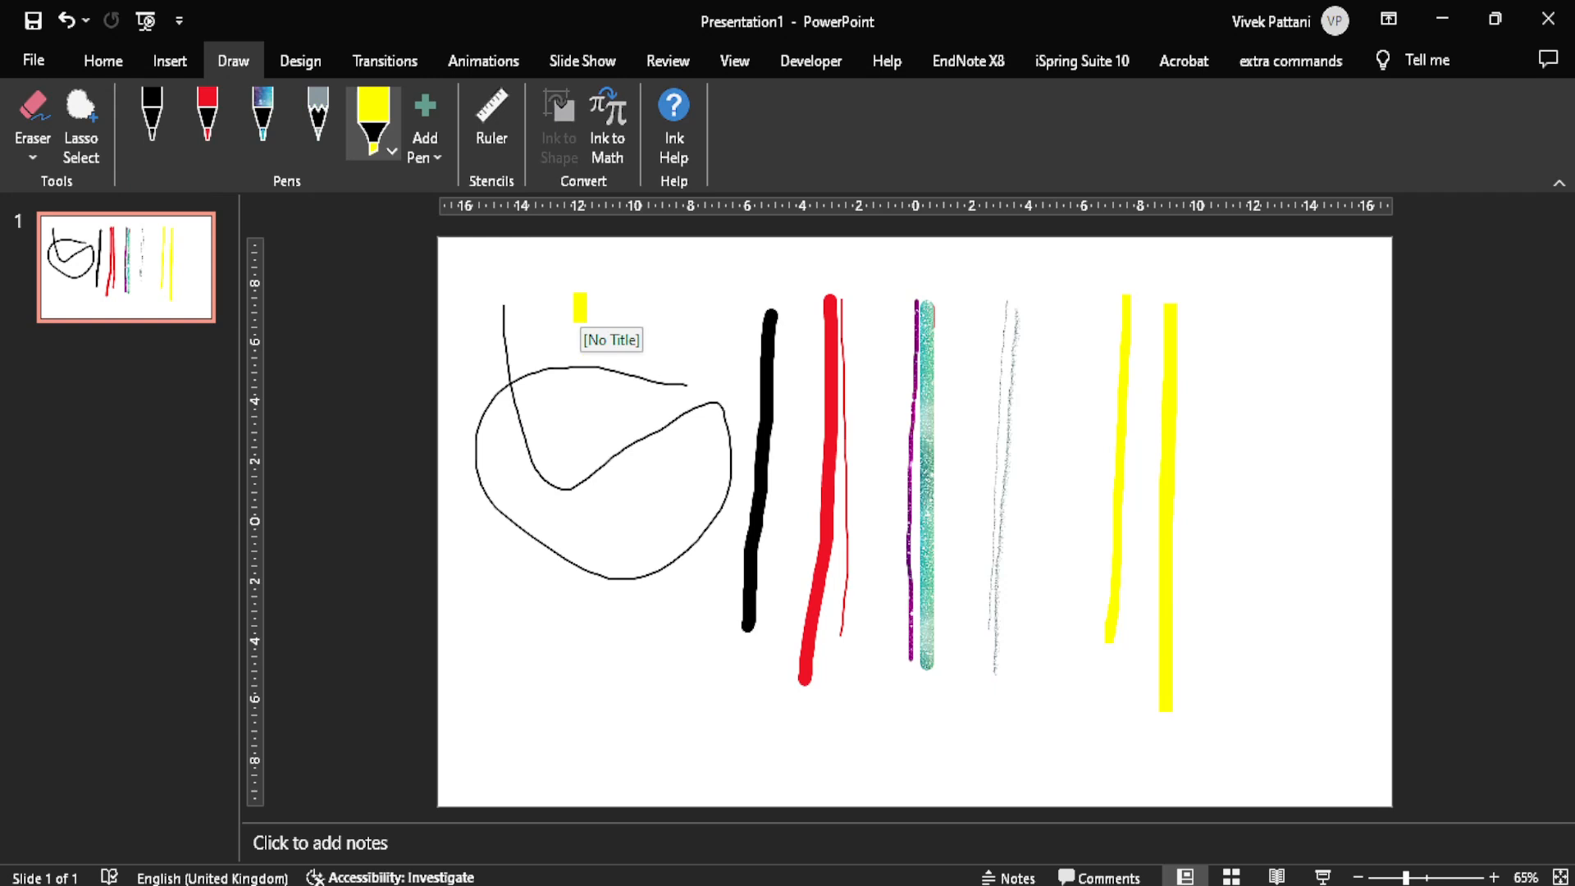
Step: Add a new black pencil to the pen set and delete it again
left_click(426, 157)
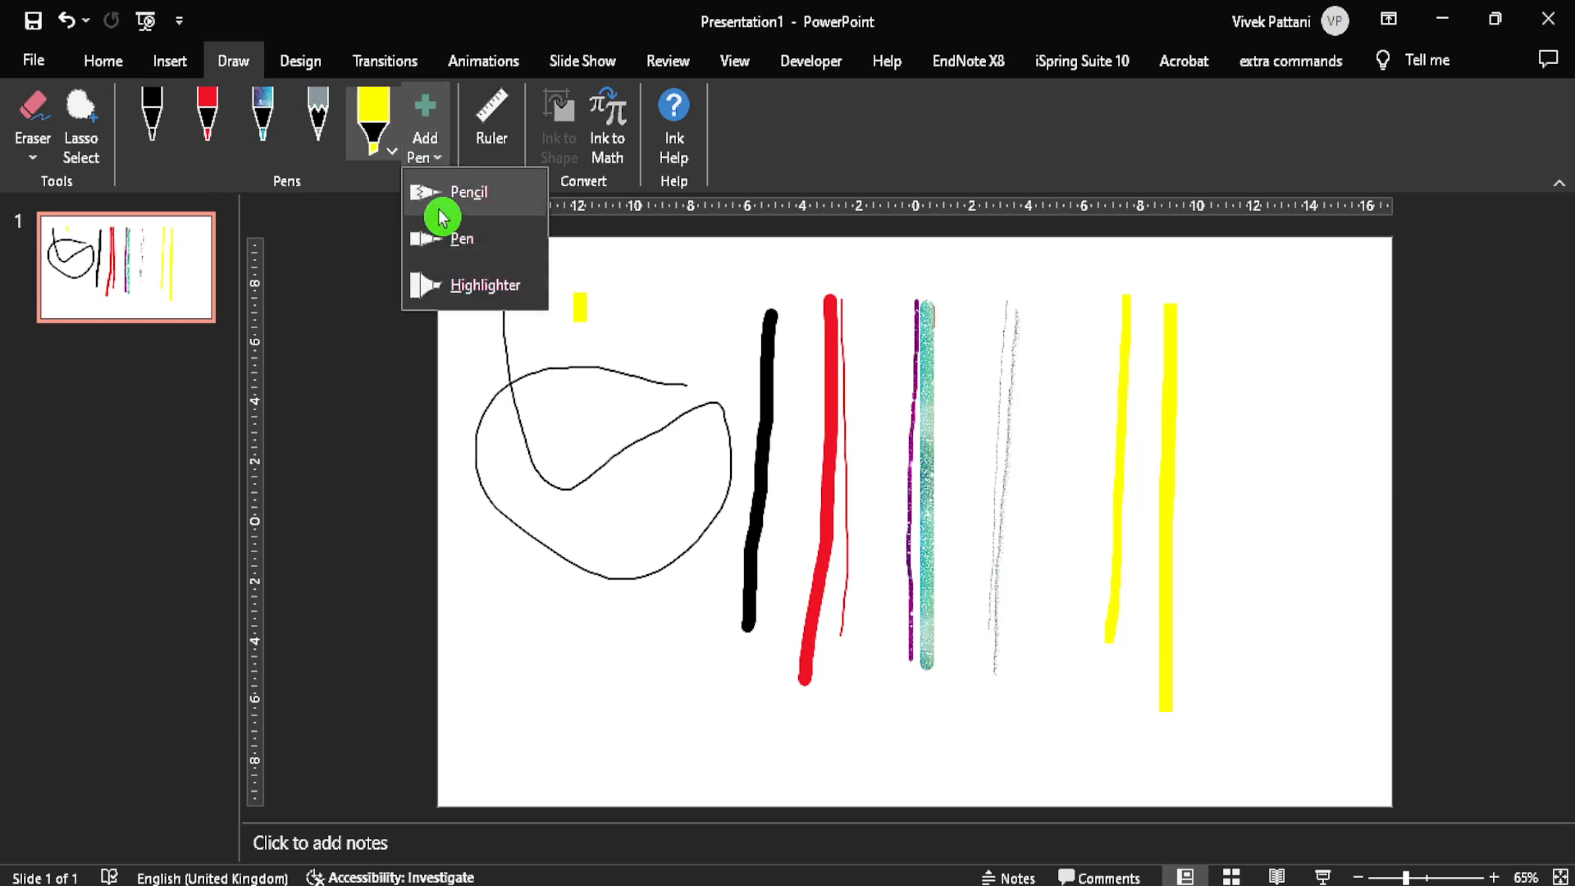
left_click(478, 202)
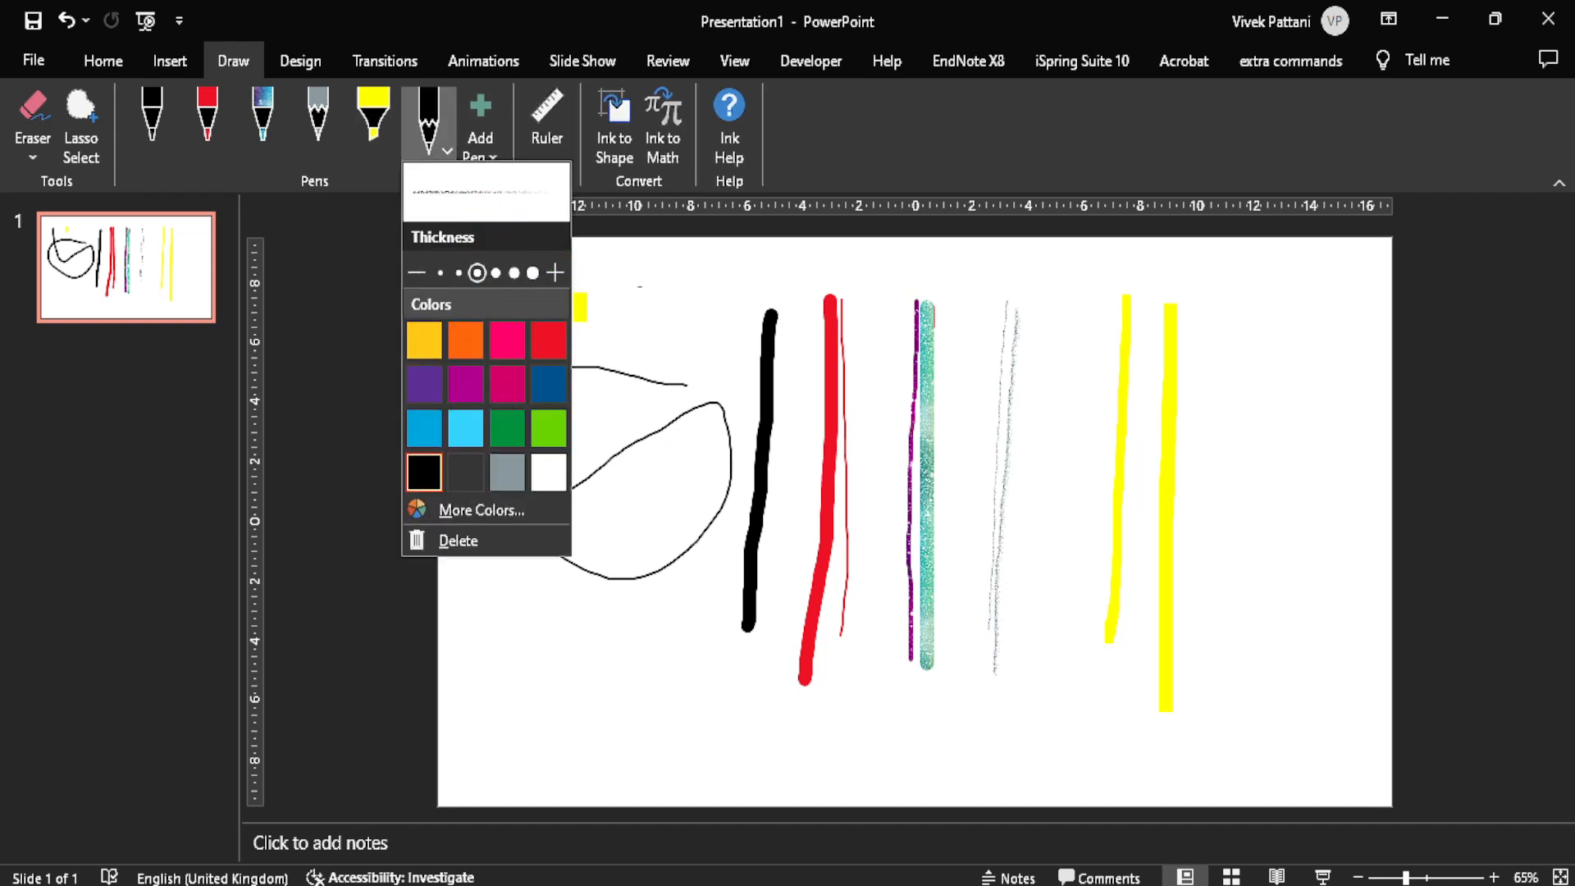
left_click(466, 542)
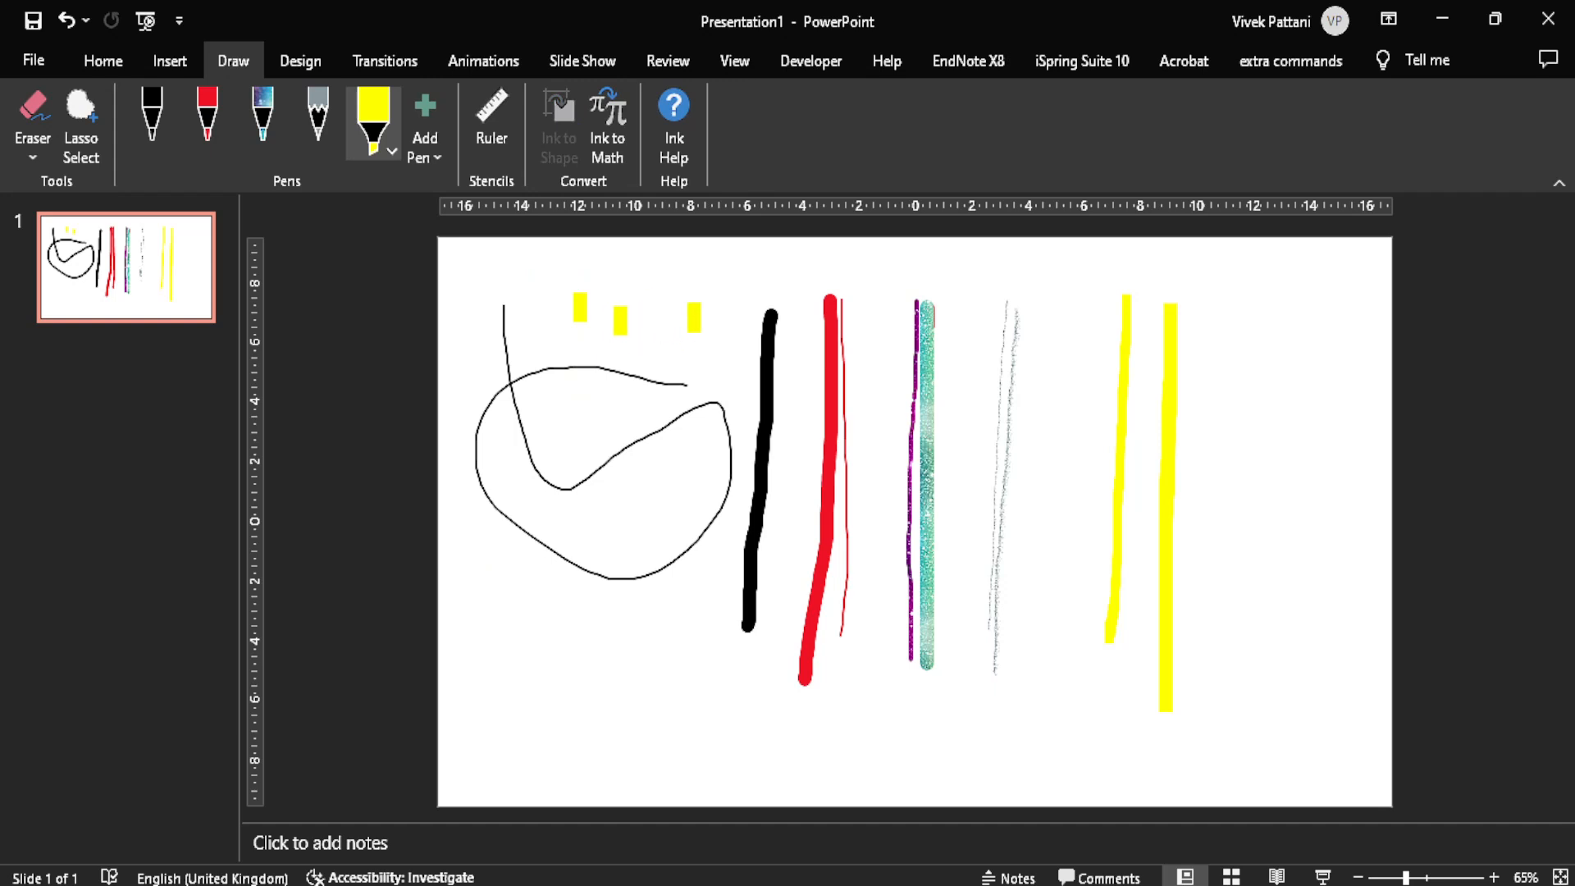
Step: Erase the black loop, the thick black line and the short yellow marks with the Stroke Eraser
left_click(35, 164)
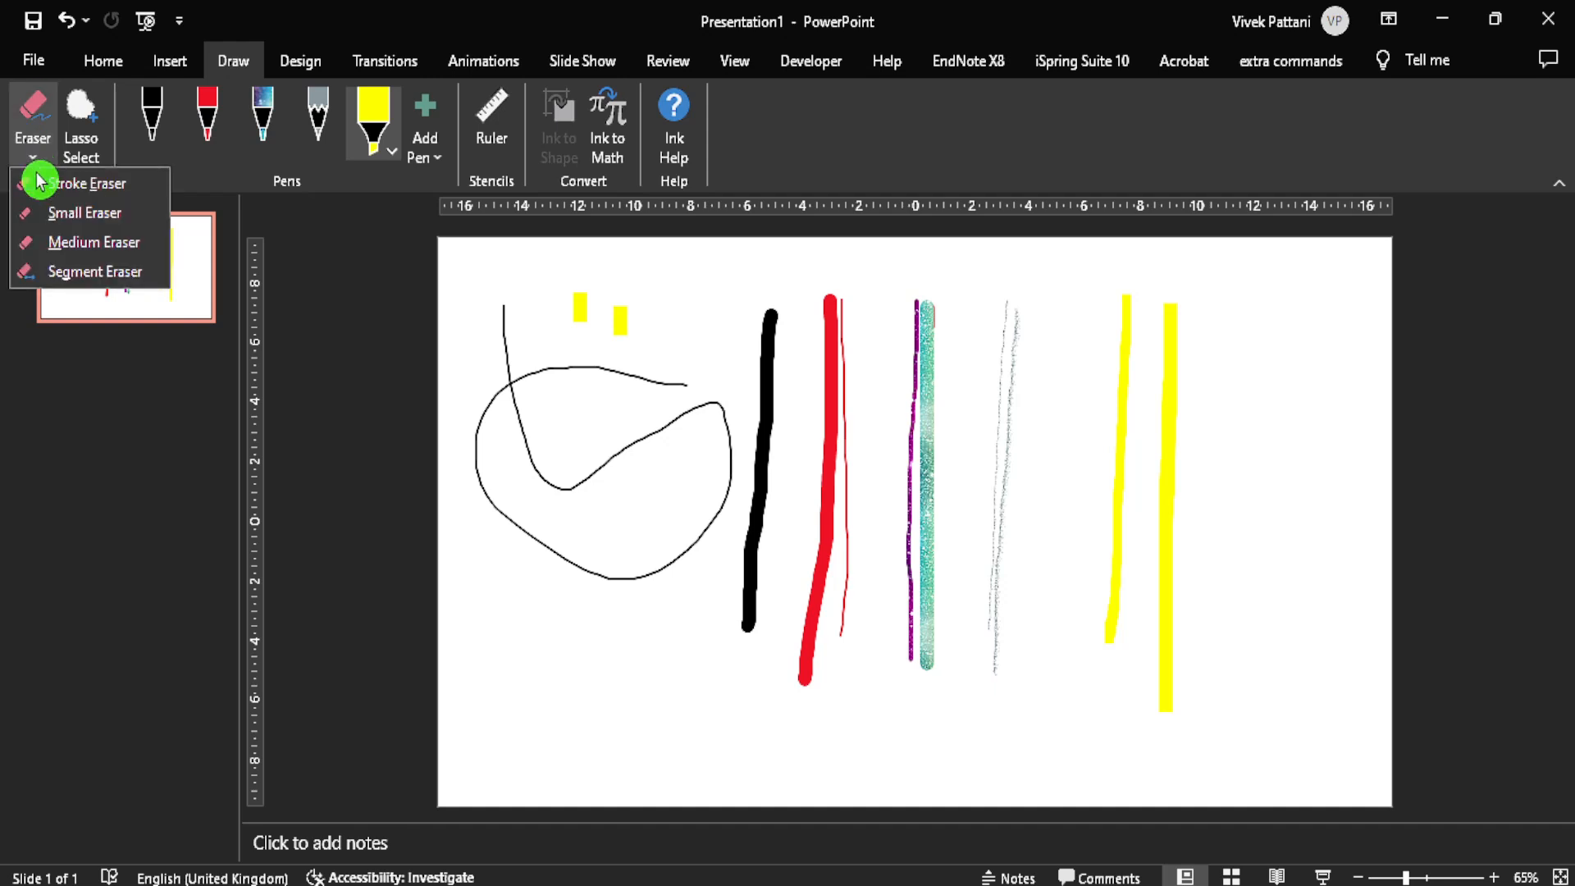
left_click(119, 187)
mouse_move(580, 309)
left_mouse_down()
mouse_move(542, 312)
mouse_move(594, 361)
left_mouse_up()
left_click(767, 342)
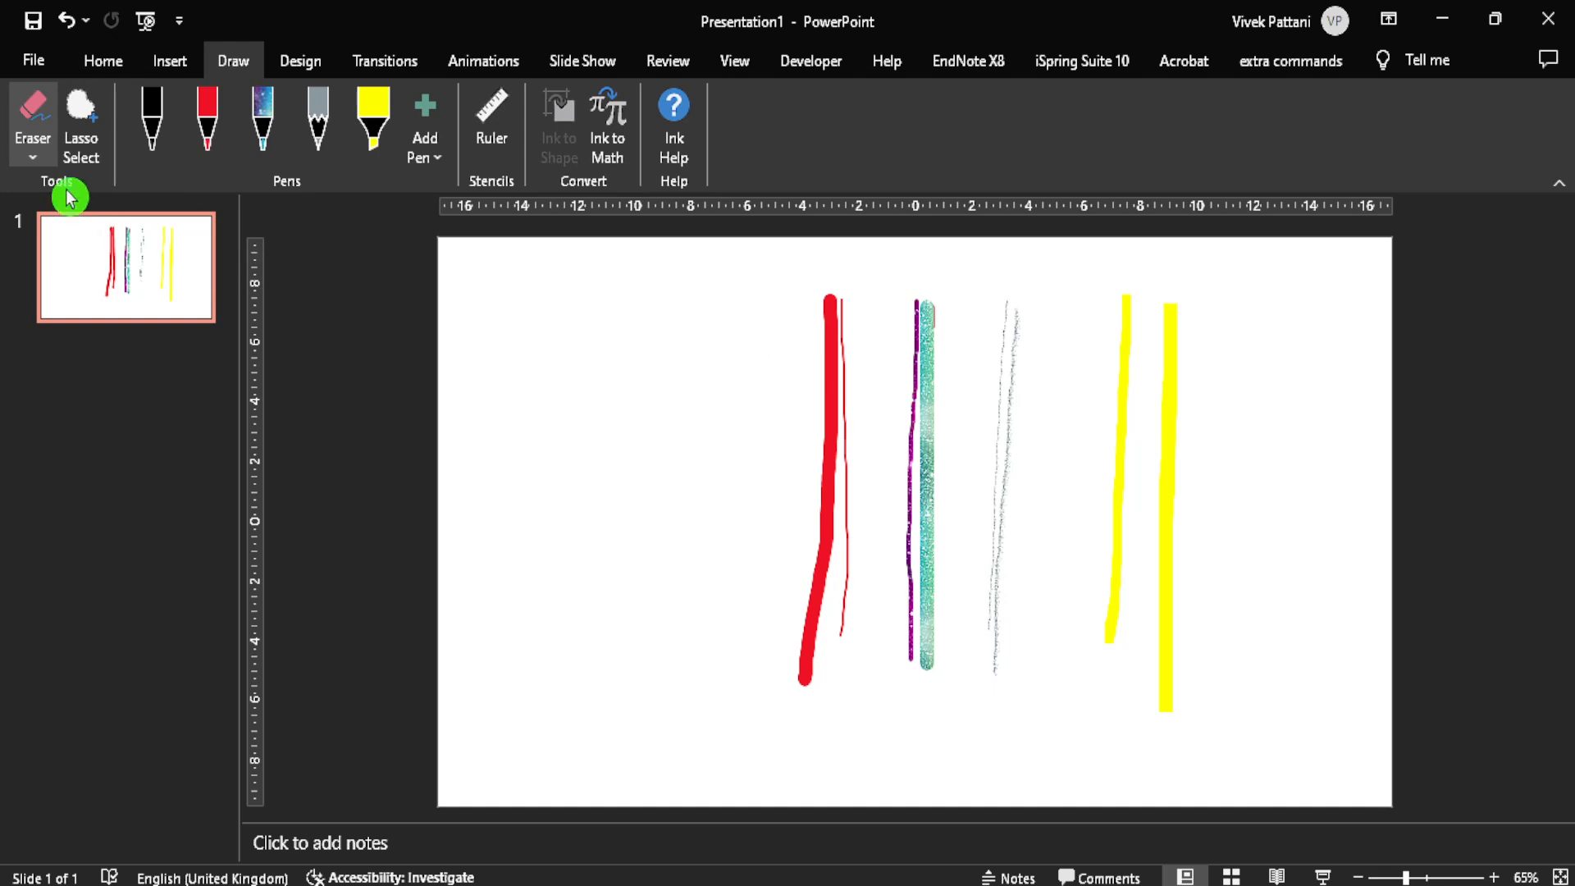
Step: Erase the upper ends of both red lines with the Small Eraser
left_click(35, 160)
left_click(63, 215)
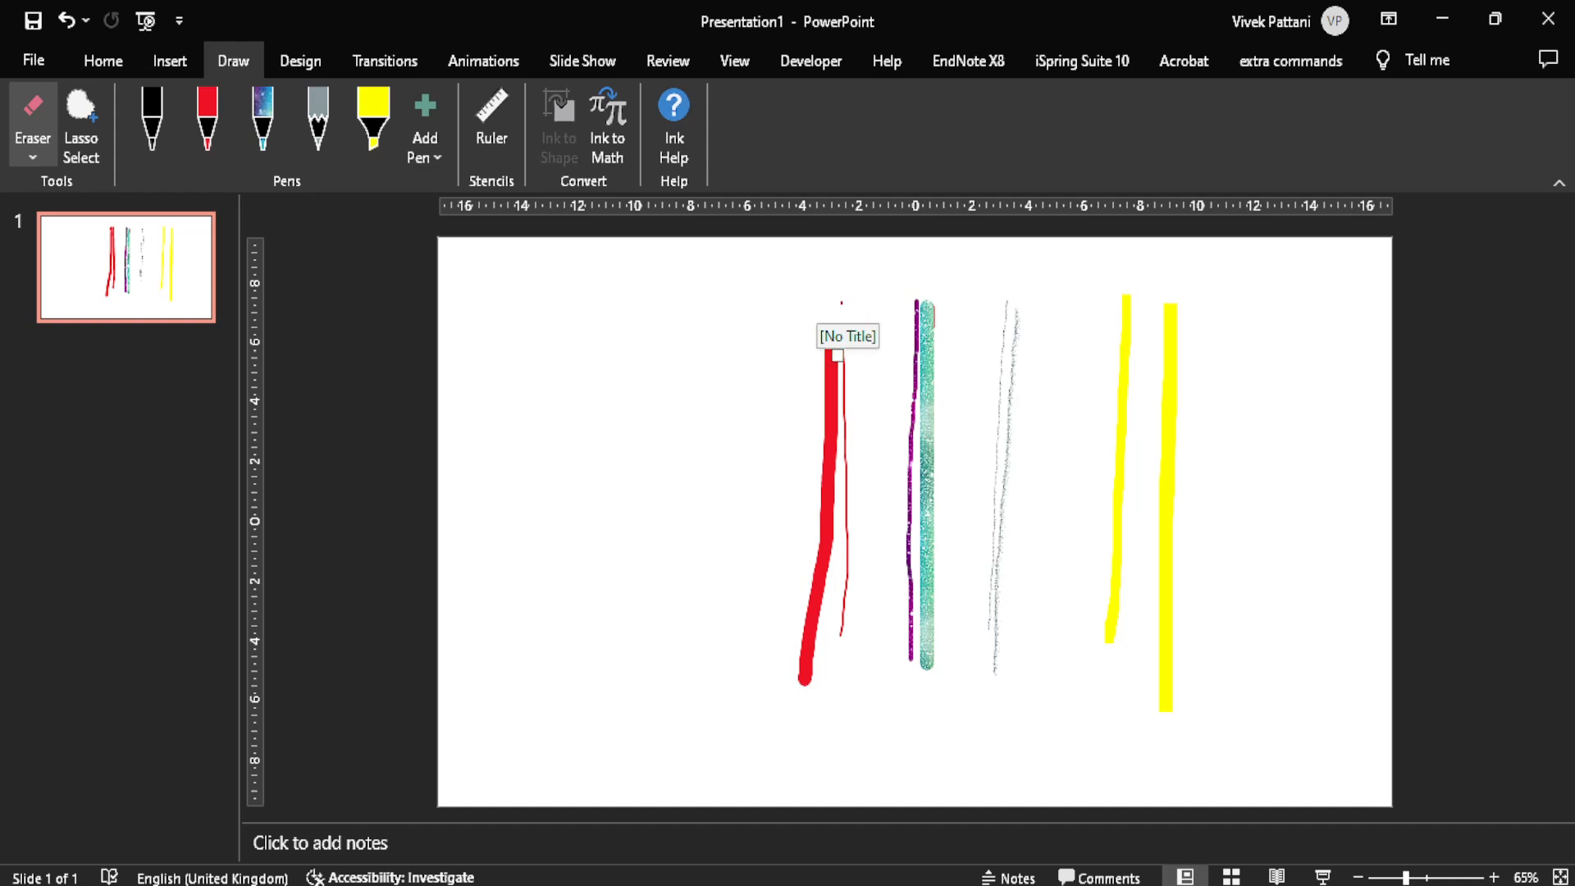
Step: Erase both galaxy-effect lines and most of the remaining red lines with the Medium Eraser
left_click(33, 158)
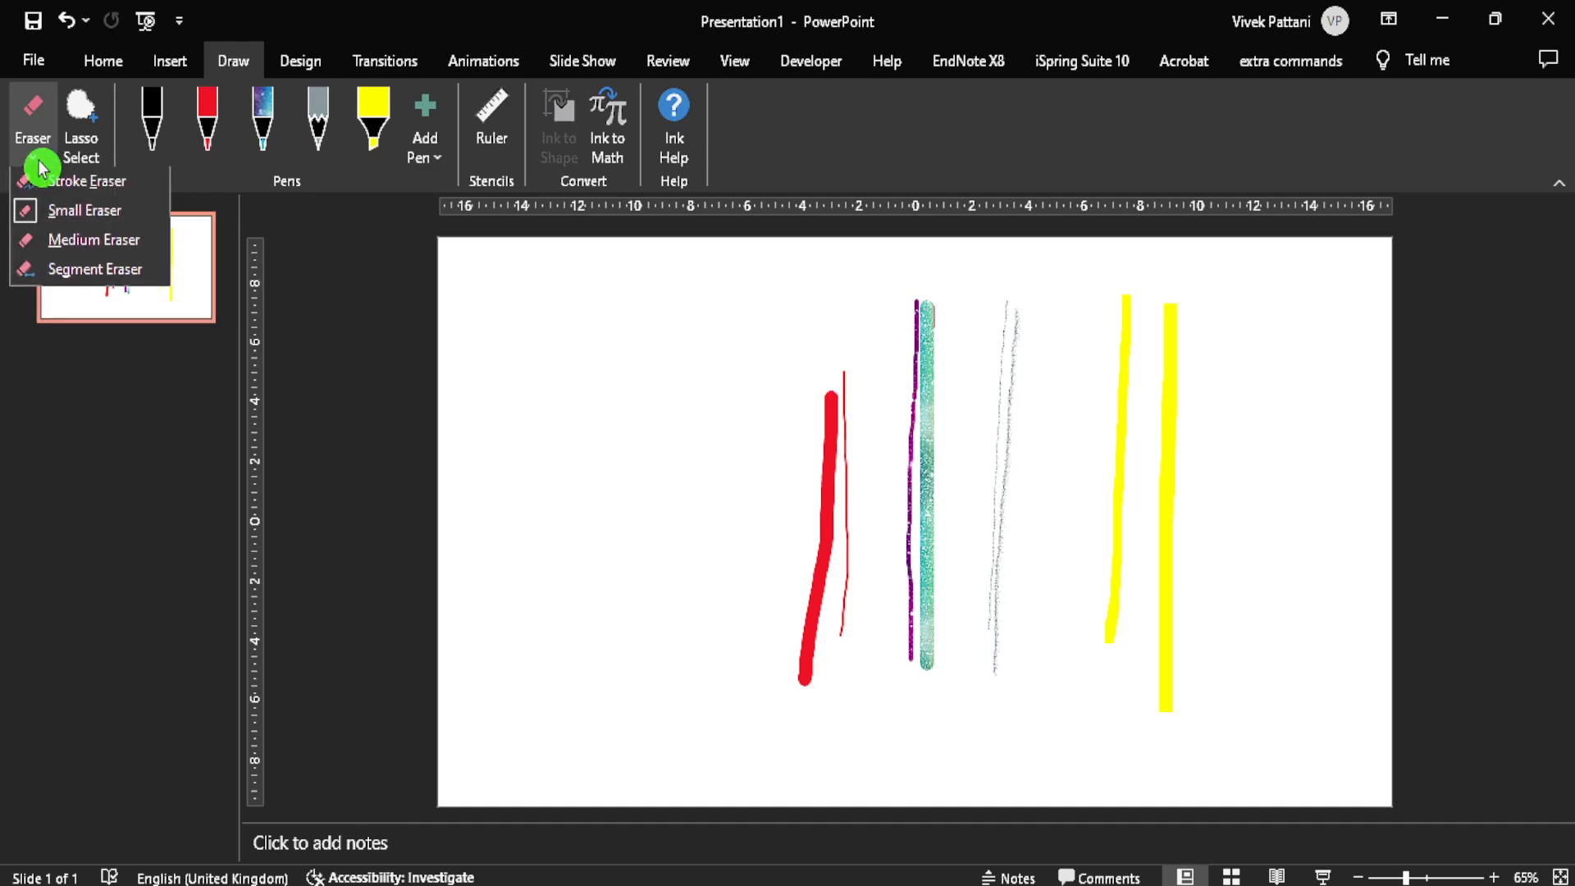
left_click(53, 238)
left_click(152, 264)
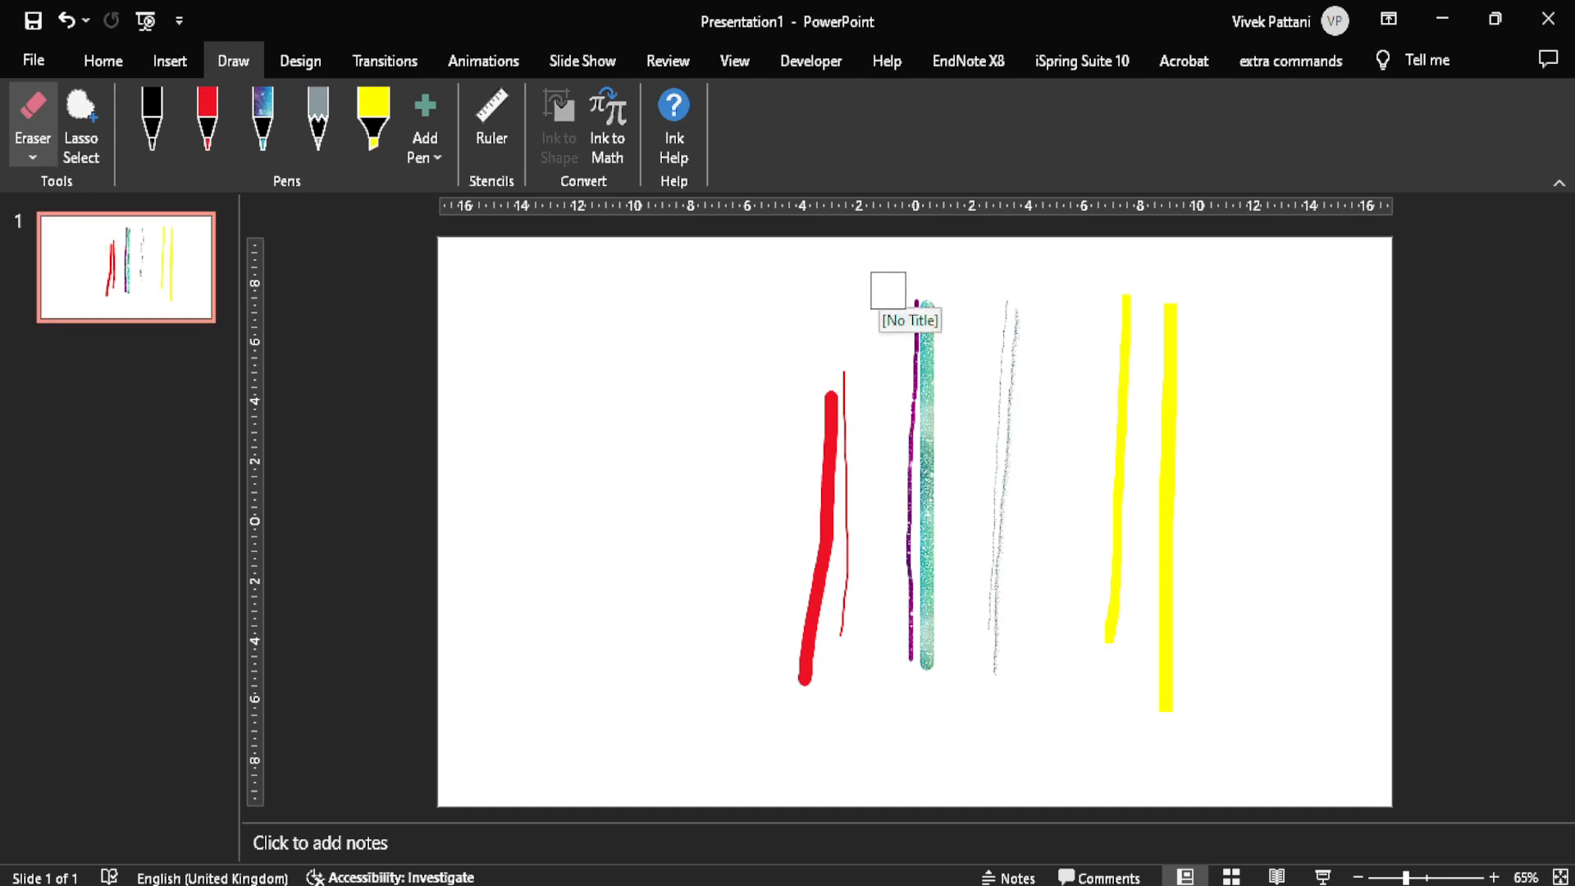
mouse_move(888, 291)
left_mouse_down()
mouse_move(920, 374)
mouse_move(923, 668)
left_mouse_up()
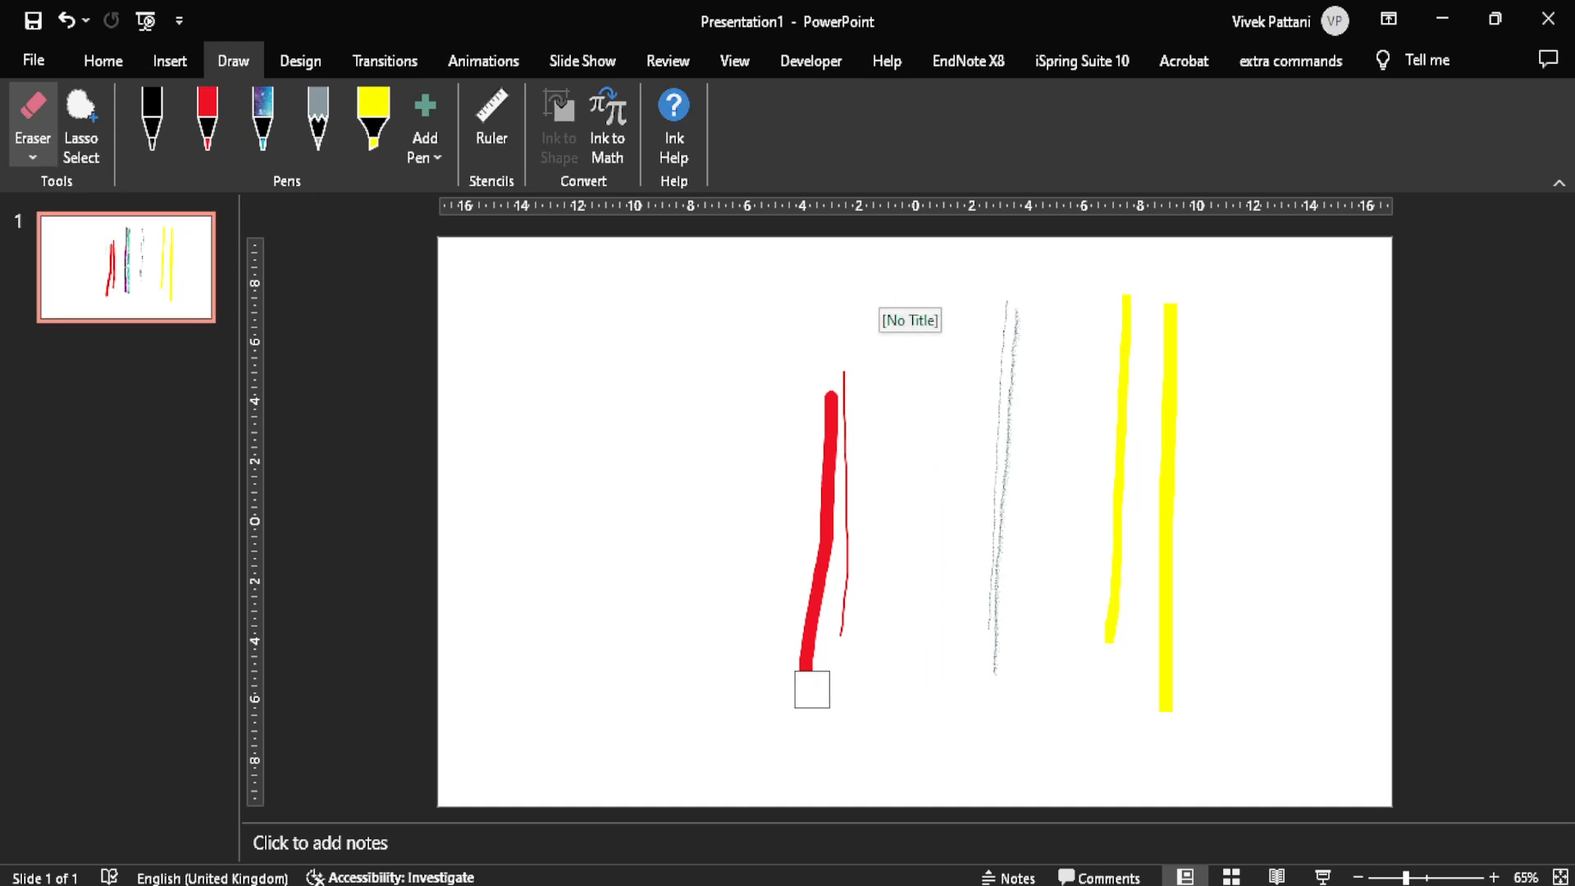
mouse_move(812, 689)
left_mouse_down()
mouse_move(823, 361)
mouse_move(847, 637)
left_mouse_up()
left_click(35, 222)
Step: Erase the pencil lines, the yellow lines and the leftover red mark with the Segment Eraser to empty the slide
left_click(25, 164)
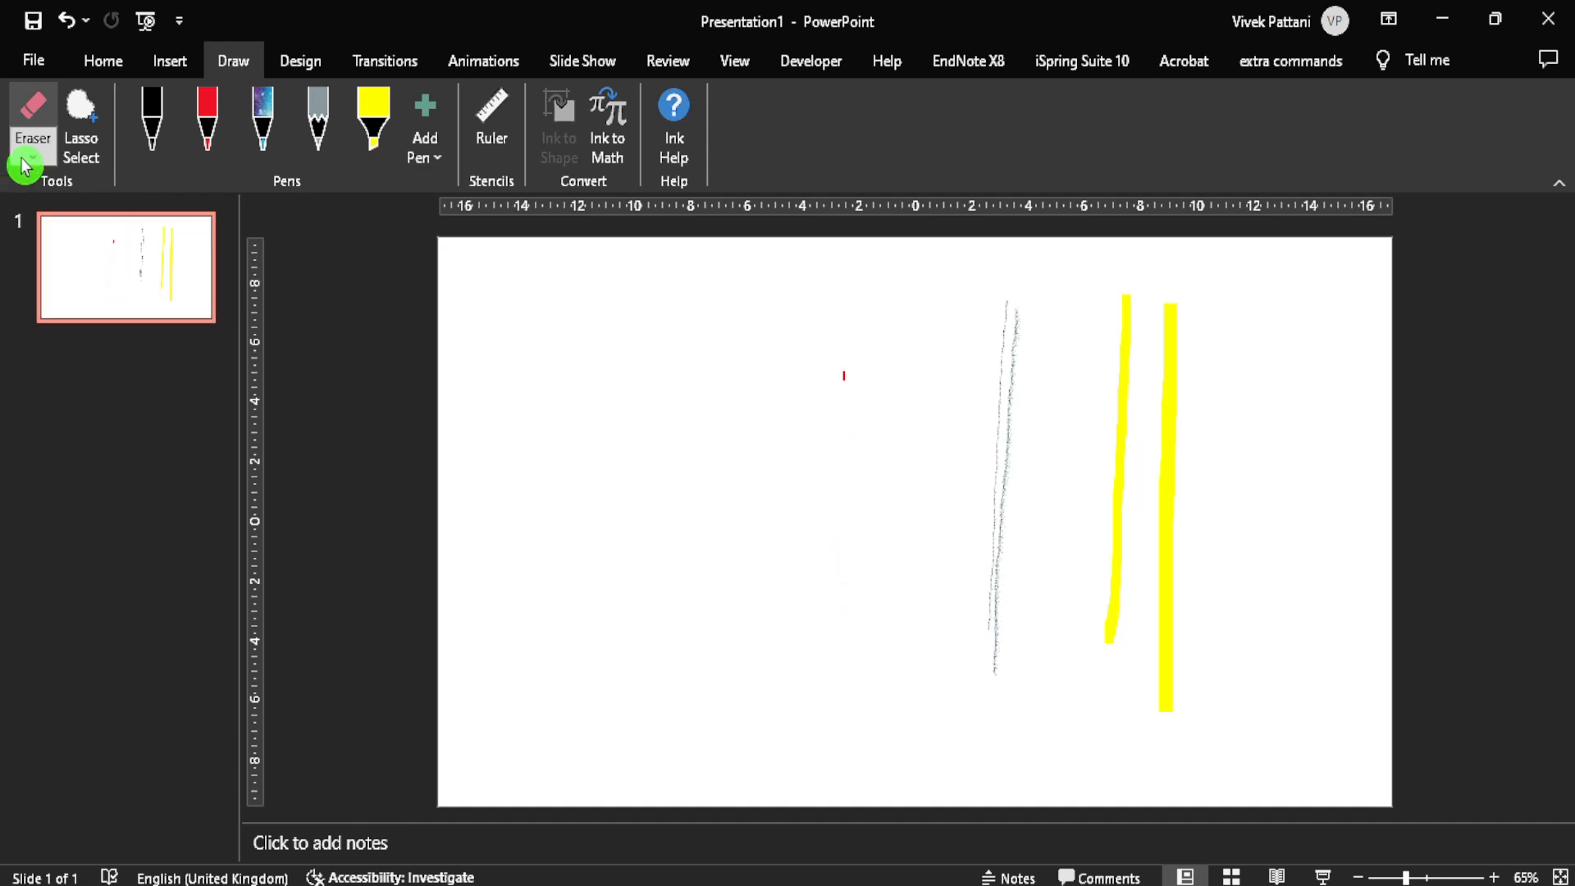
left_click(113, 271)
left_click(1006, 309)
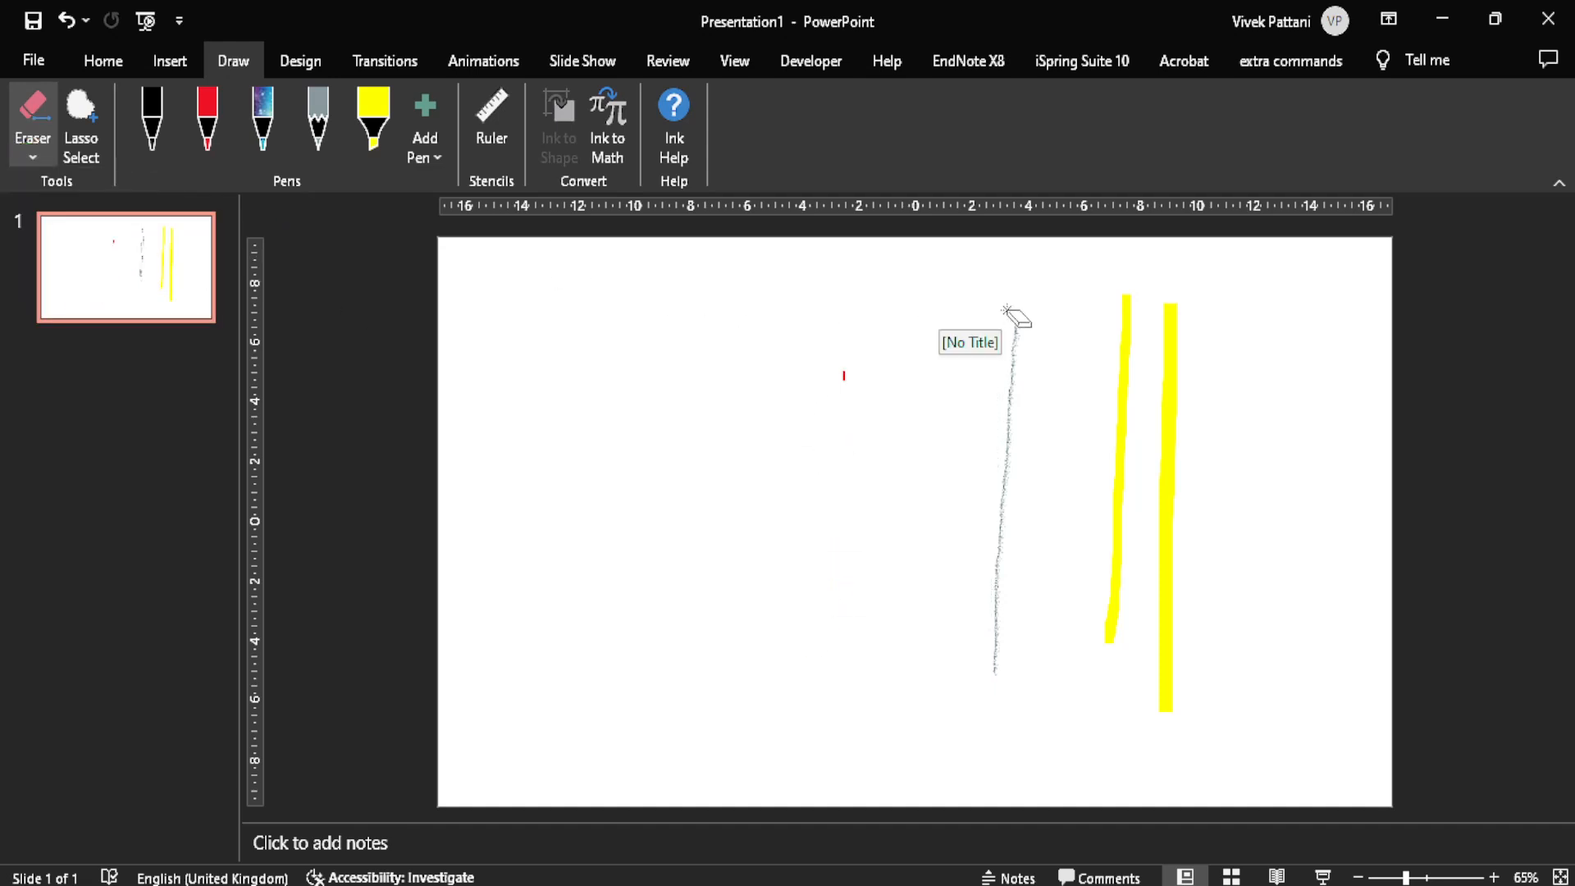
mouse_move(1007, 309)
left_mouse_down()
mouse_move(1091, 333)
mouse_move(1124, 317)
mouse_move(786, 362)
left_mouse_up()
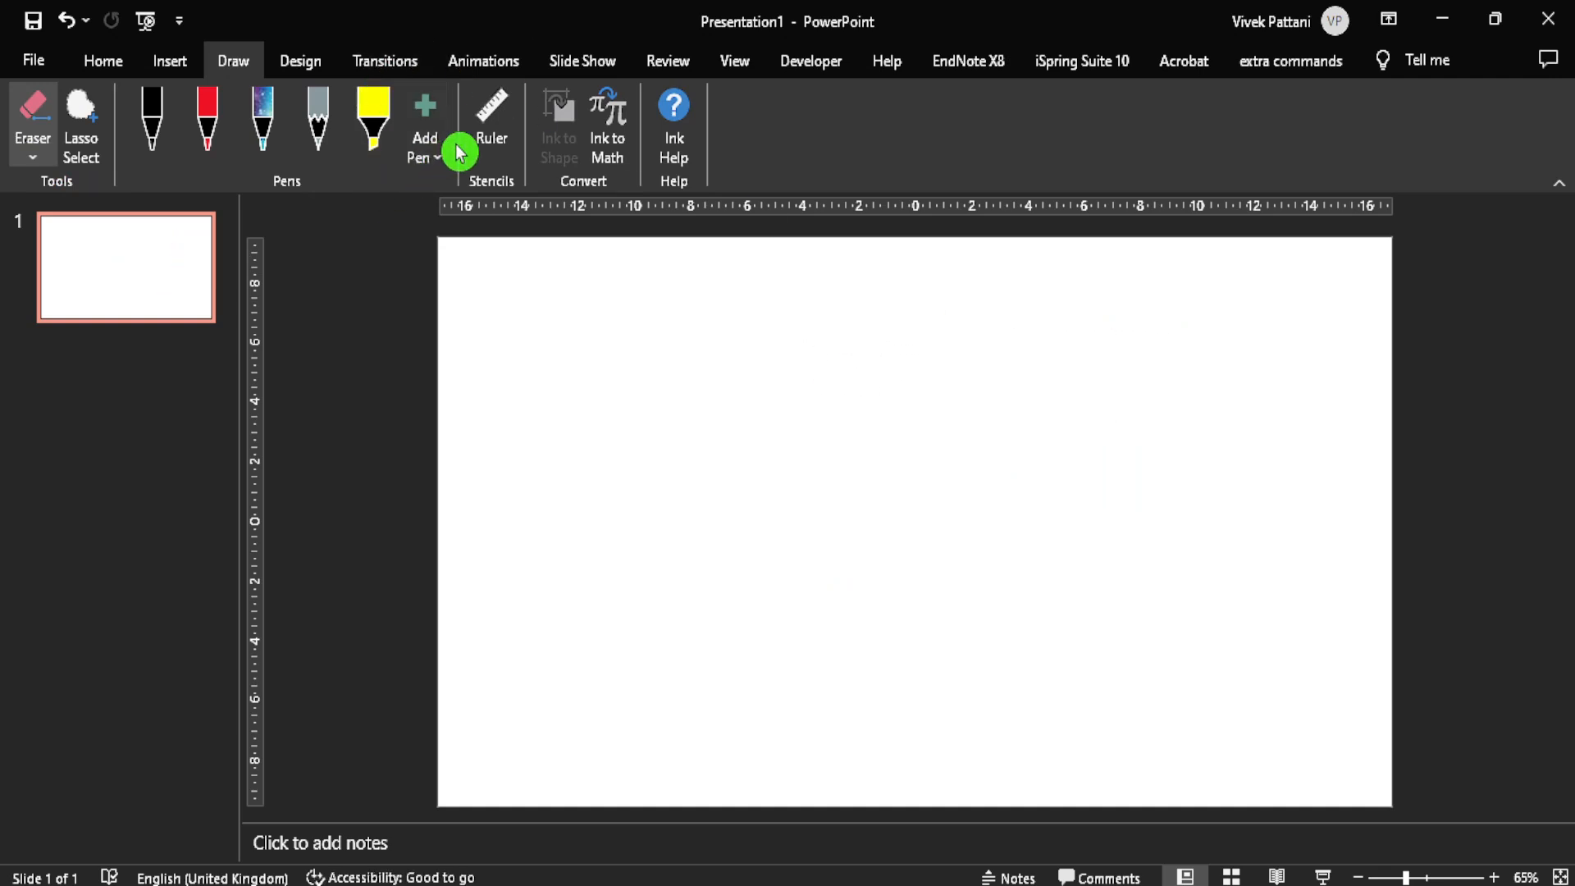
left_click(33, 155)
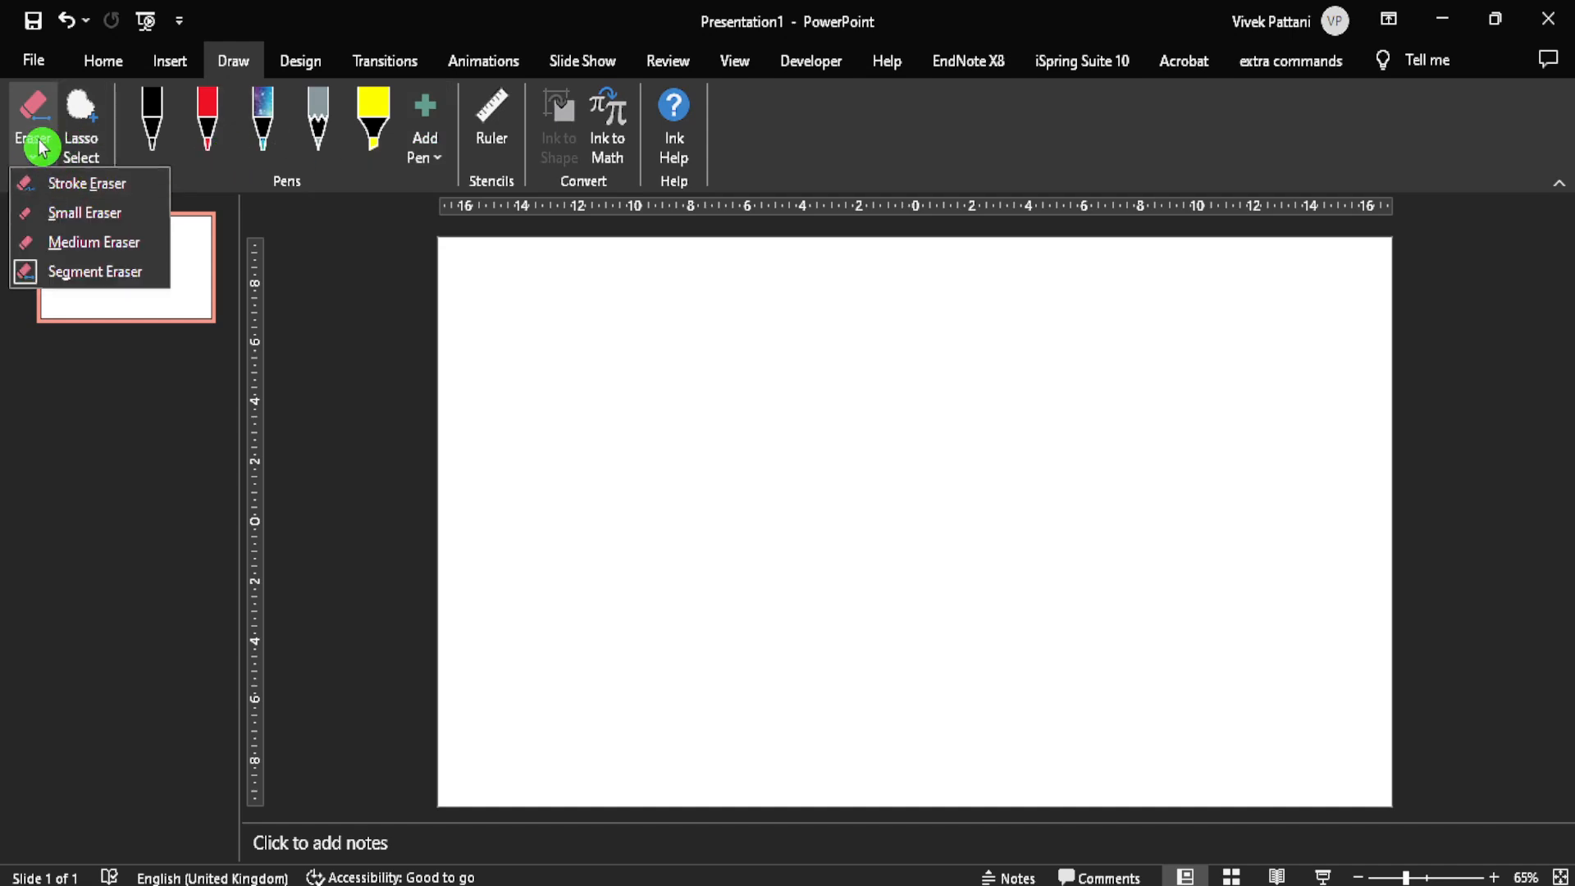
Step: Show the ruler stencil on the slide and move it to just left of the slide's centre
left_click(41, 131)
left_click(492, 131)
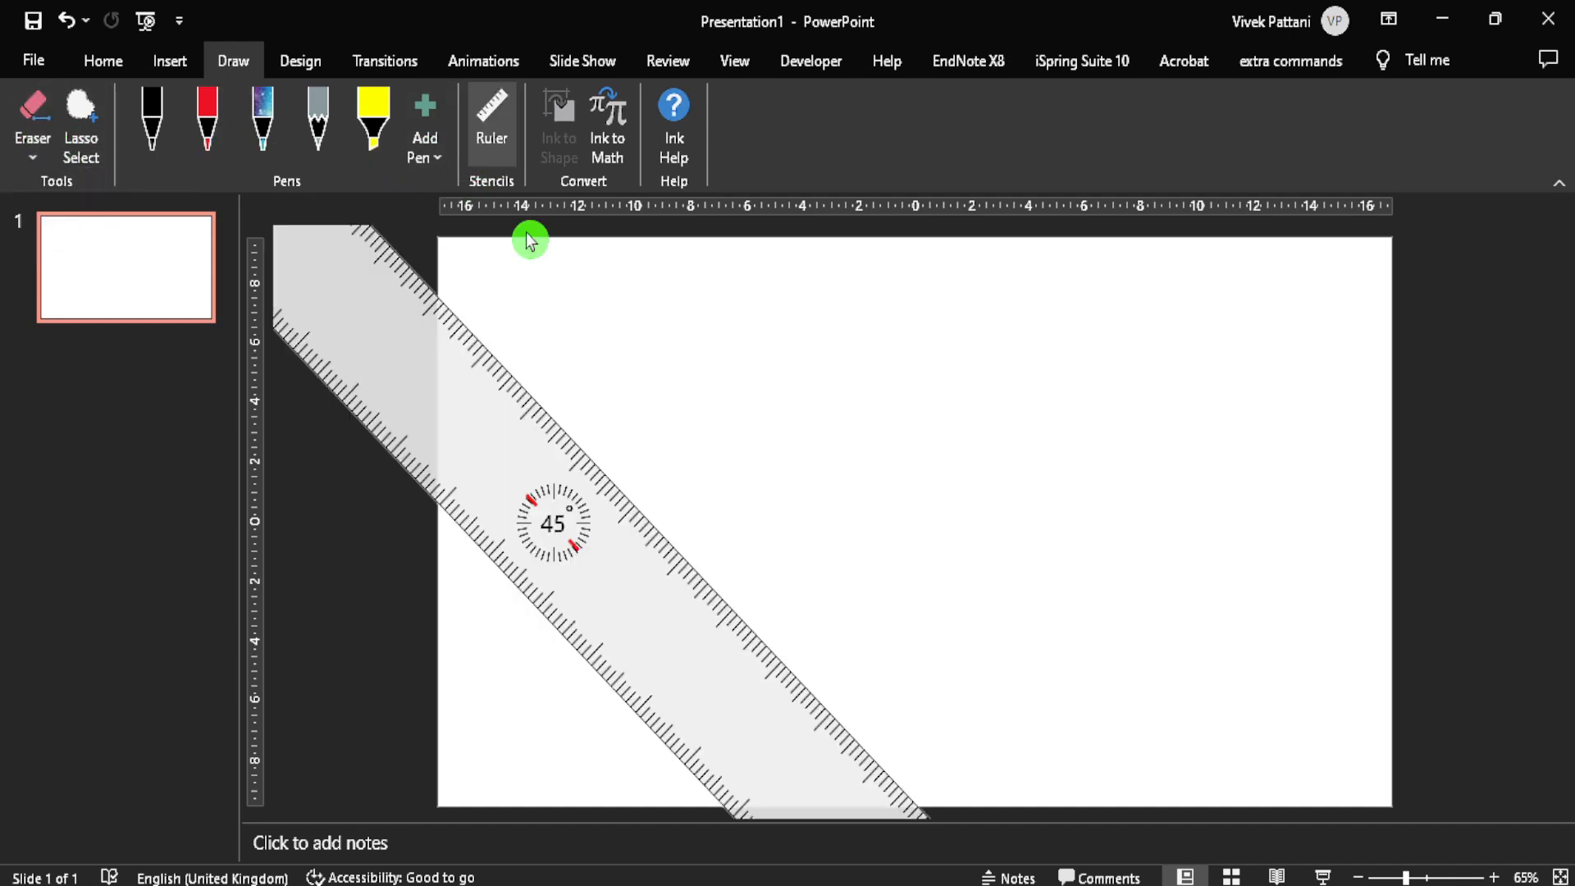
left_click_drag(597, 527, 1070, 743)
left_click_drag(807, 577, 674, 406)
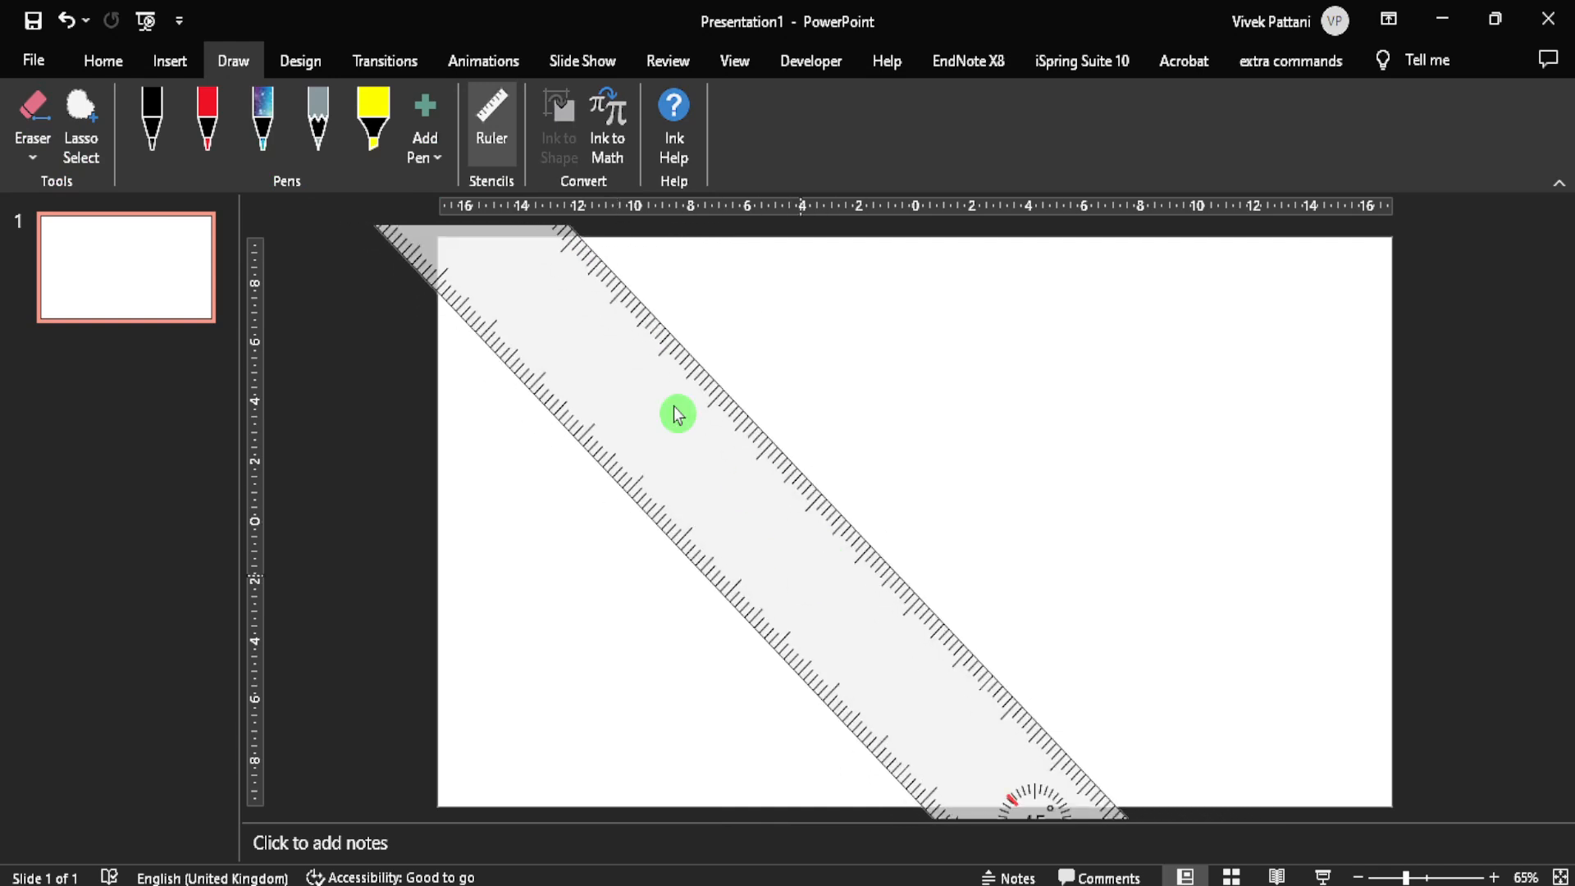
left_click_drag(792, 515, 677, 304)
left_click_drag(784, 487, 763, 445)
Step: Rotate the ruler past vertical to 45° rising to the right and draw a thick black line along its lower edge
scroll(765, 463, "up", 17)
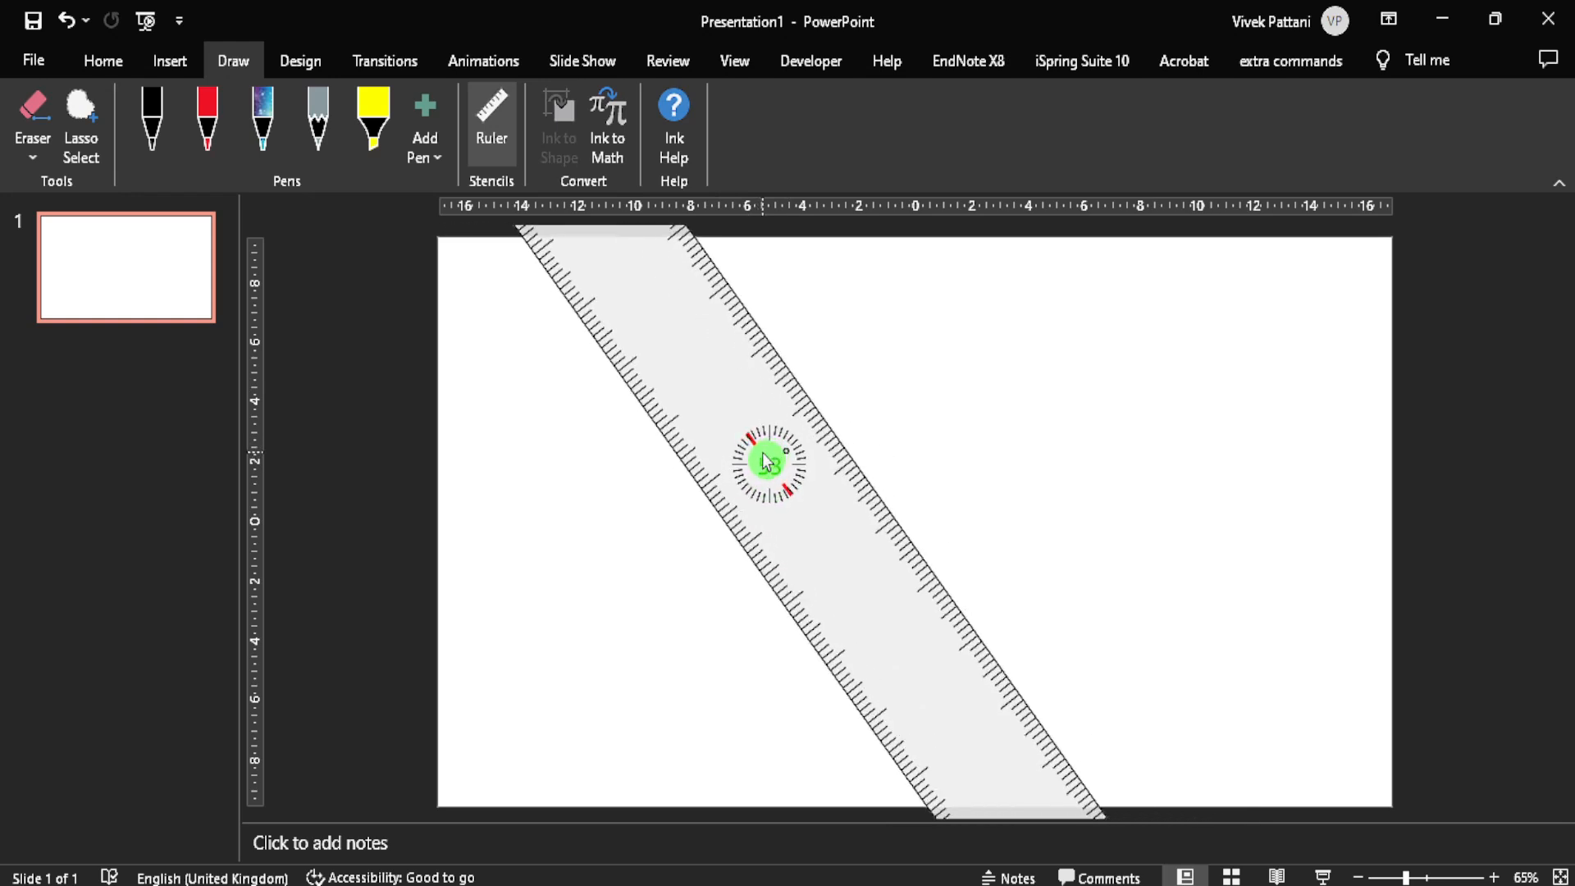
scroll(766, 461, "up", 20)
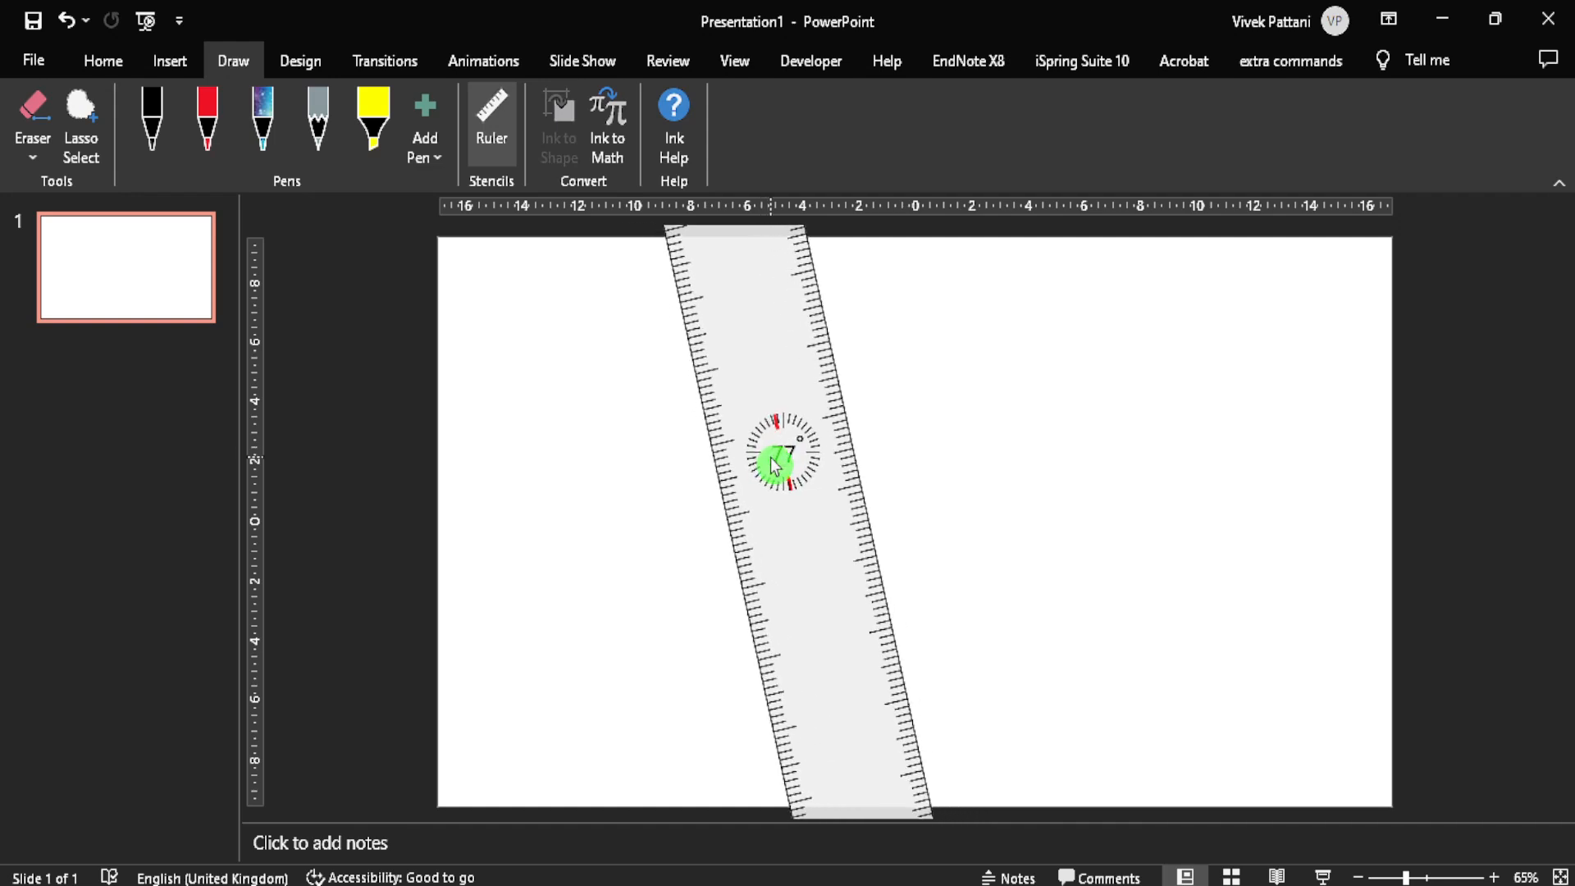
scroll(773, 466, "up", 4)
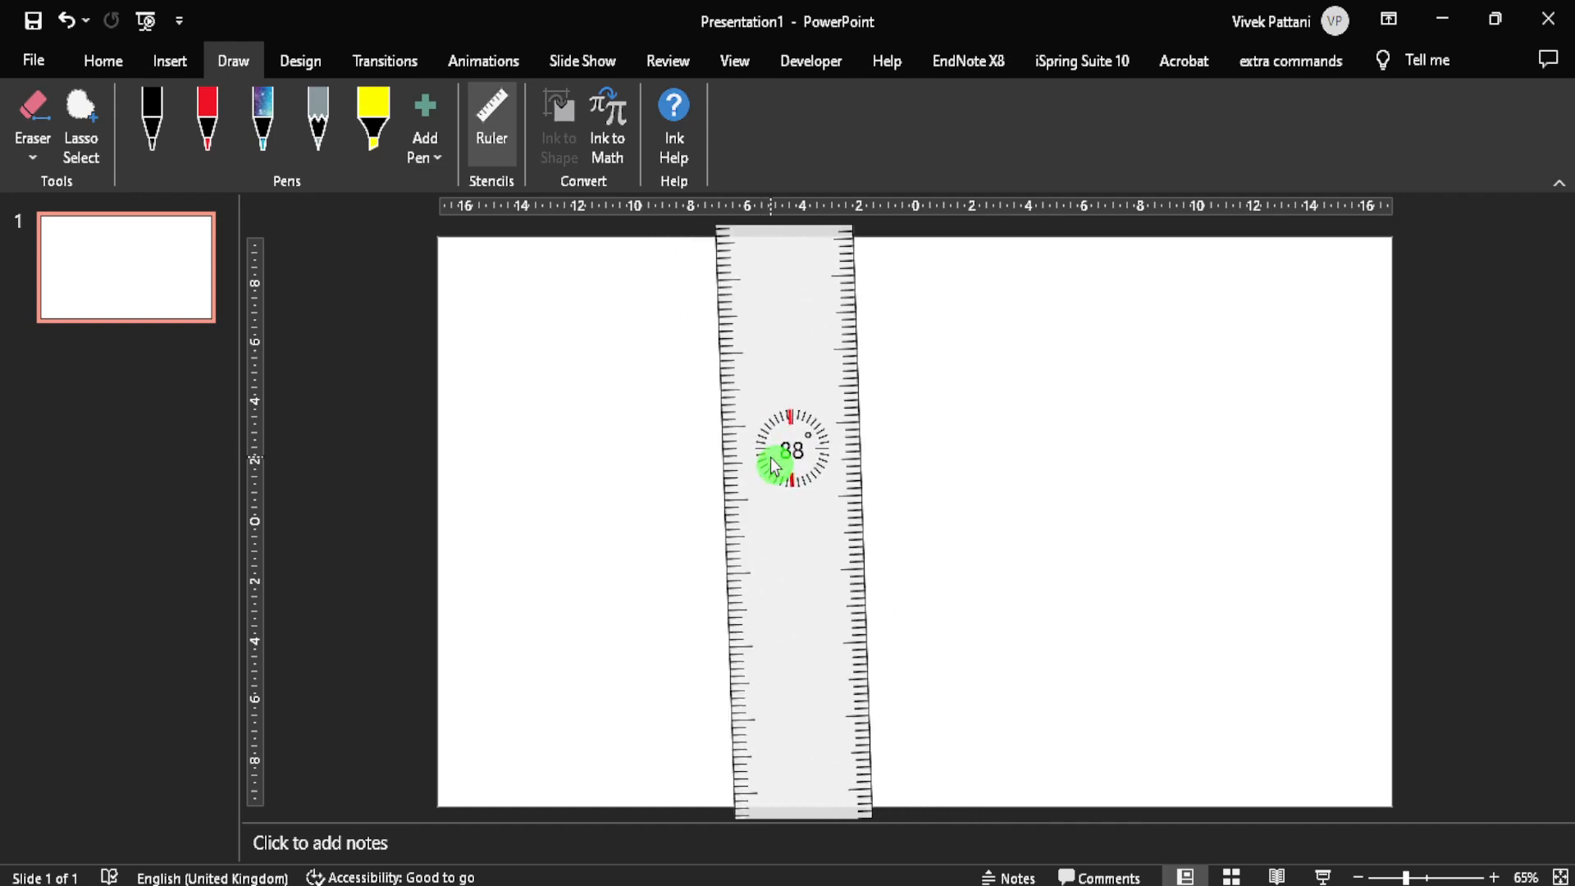
scroll(772, 465, "down", 20)
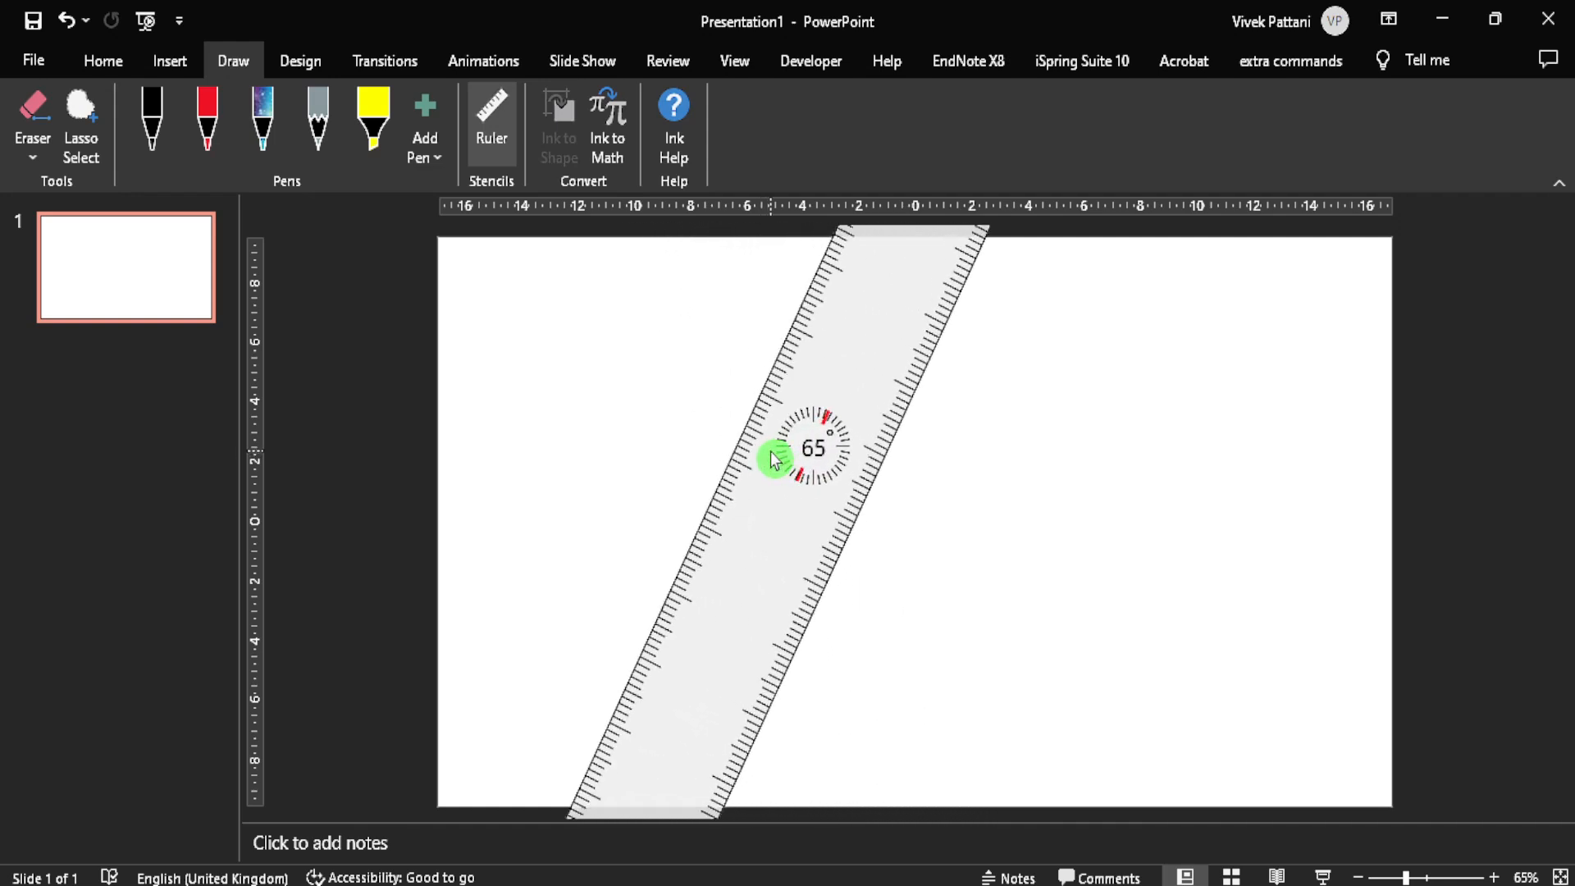
scroll(773, 461, "down", 20)
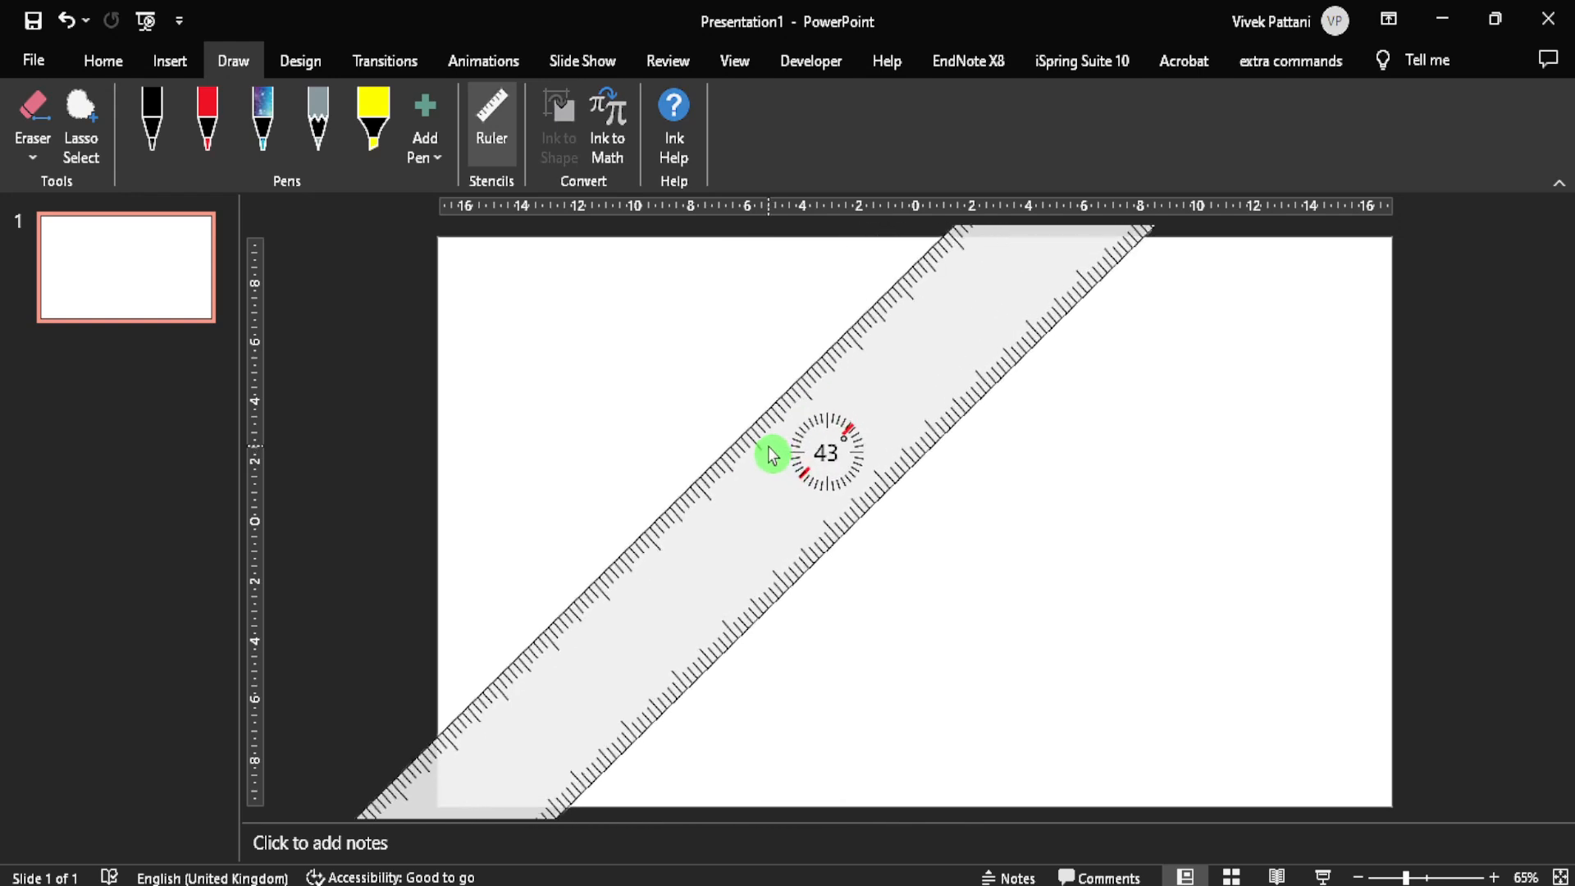
scroll(773, 456, "up", 2)
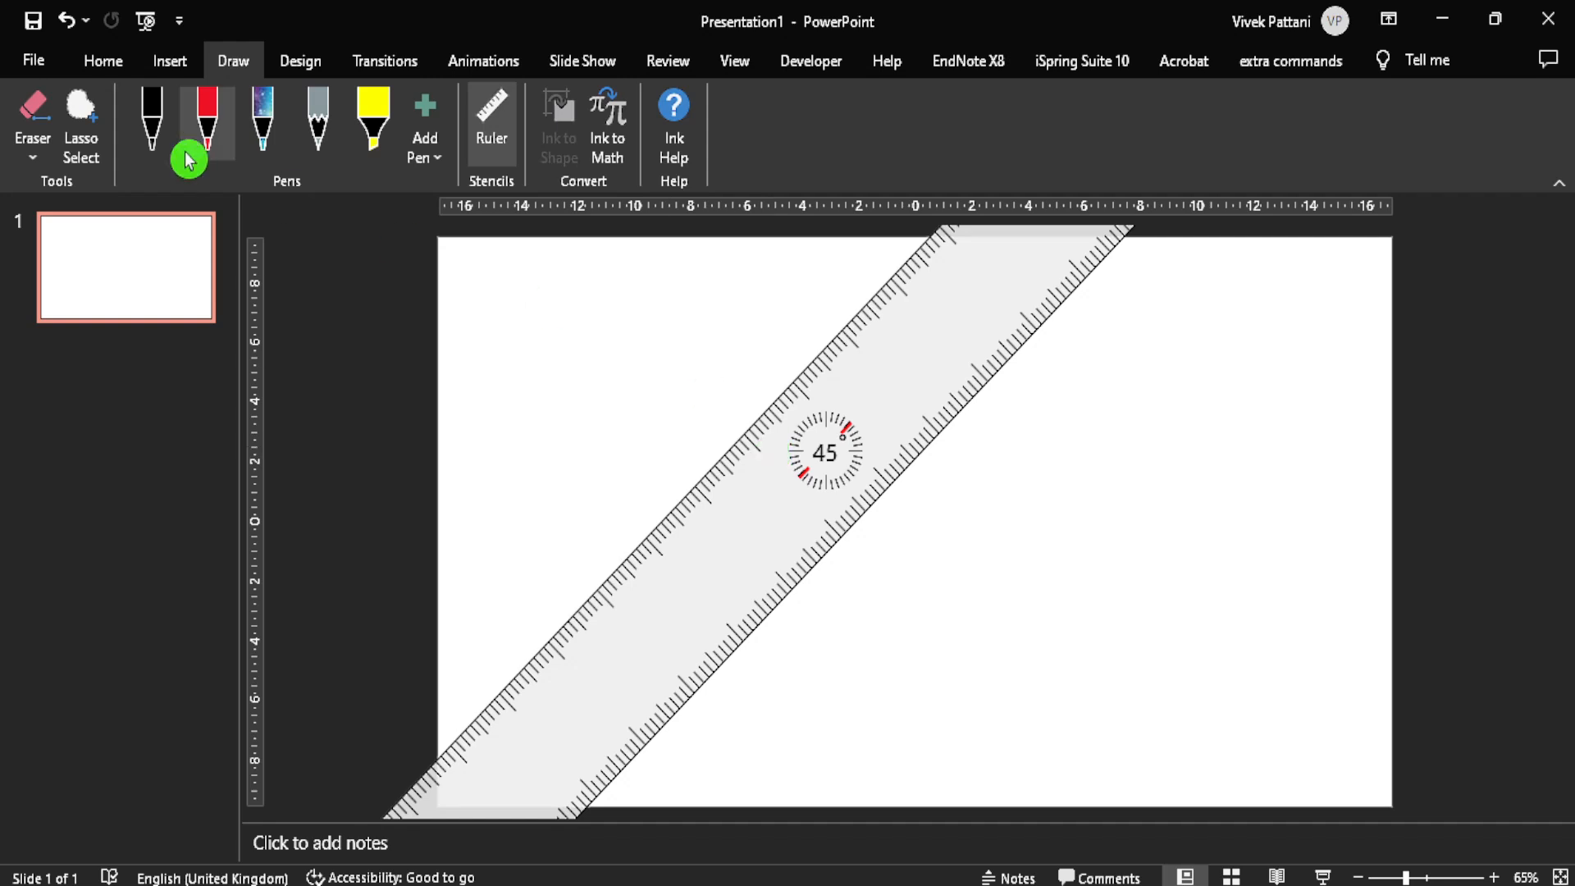
left_click(148, 119)
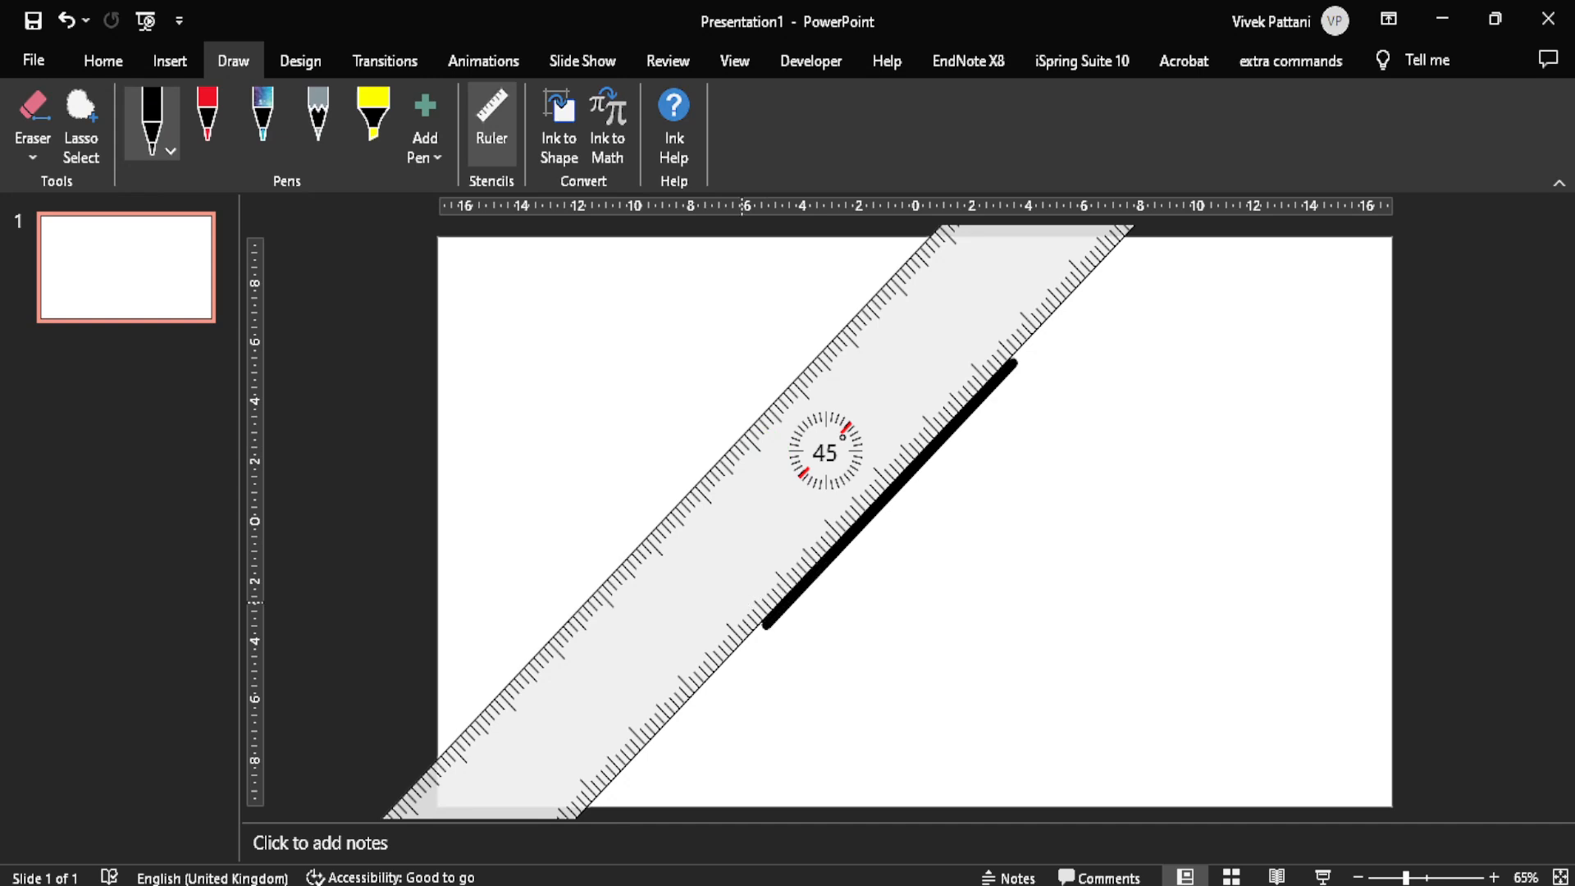
Step: Rotate the ruler to 0° and move it down so its lower edge meets the diagonal line's lower end
scroll(762, 458, "down", 8)
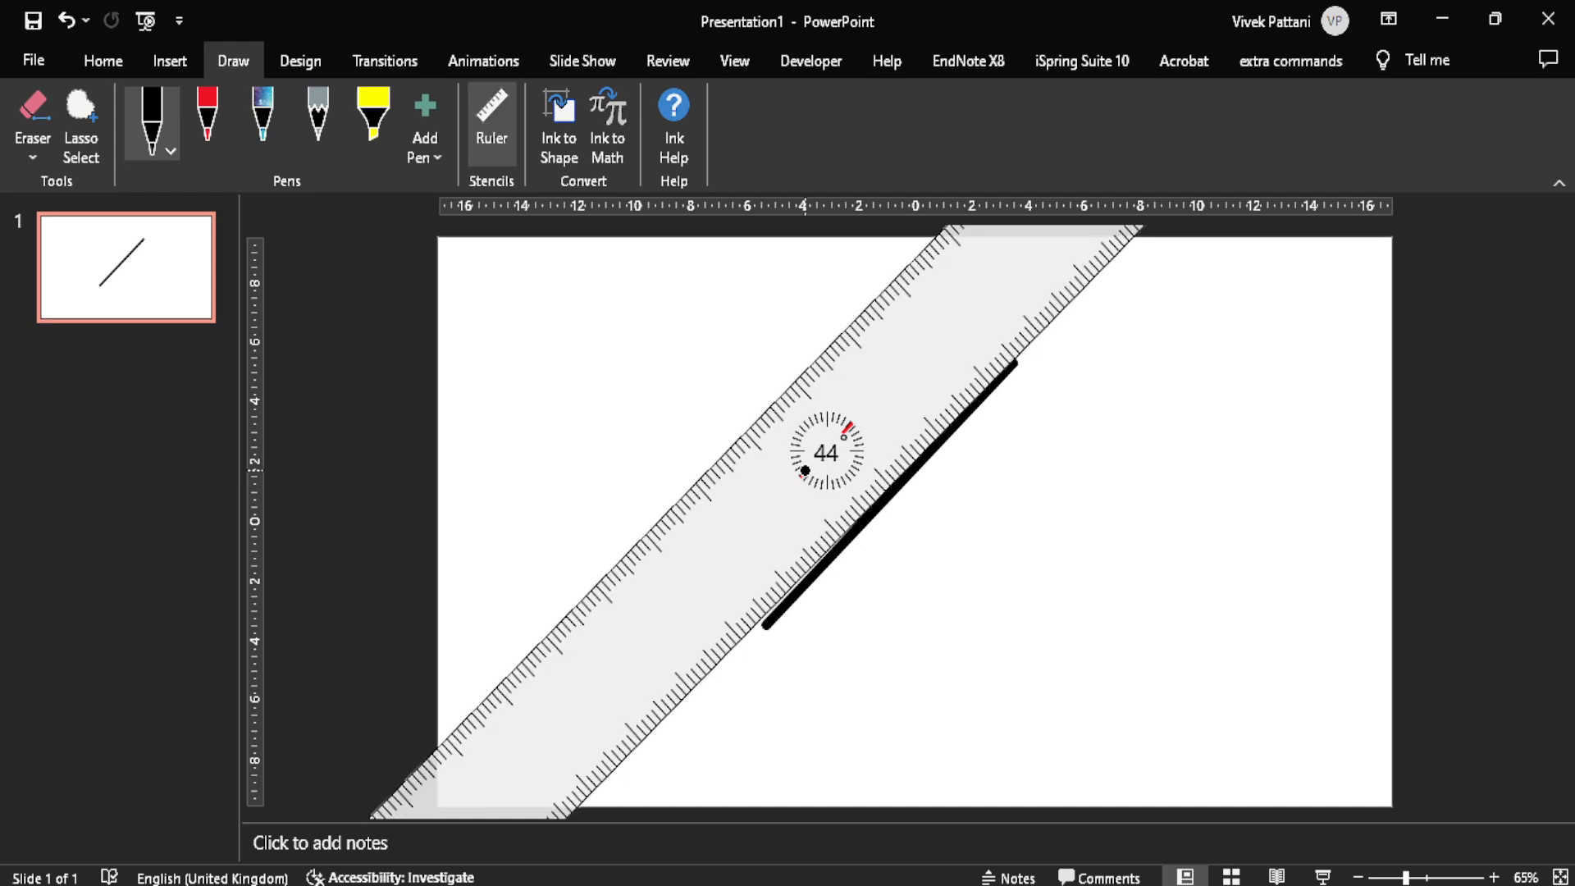
scroll(835, 514, "down", 20)
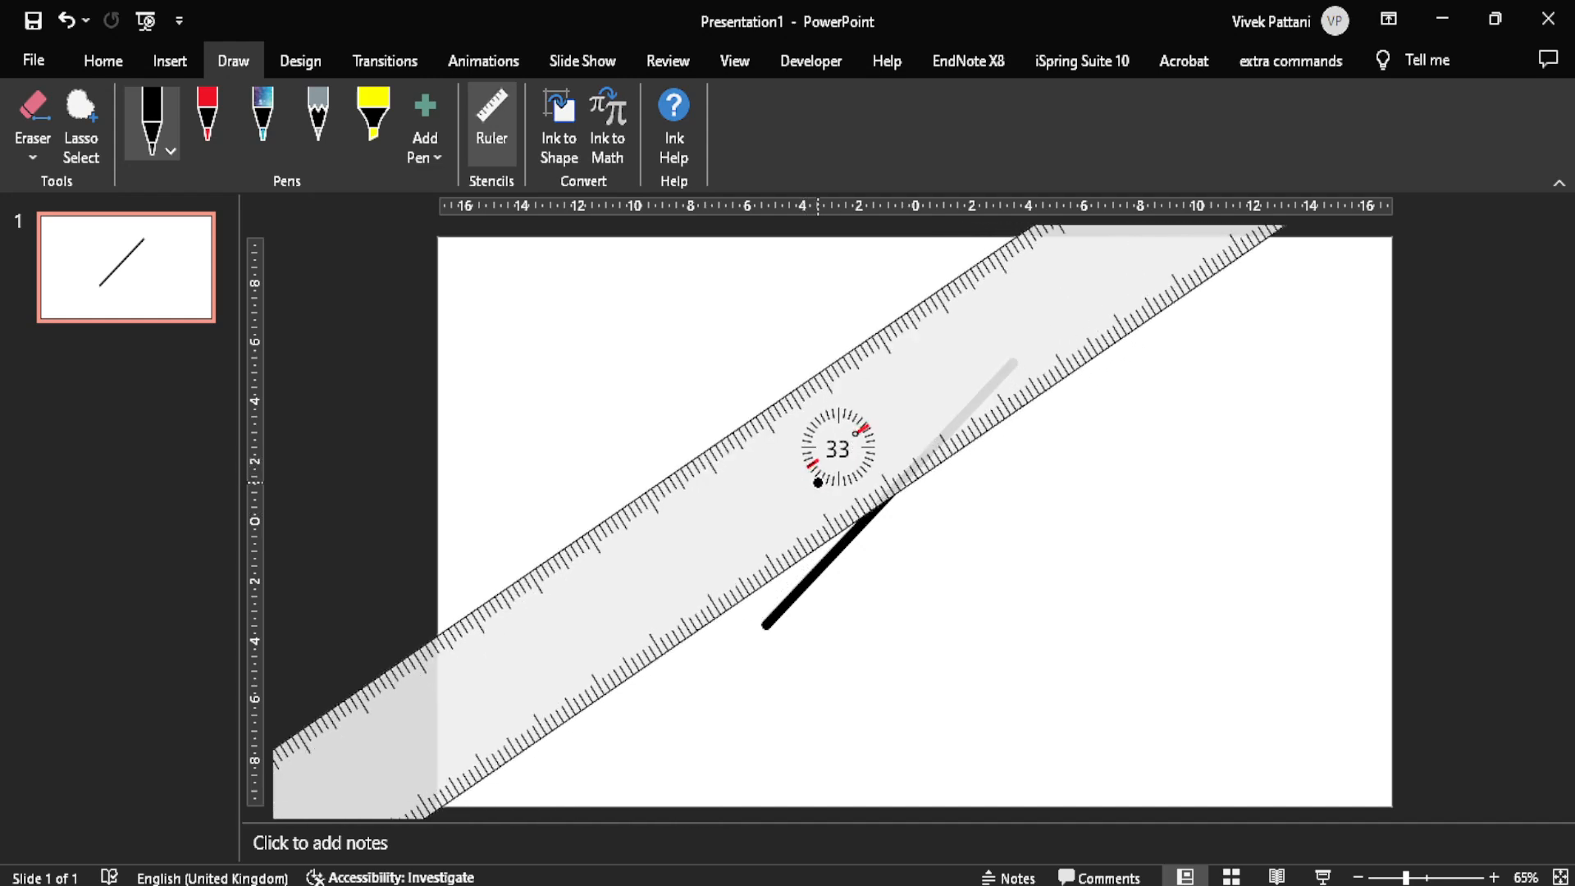
scroll(816, 468, "down", 14)
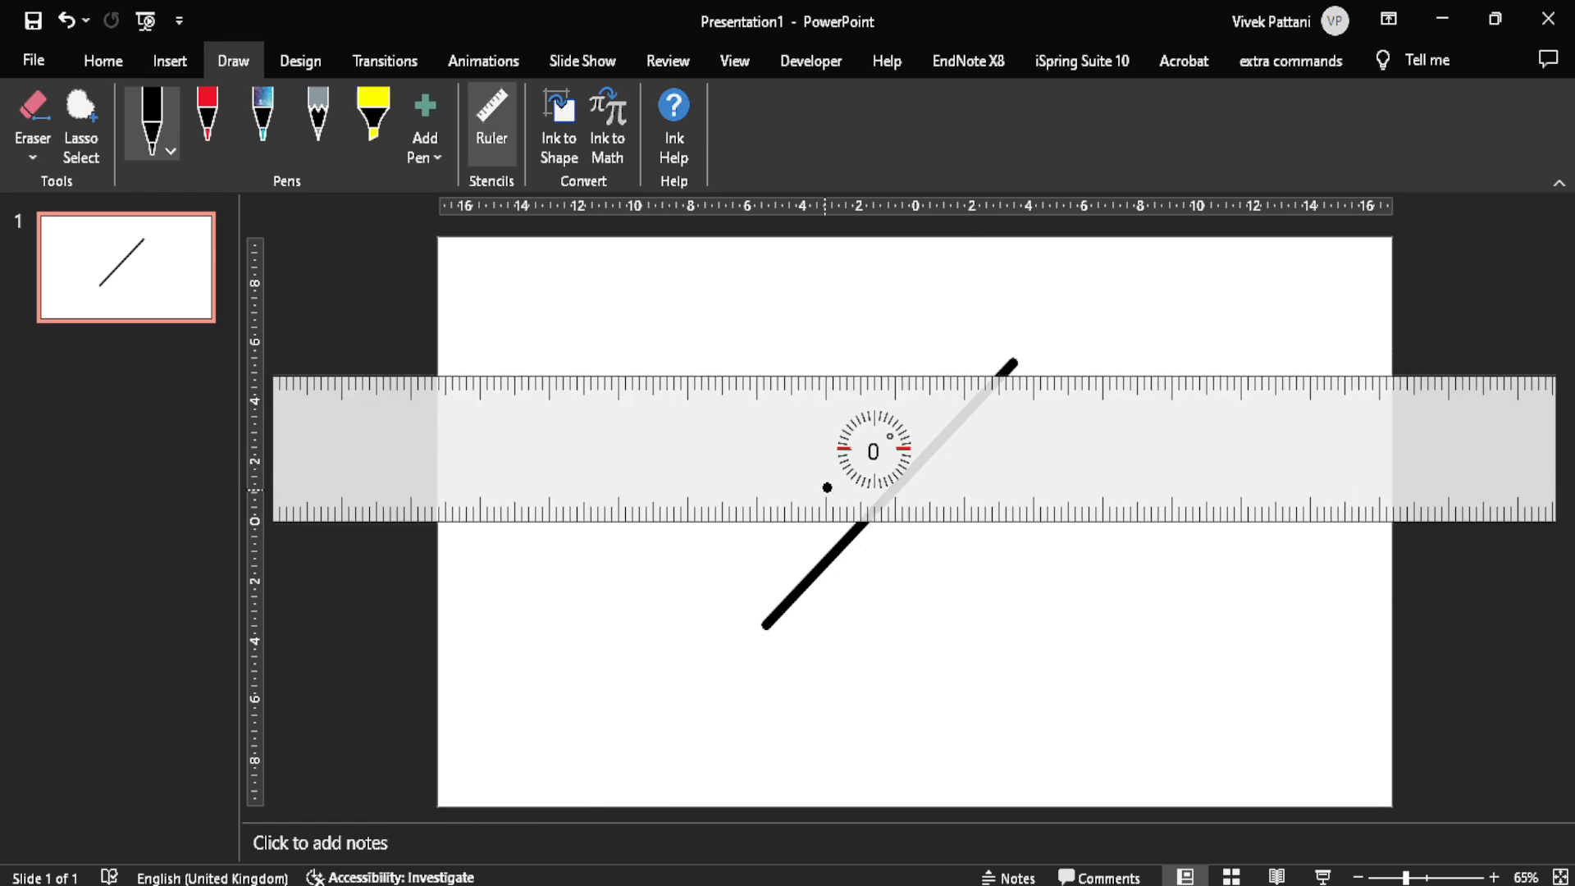
left_click(853, 469)
left_click_drag(853, 470, 834, 561)
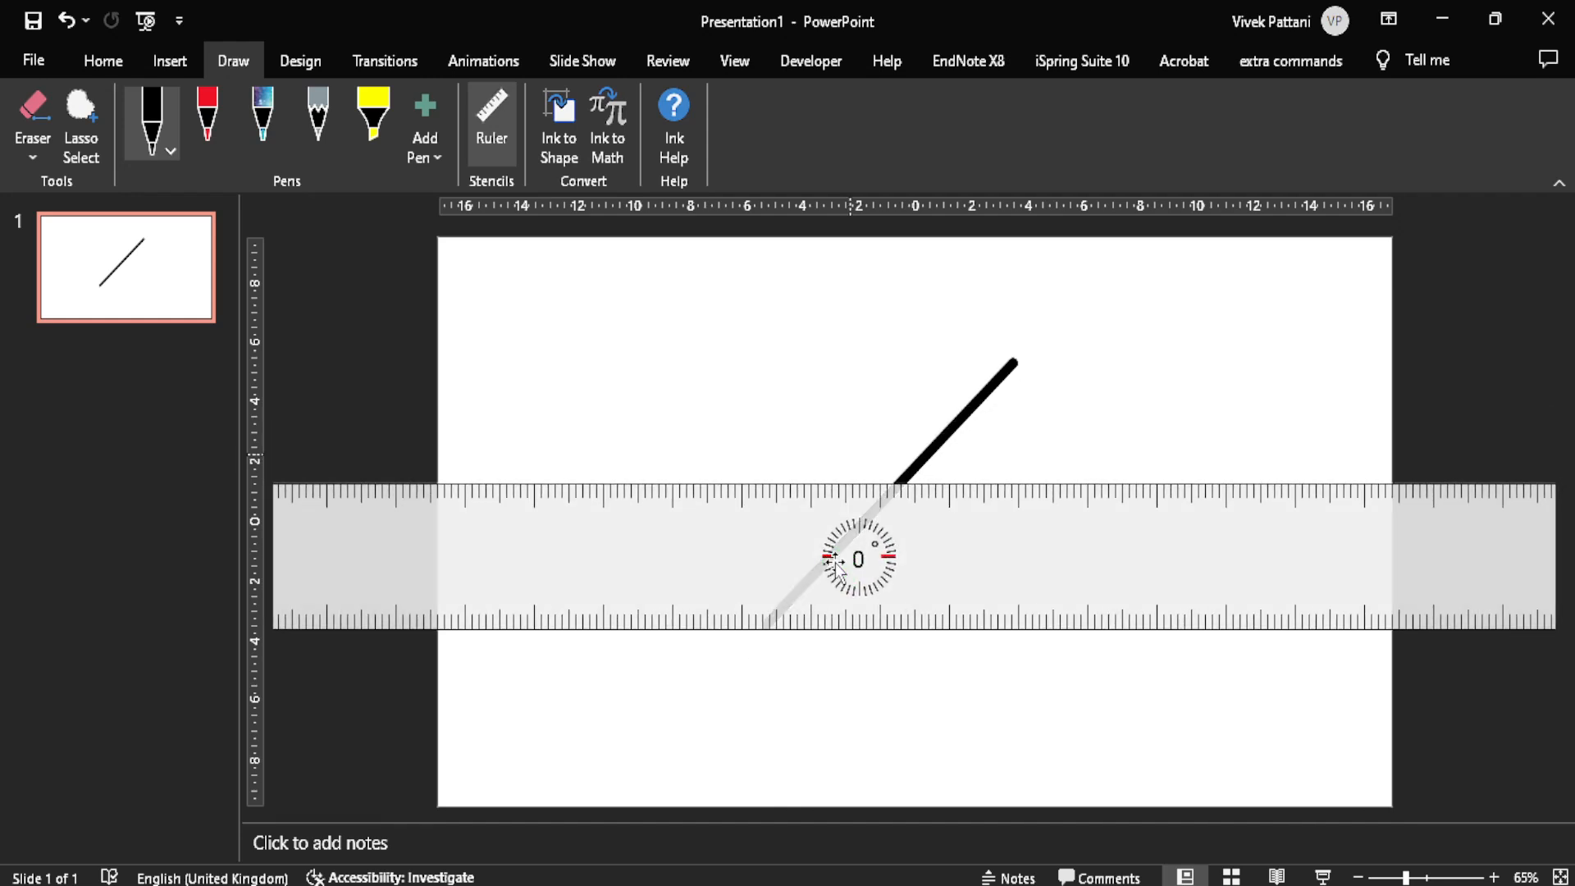
Step: Draw a thick black horizontal line along the ruler's lower edge from the diagonal's lower end, and hide the ruler
left_click(143, 127)
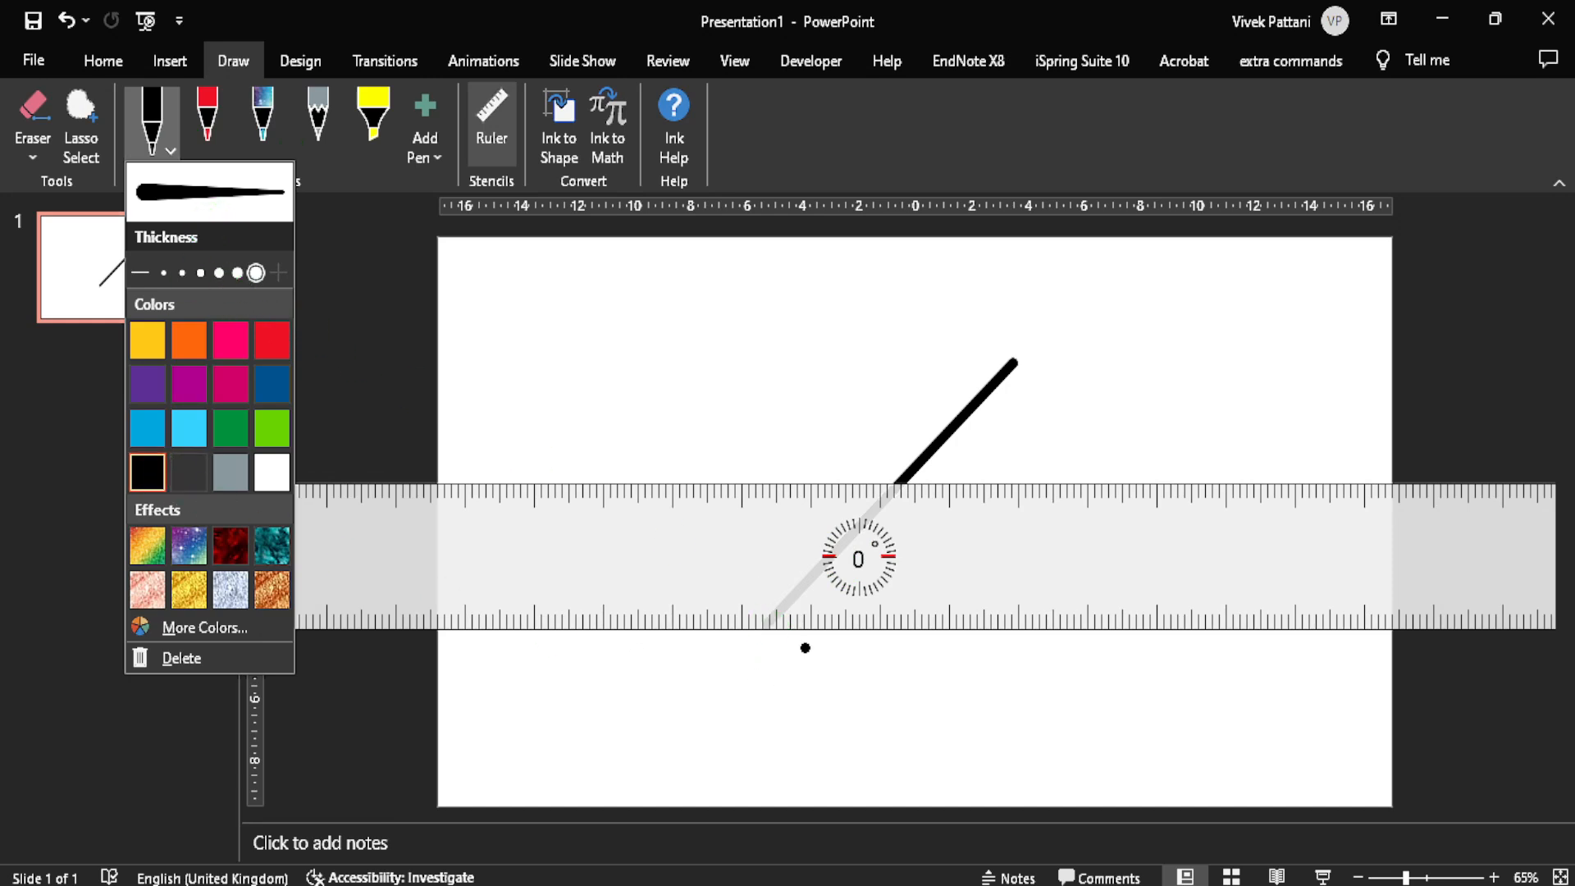
left_click_drag(762, 634, 1113, 615)
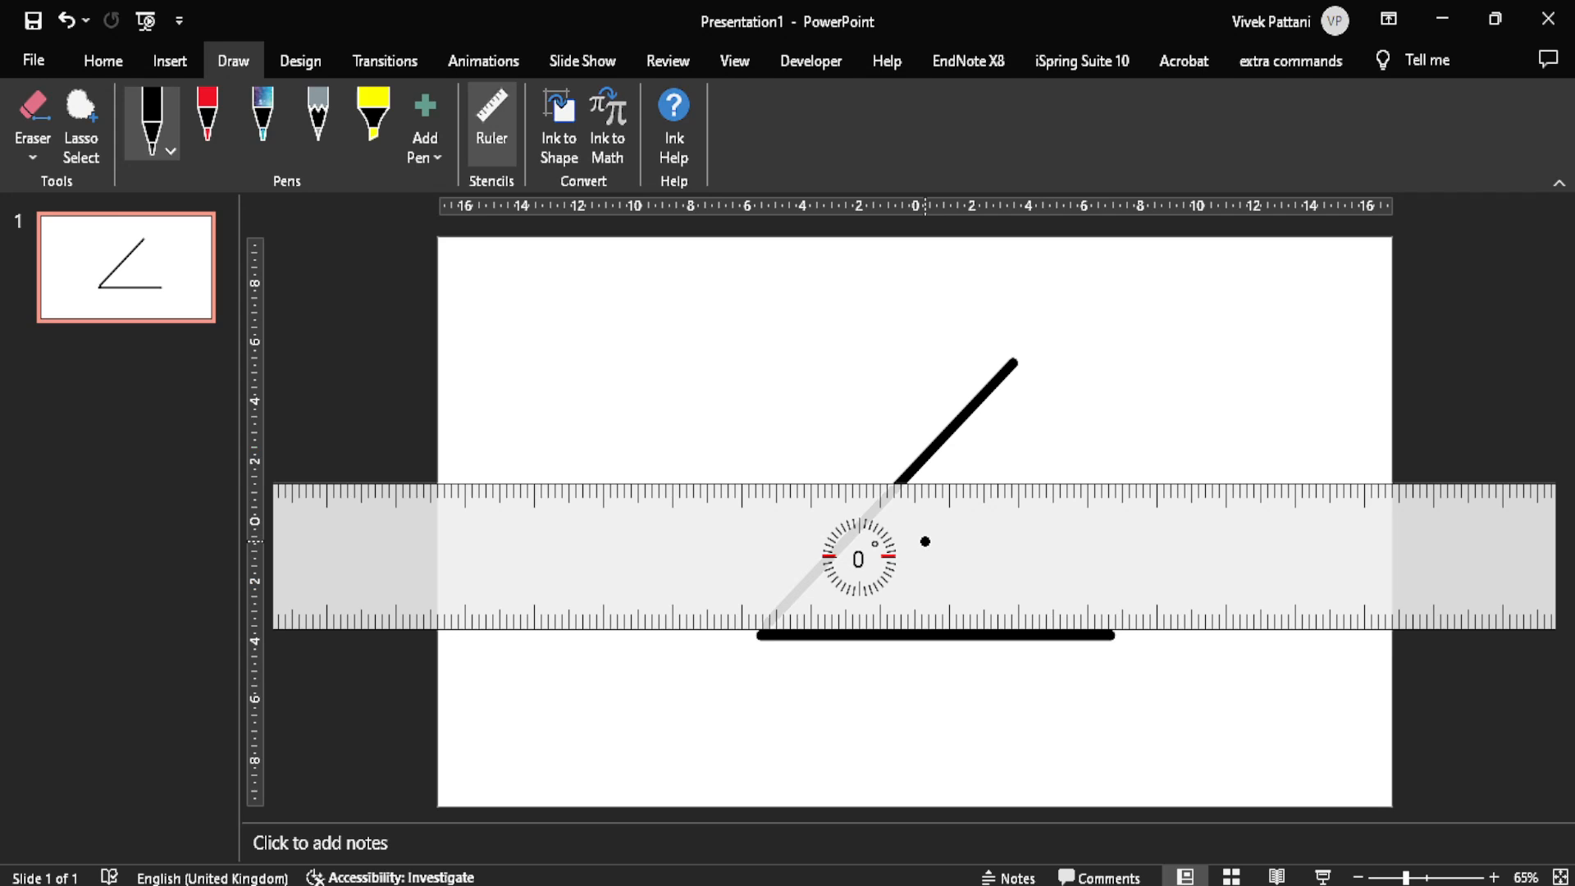
left_click(493, 119)
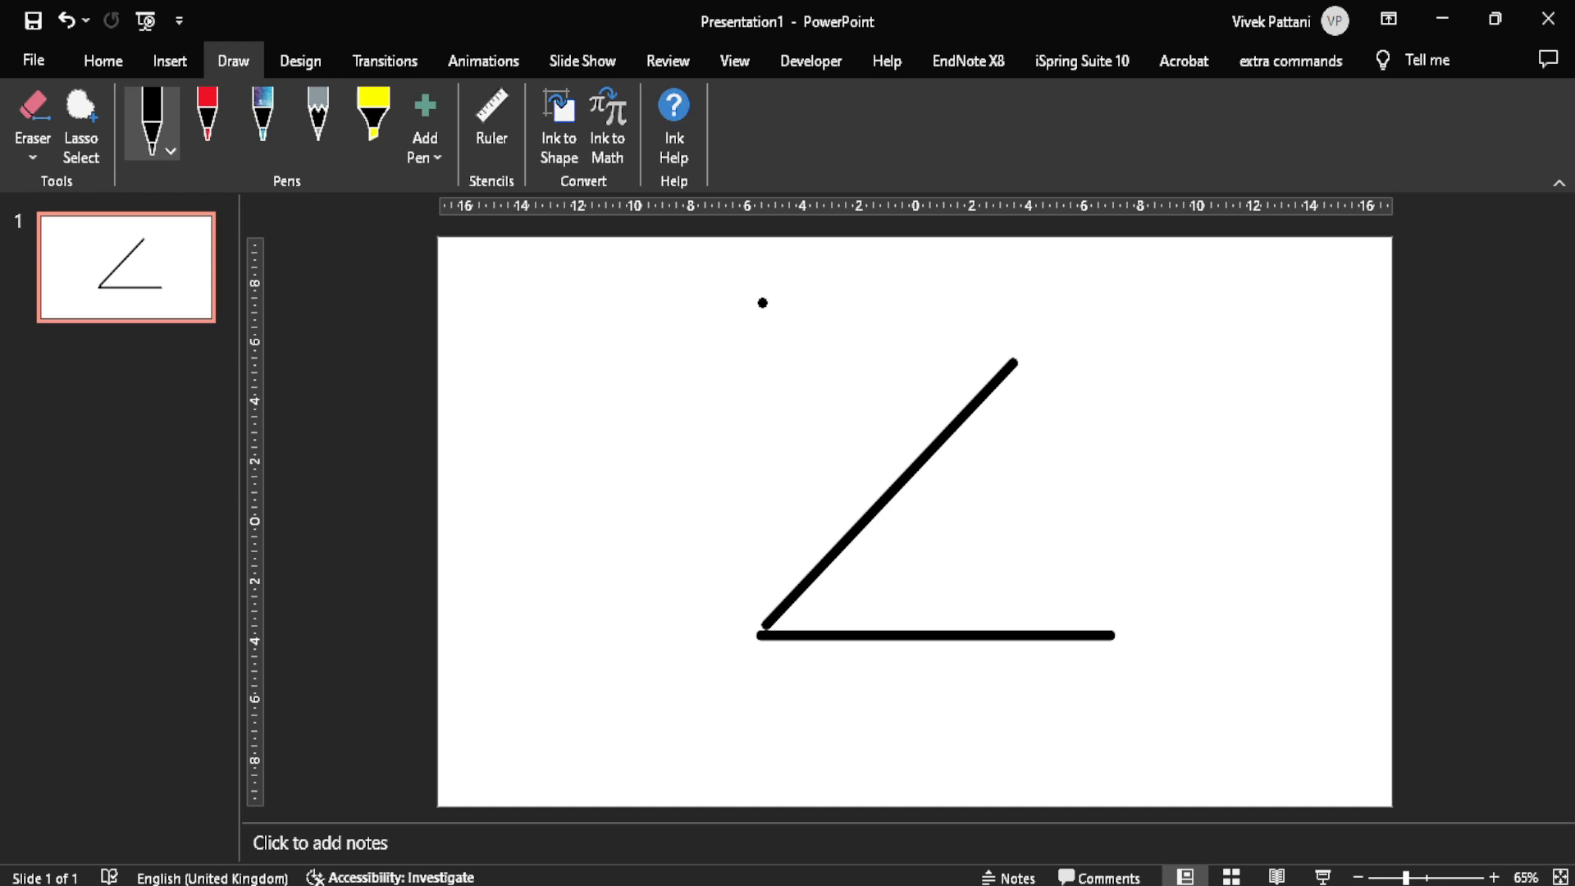
Step: Turn on Ink to Shape and draw a circle with the black pen to the left of the diagonal line
left_click(577, 140)
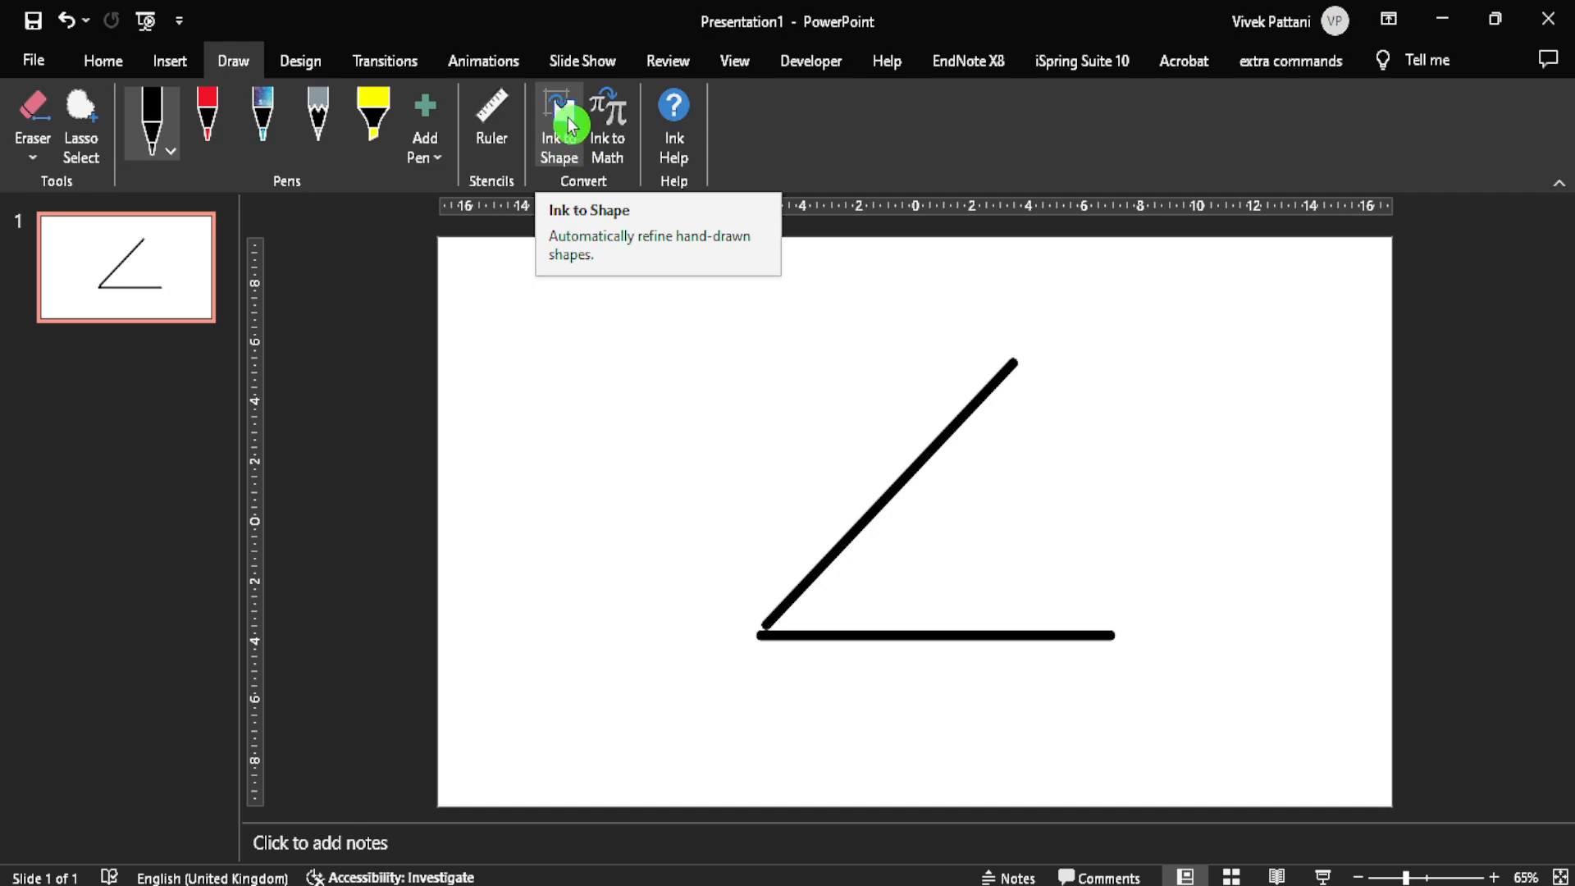
left_click(560, 127)
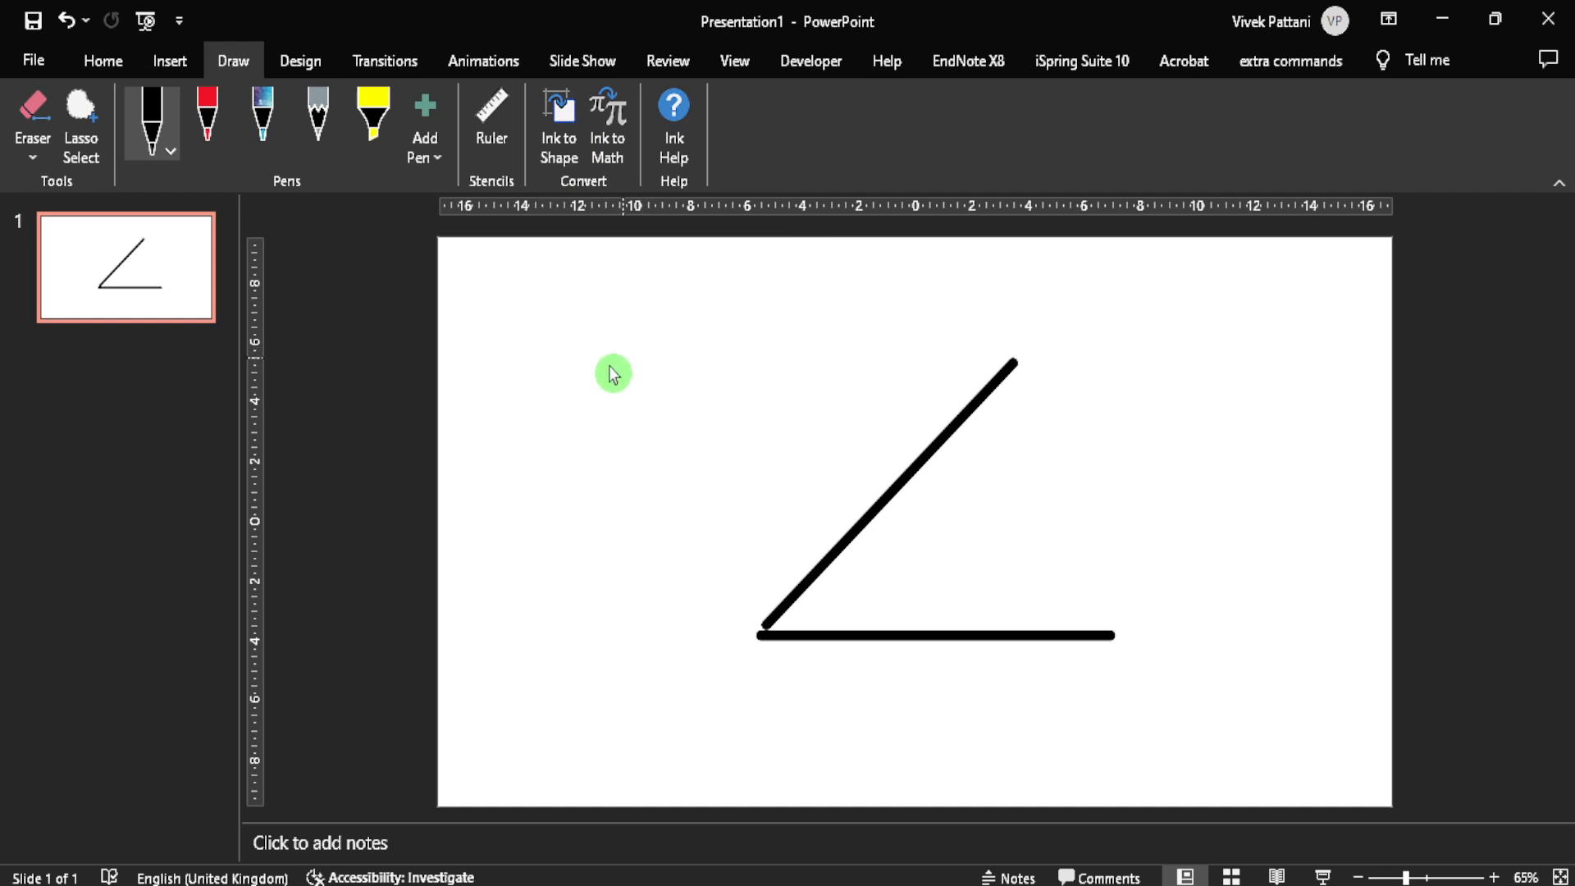
left_click(545, 124)
mouse_move(615, 348)
left_mouse_down()
mouse_move(566, 414)
mouse_move(733, 435)
mouse_move(629, 338)
left_mouse_up()
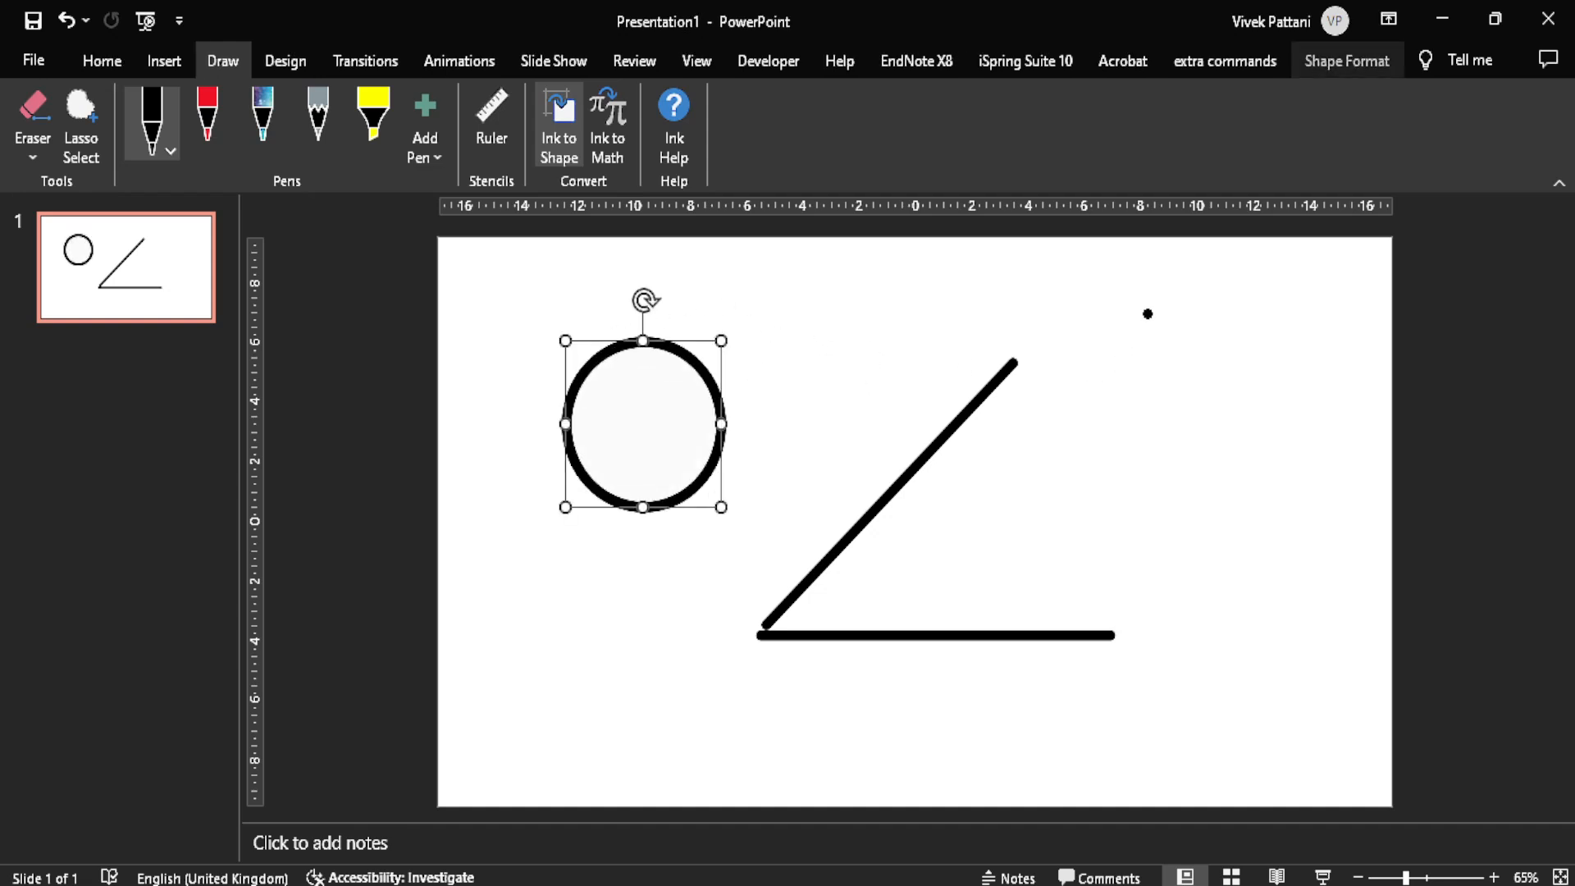
Step: With Ink to Shape on, draw four triangles around the two black lines and a five-pointed star between the lines
left_click_drag(1147, 314, 1067, 530)
mouse_move(1155, 310)
left_mouse_down()
mouse_move(1212, 519)
mouse_move(1095, 532)
left_mouse_up()
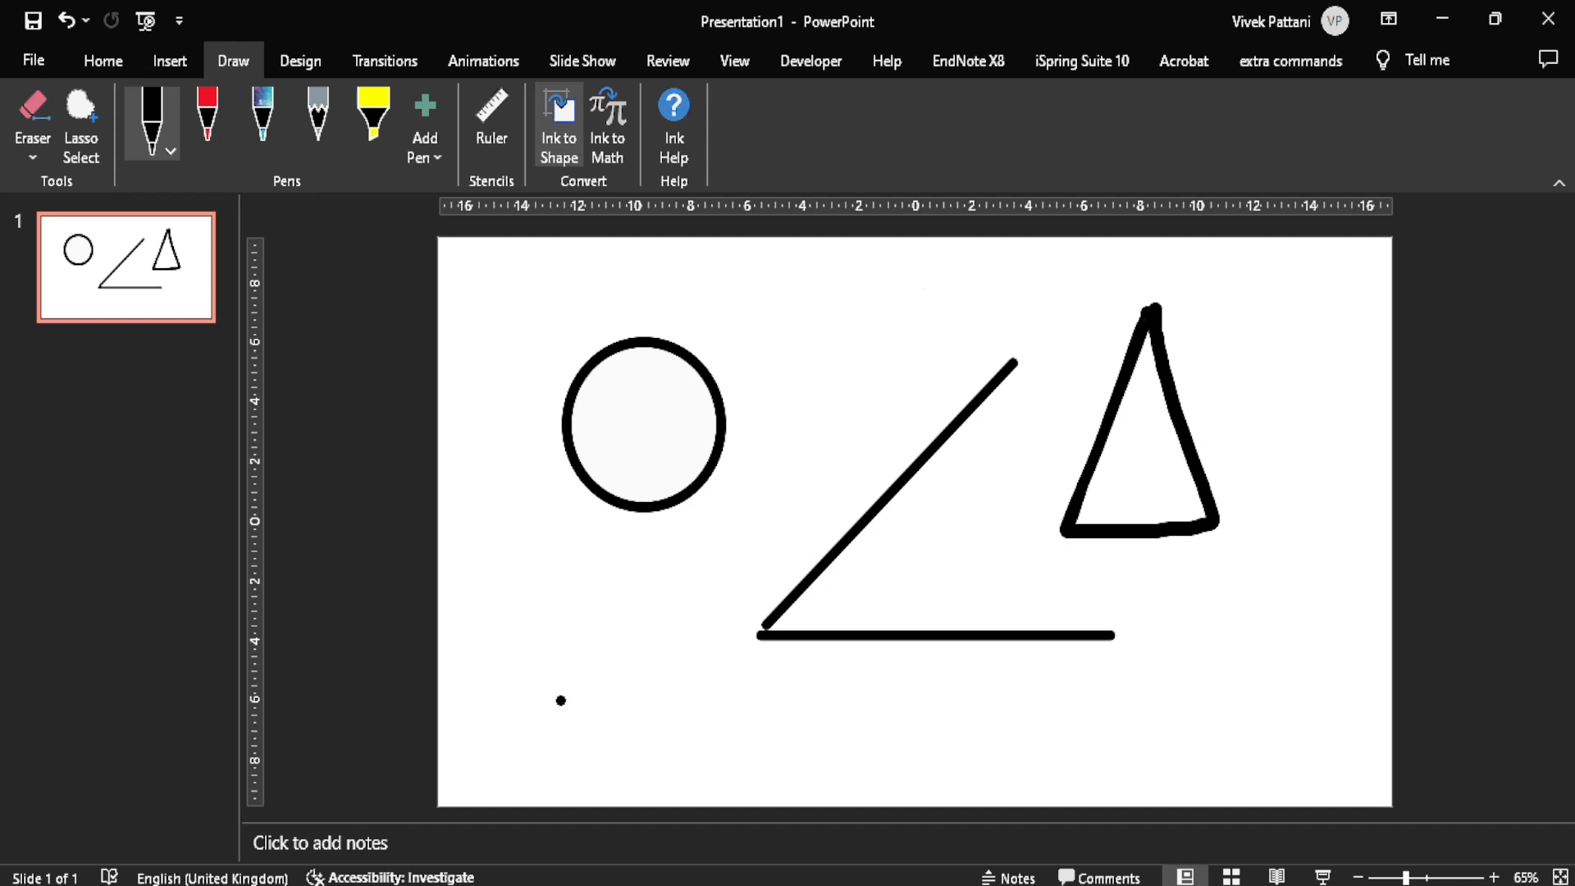
mouse_move(551, 707)
left_mouse_down()
mouse_move(658, 685)
mouse_move(551, 708)
left_mouse_up()
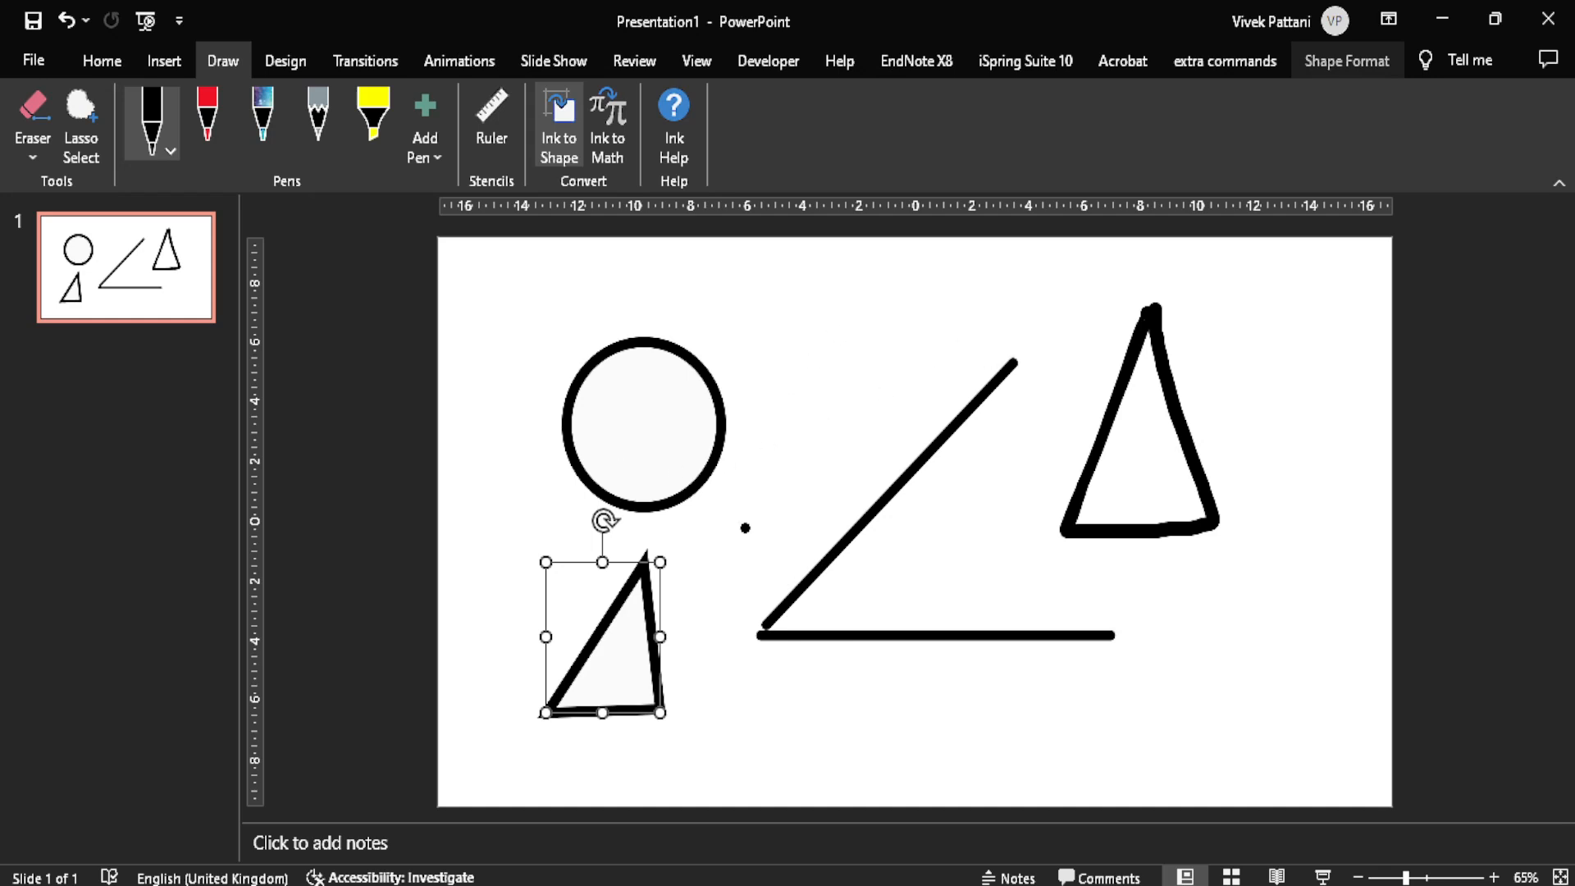
mouse_move(777, 409)
left_mouse_down()
mouse_move(853, 279)
mouse_move(863, 349)
left_mouse_up()
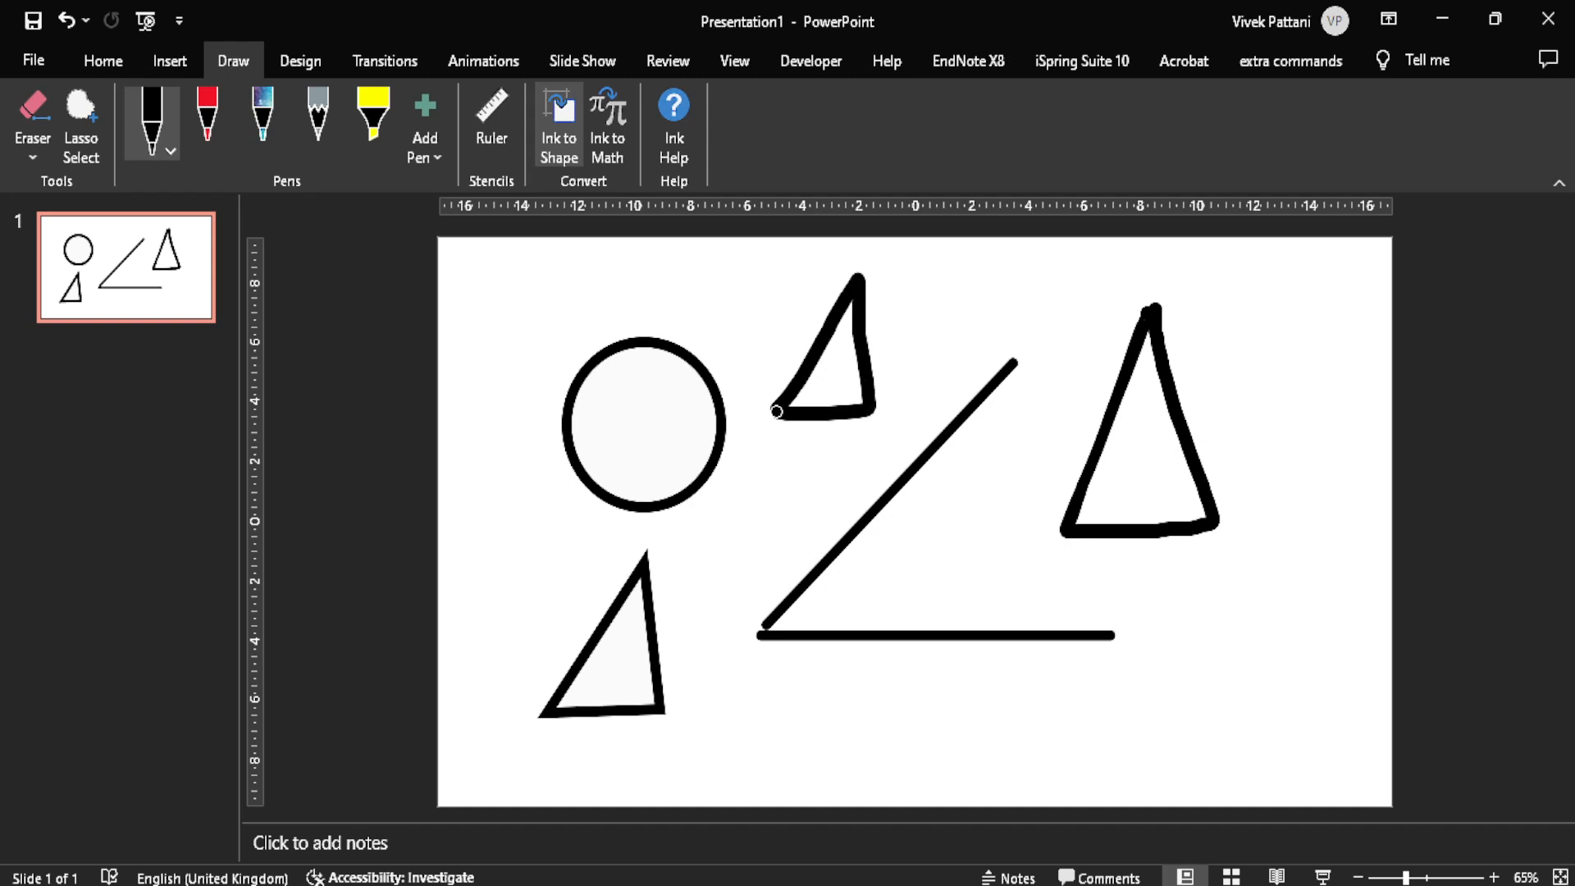
mouse_move(1308, 315)
left_mouse_down()
mouse_move(1298, 328)
mouse_move(1328, 378)
mouse_move(1223, 392)
left_mouse_up()
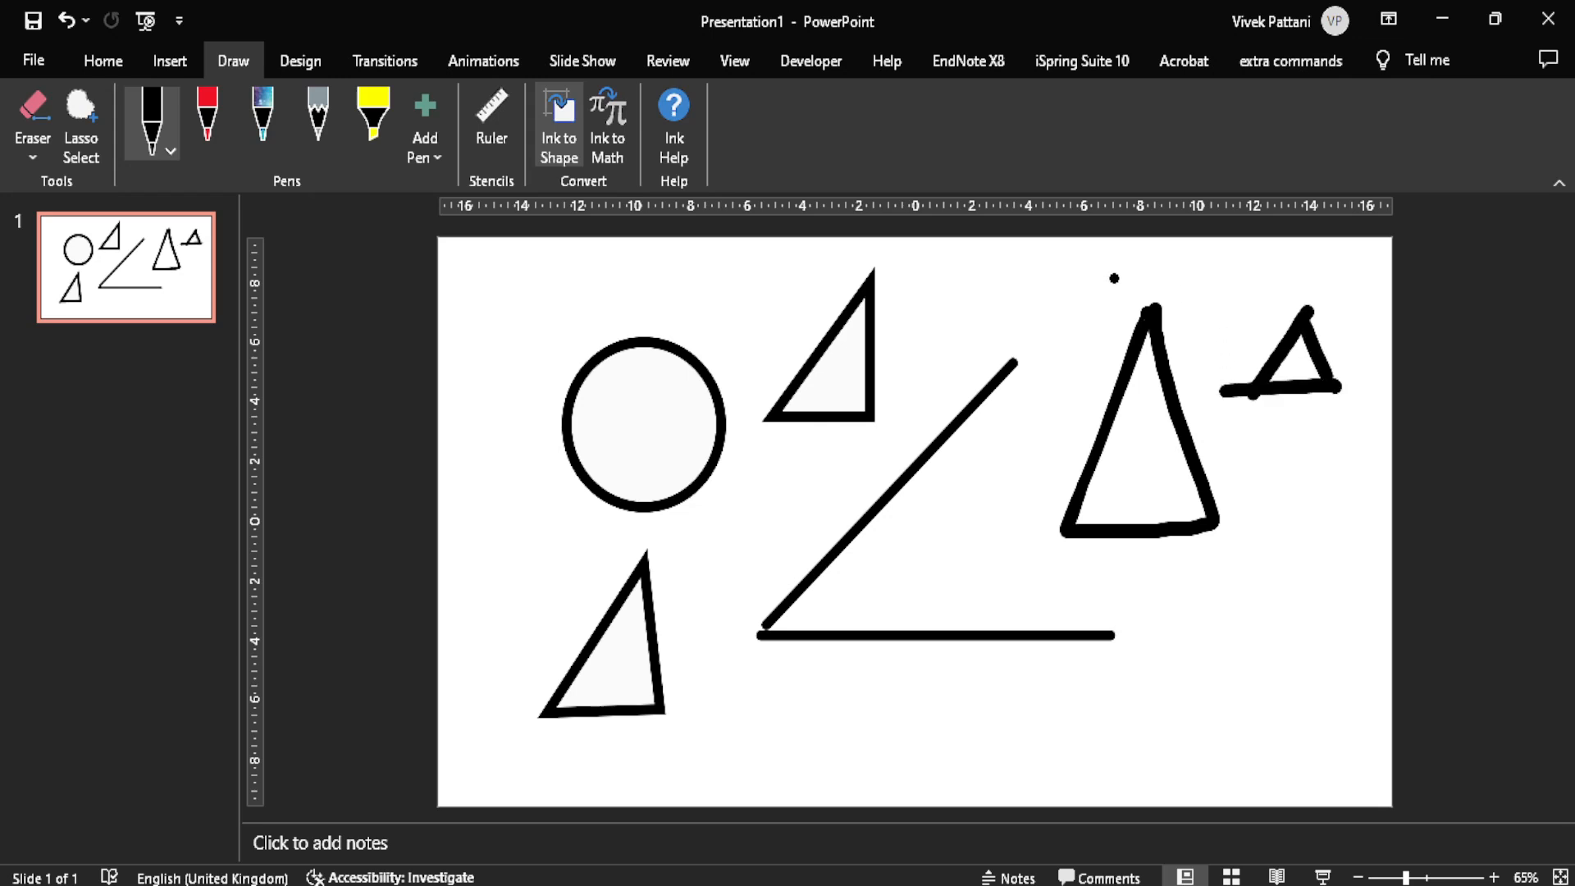
mouse_move(926, 599)
left_mouse_down()
mouse_move(1000, 566)
mouse_move(1009, 500)
left_mouse_up()
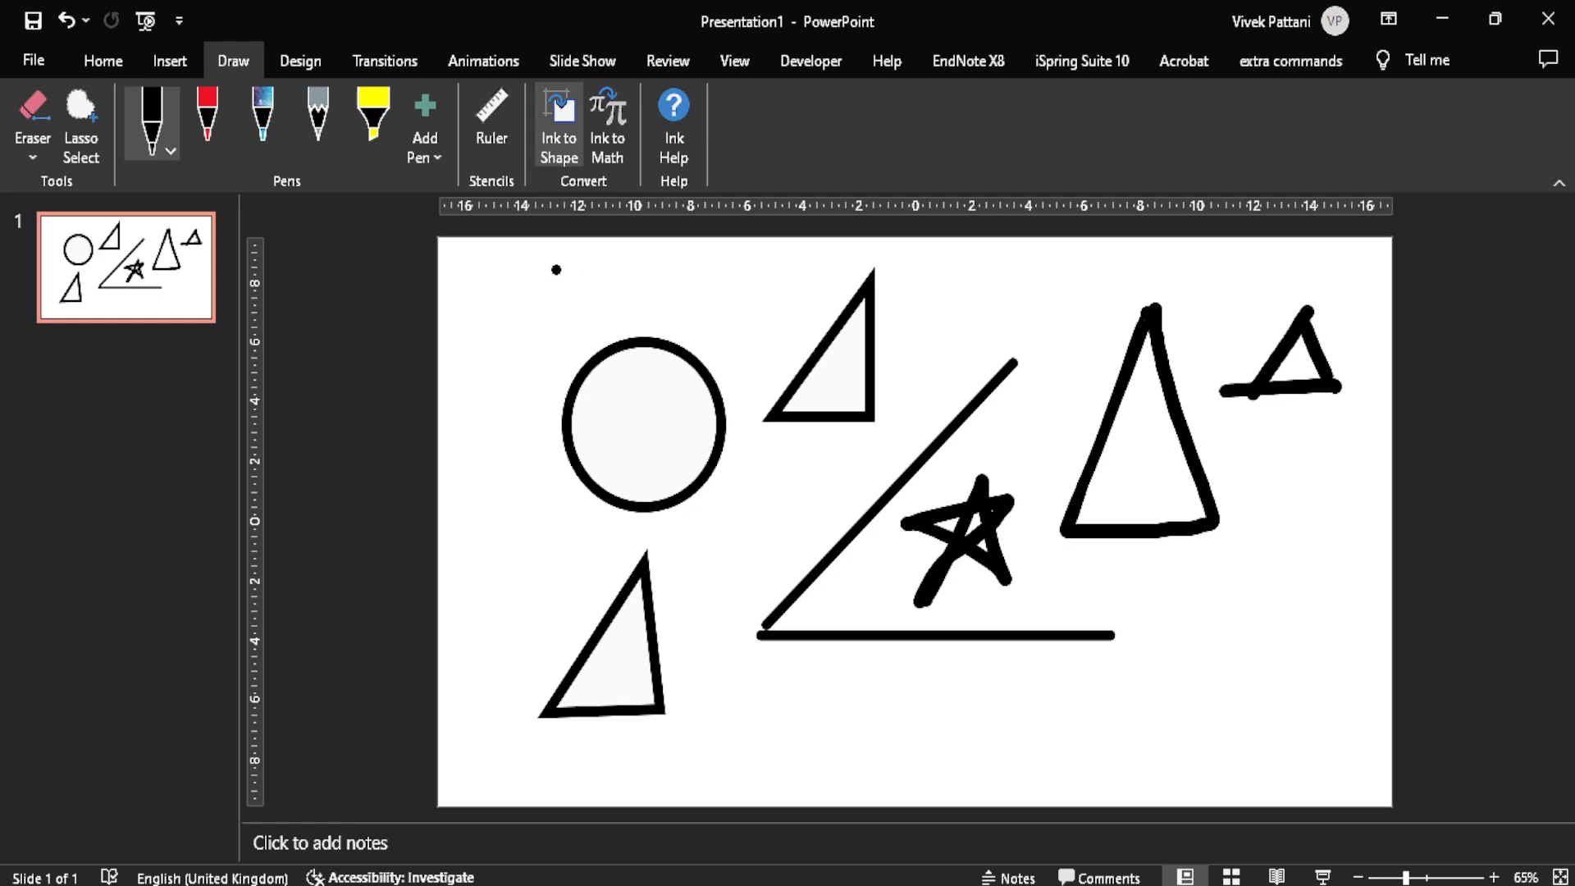
Step: Erase the diagonal line, the large triangle, one side of the small triangle and most of the star with the Segment Eraser
left_click(33, 111)
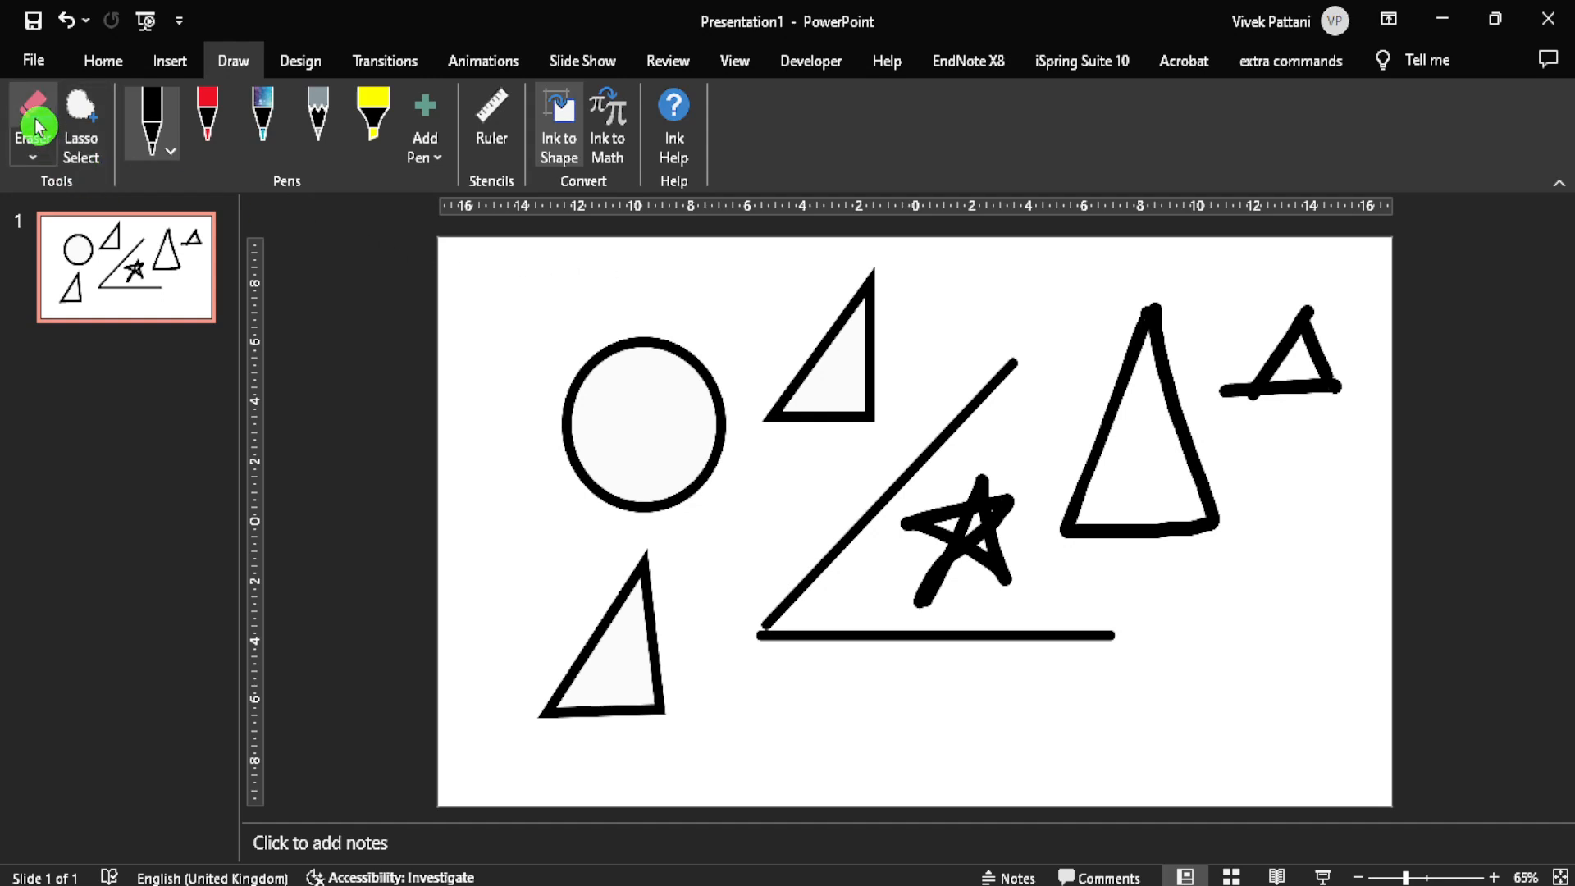
left_click_drag(738, 373, 1255, 379)
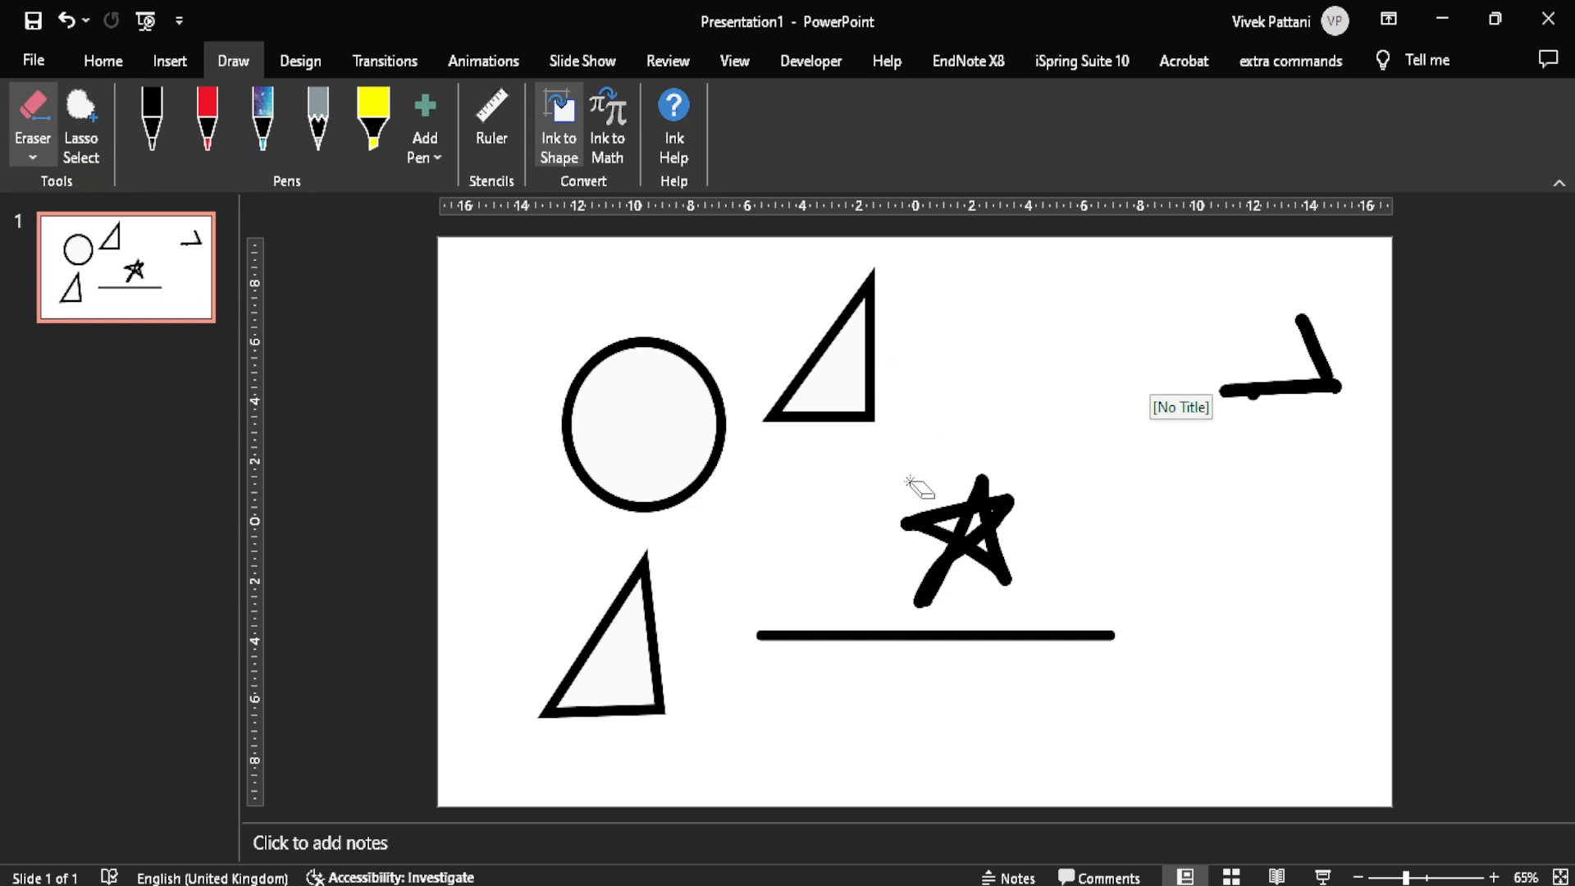
mouse_move(972, 517)
left_mouse_down()
mouse_move(1021, 505)
mouse_move(943, 545)
left_mouse_up()
Step: Try to erase the converted triangle and circle shapes with the Stroke Eraser and the Segment Eraser
left_click(33, 160)
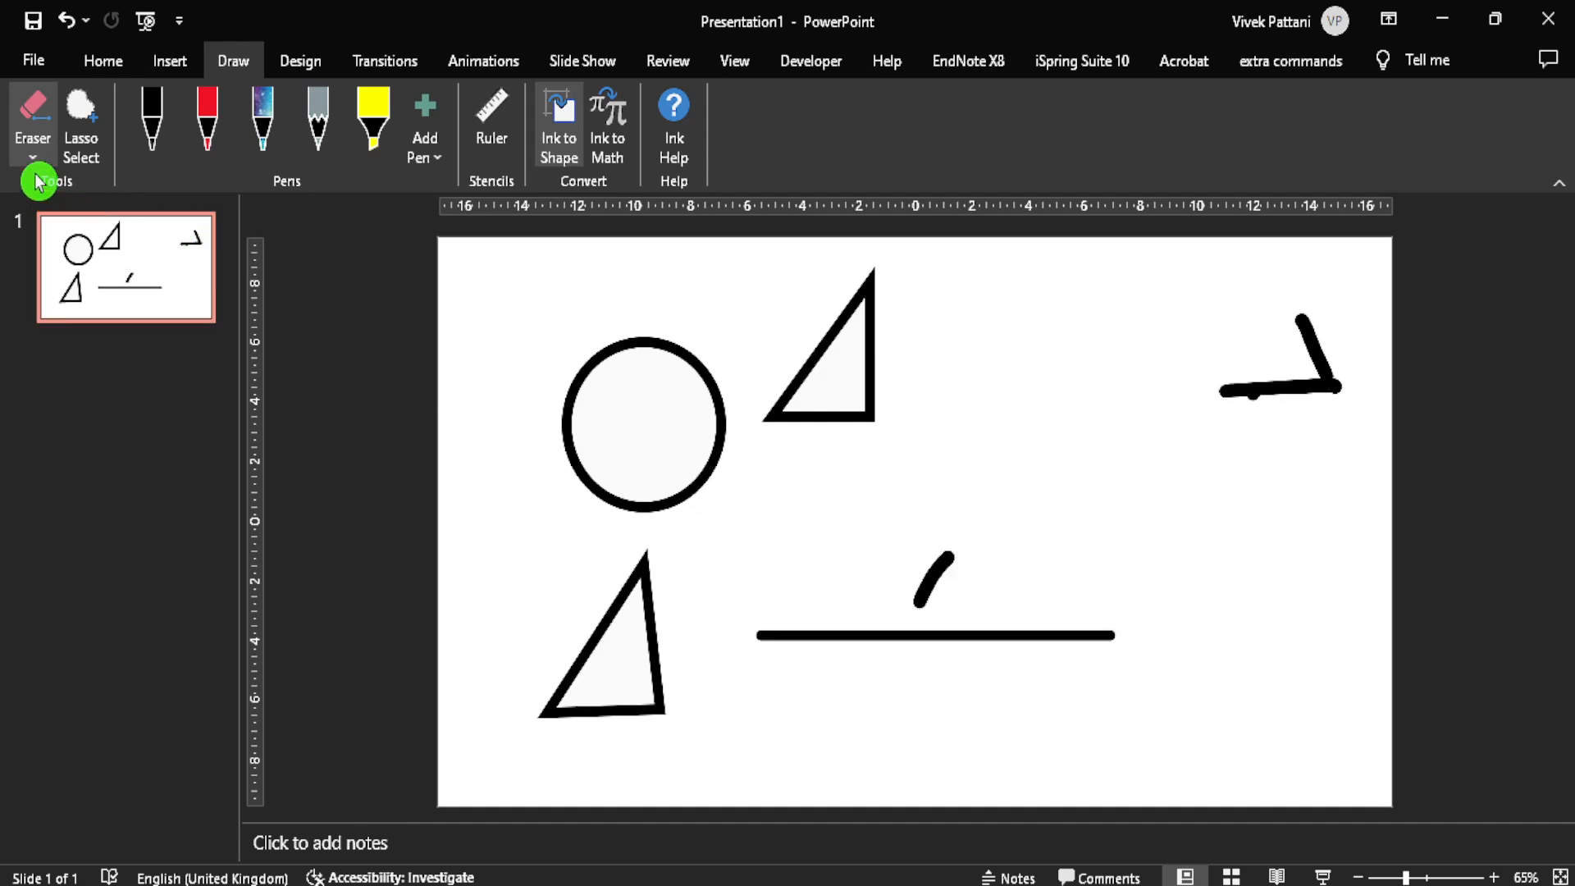
left_click(113, 206)
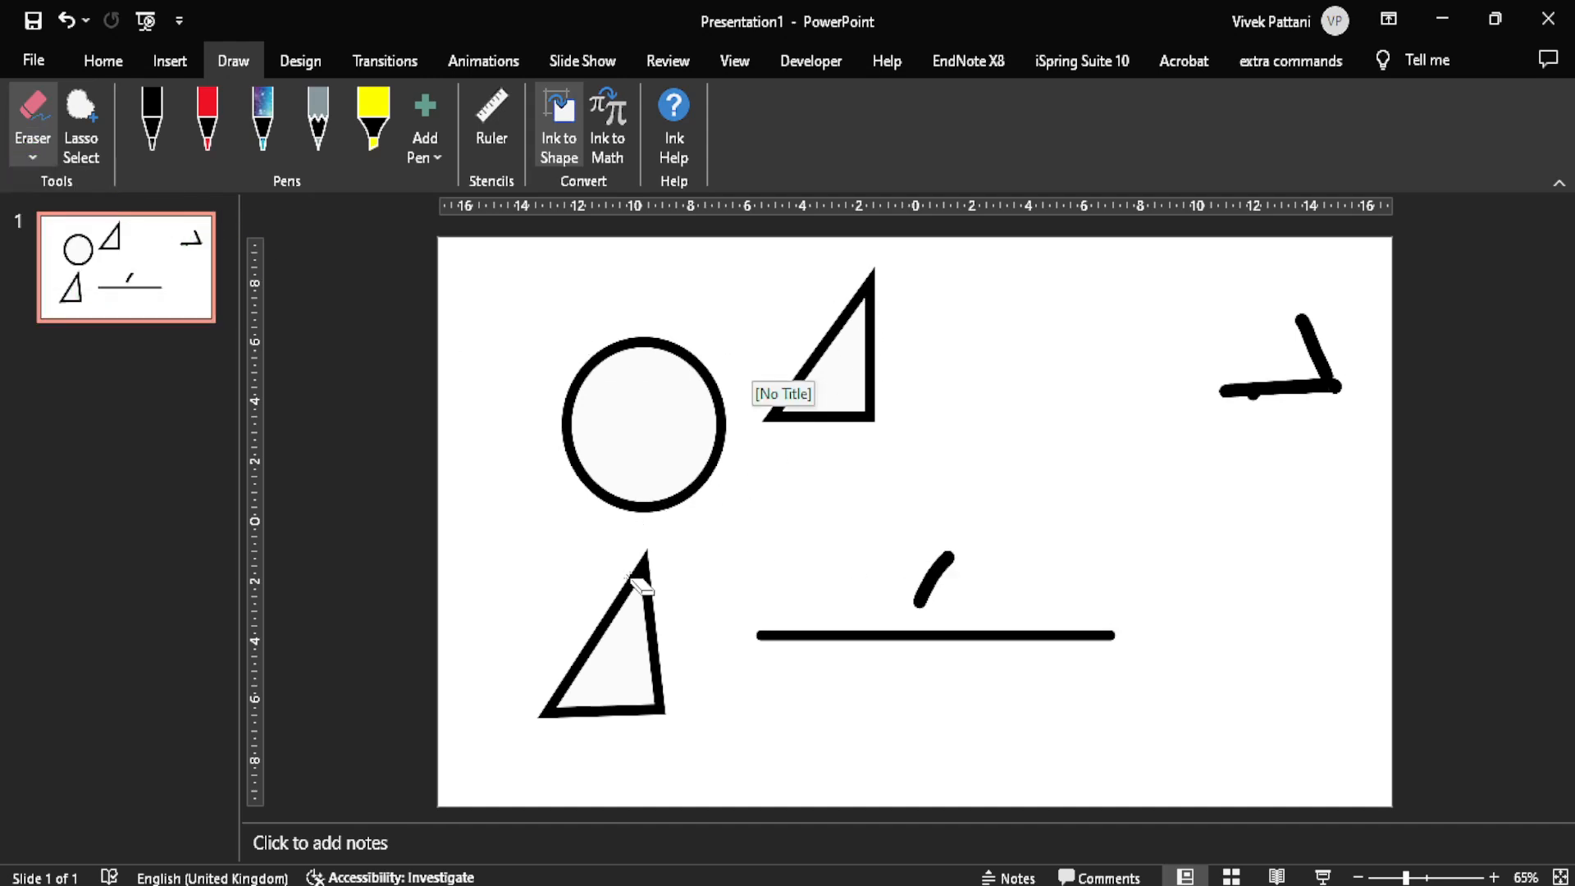
left_click(29, 154)
left_click(32, 158)
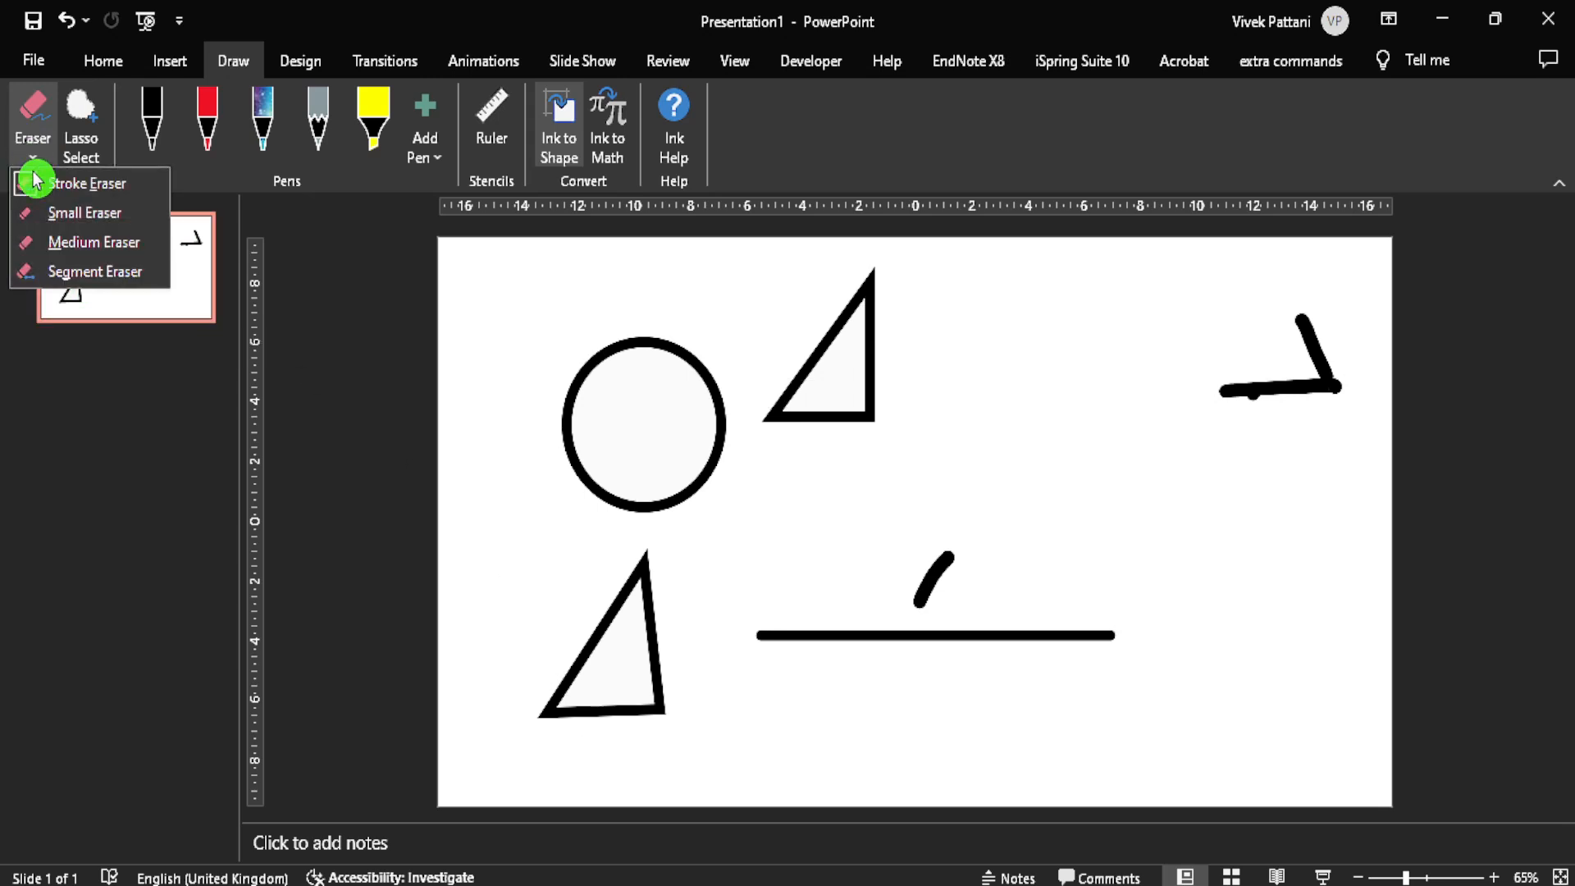
left_click(82, 268)
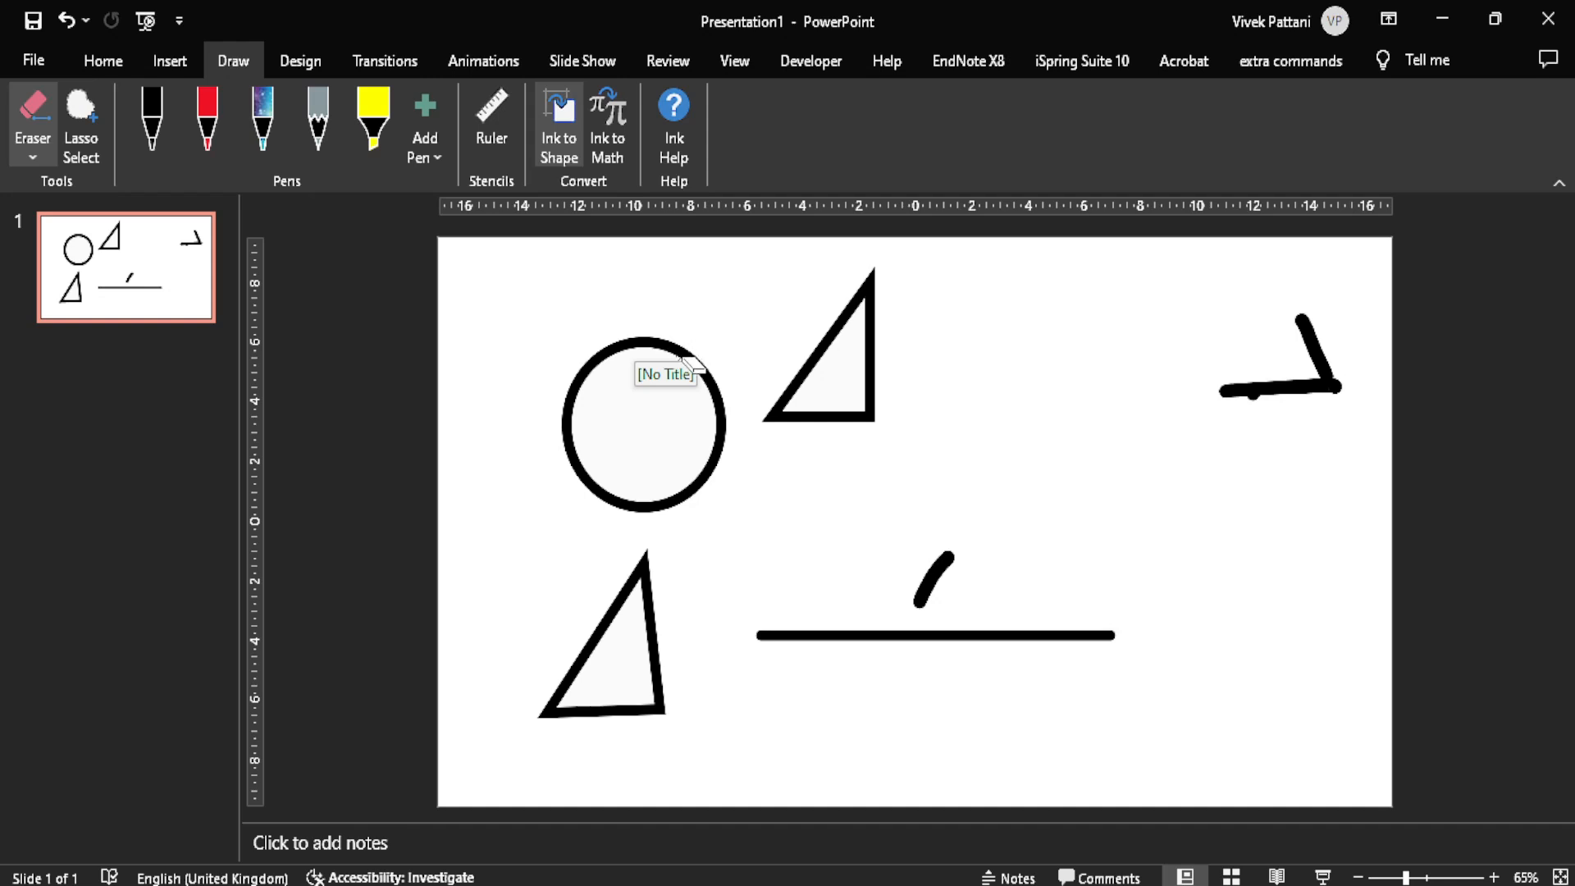
Step: Open the Ink to Math input control, handwrite πr² in its writing area and clear the handwriting
key("Escape")
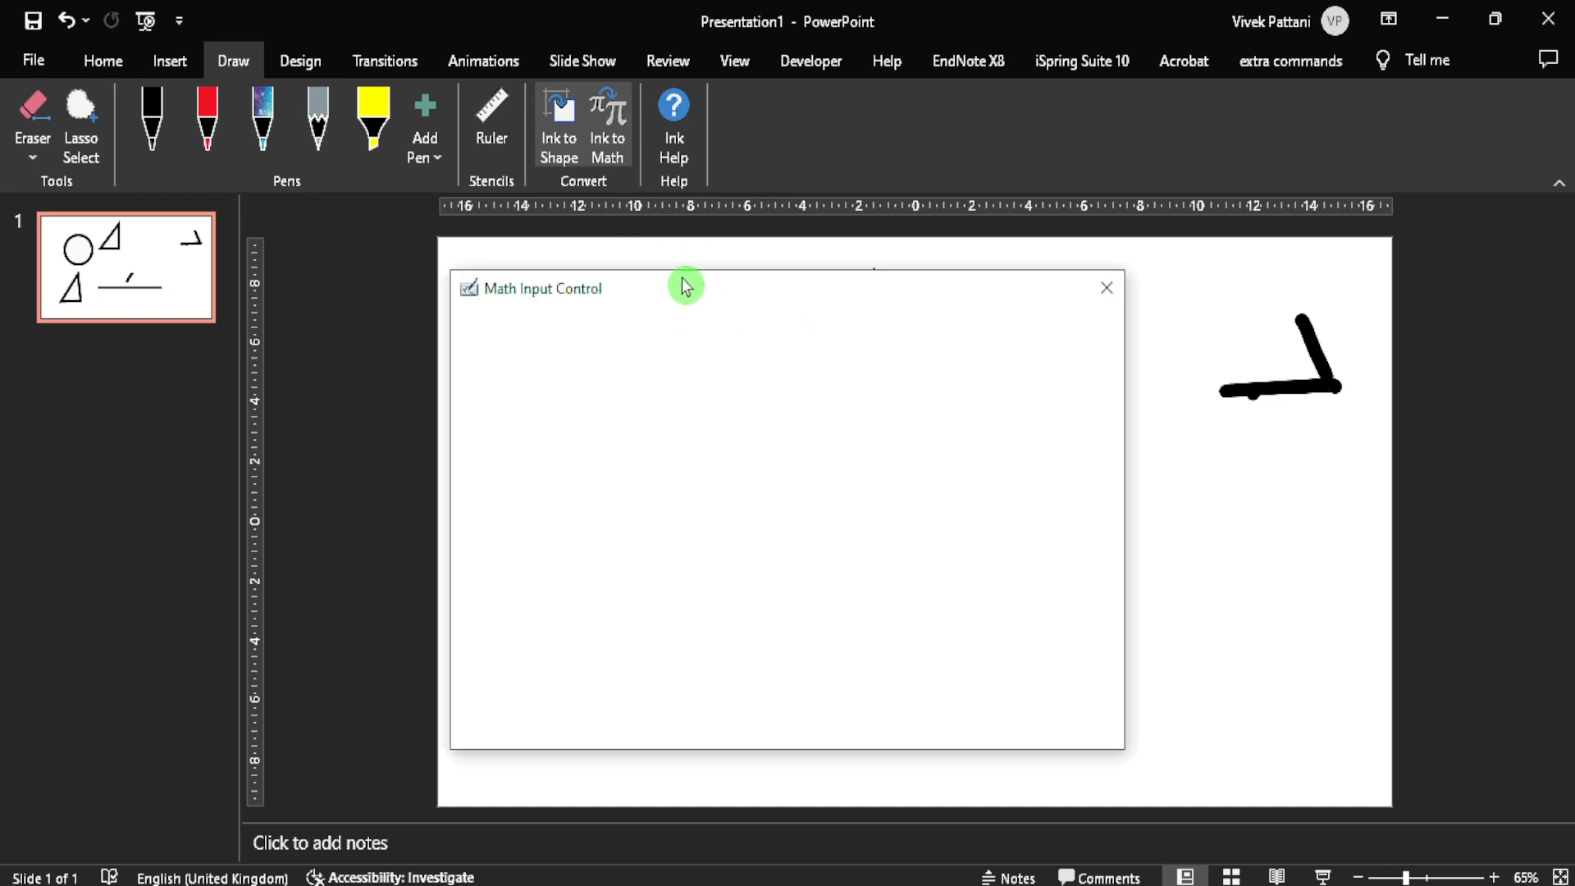
left_click_drag(713, 292, 731, 274)
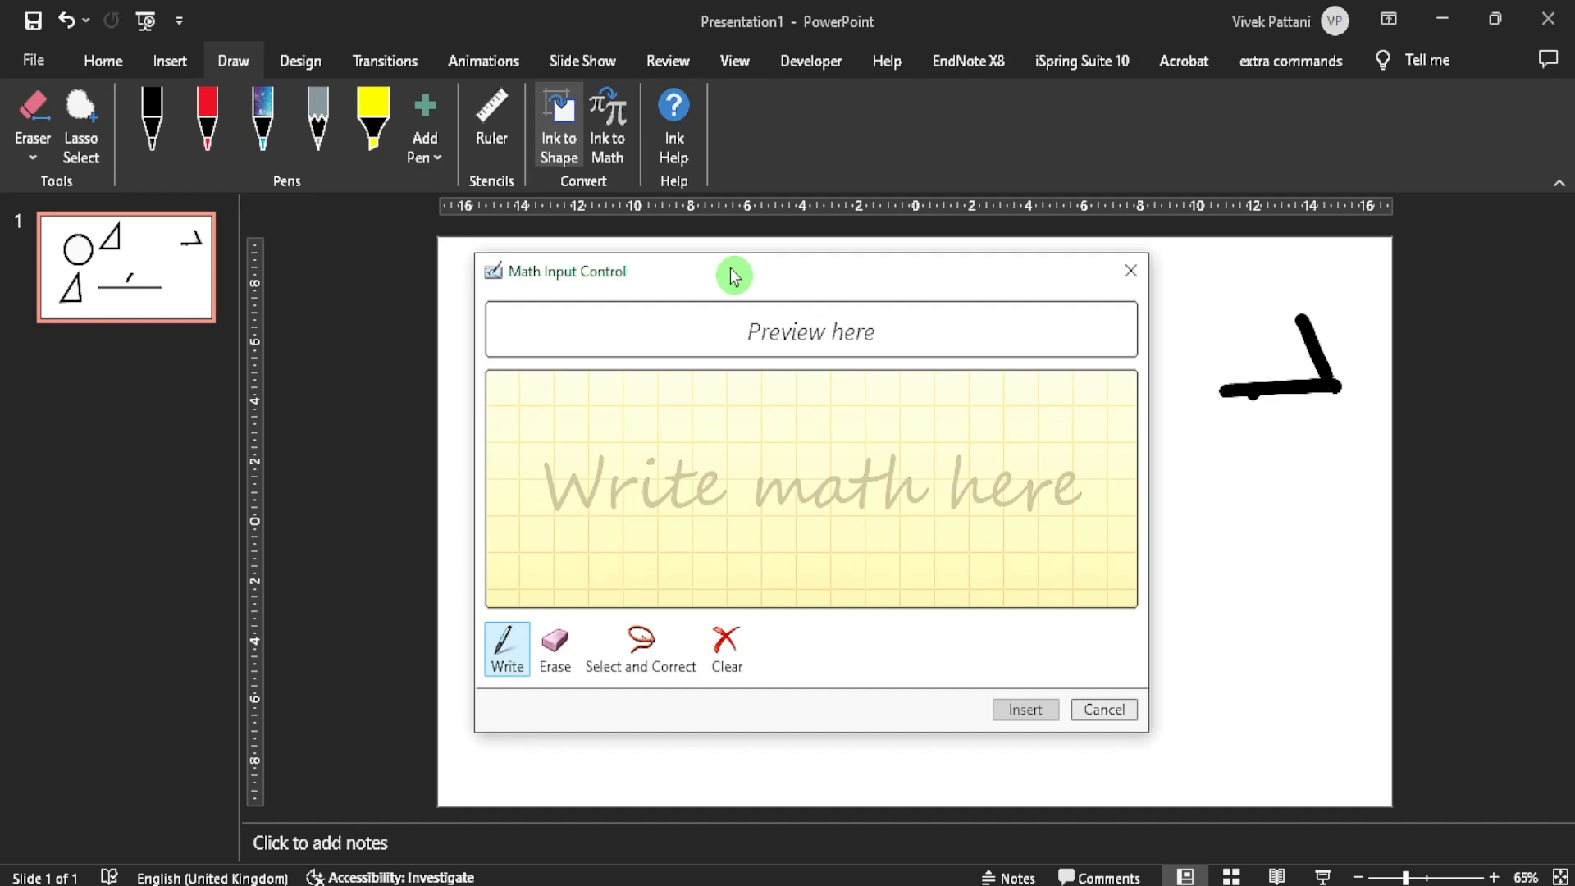
left_click_drag(525, 478, 688, 475)
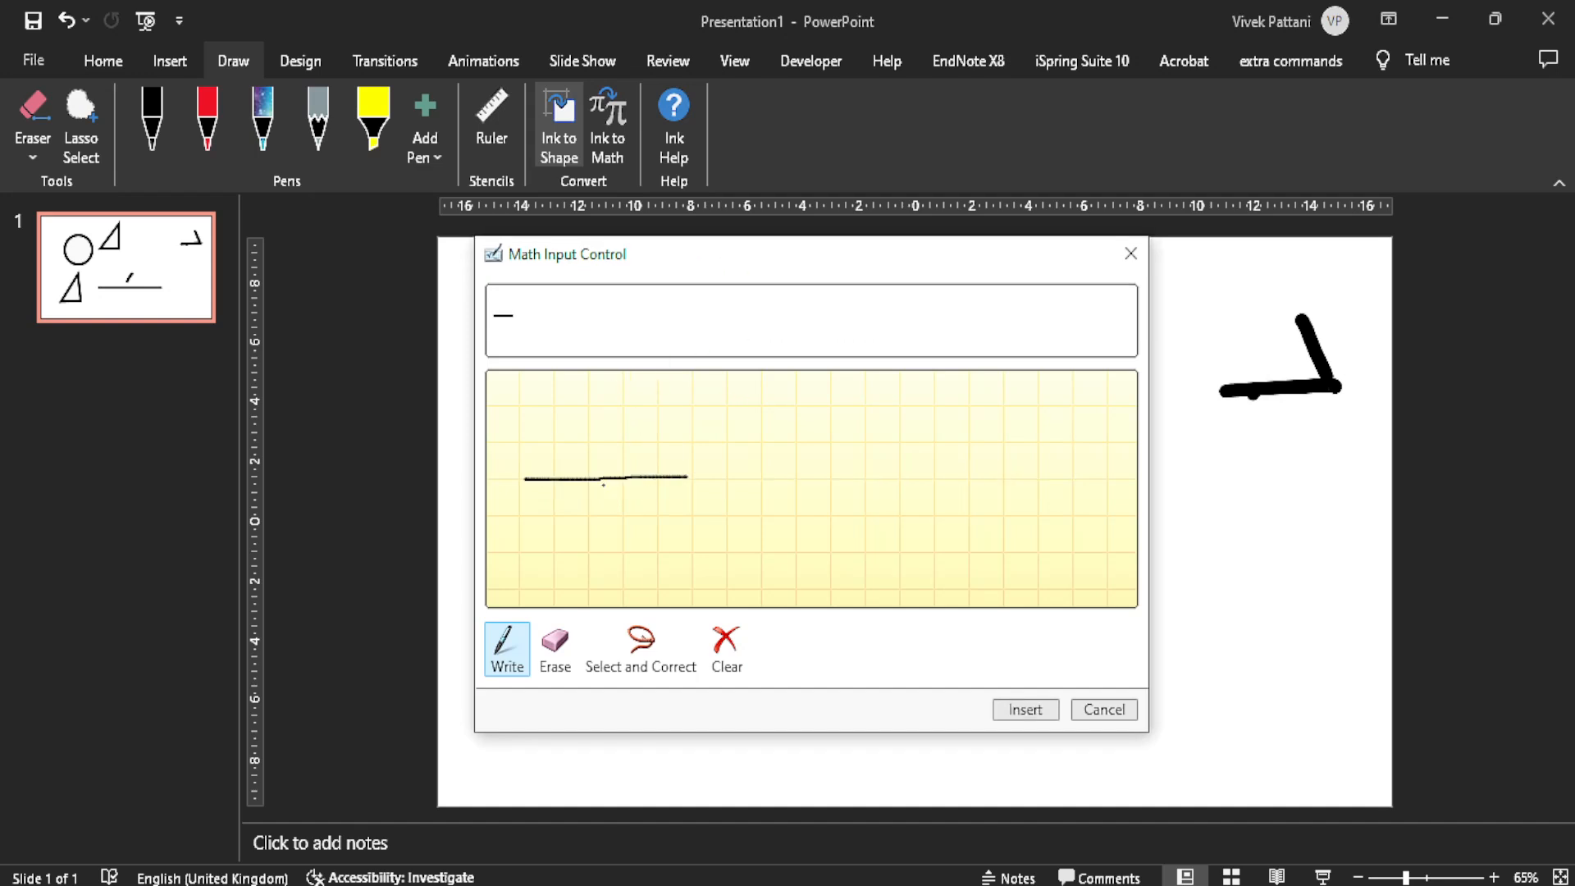
left_click_drag(586, 479, 578, 563)
mouse_move(639, 467)
left_mouse_down()
mouse_move(626, 566)
mouse_move(703, 525)
mouse_move(789, 554)
left_mouse_up()
left_click_drag(780, 482, 778, 518)
left_click_drag(771, 519, 885, 509)
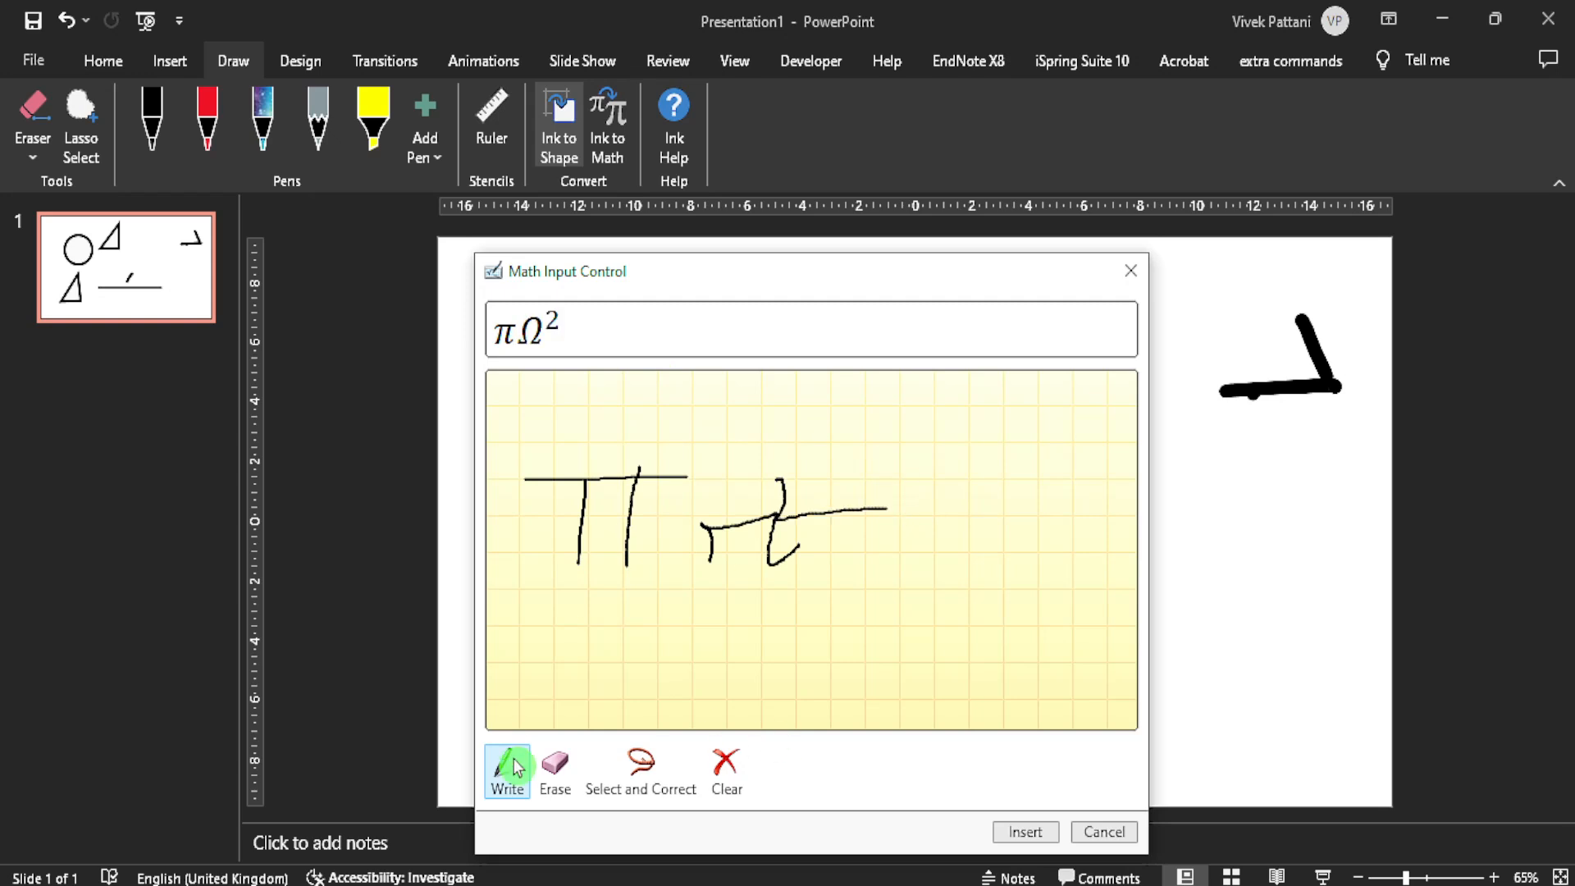
left_click(554, 767)
left_click(725, 768)
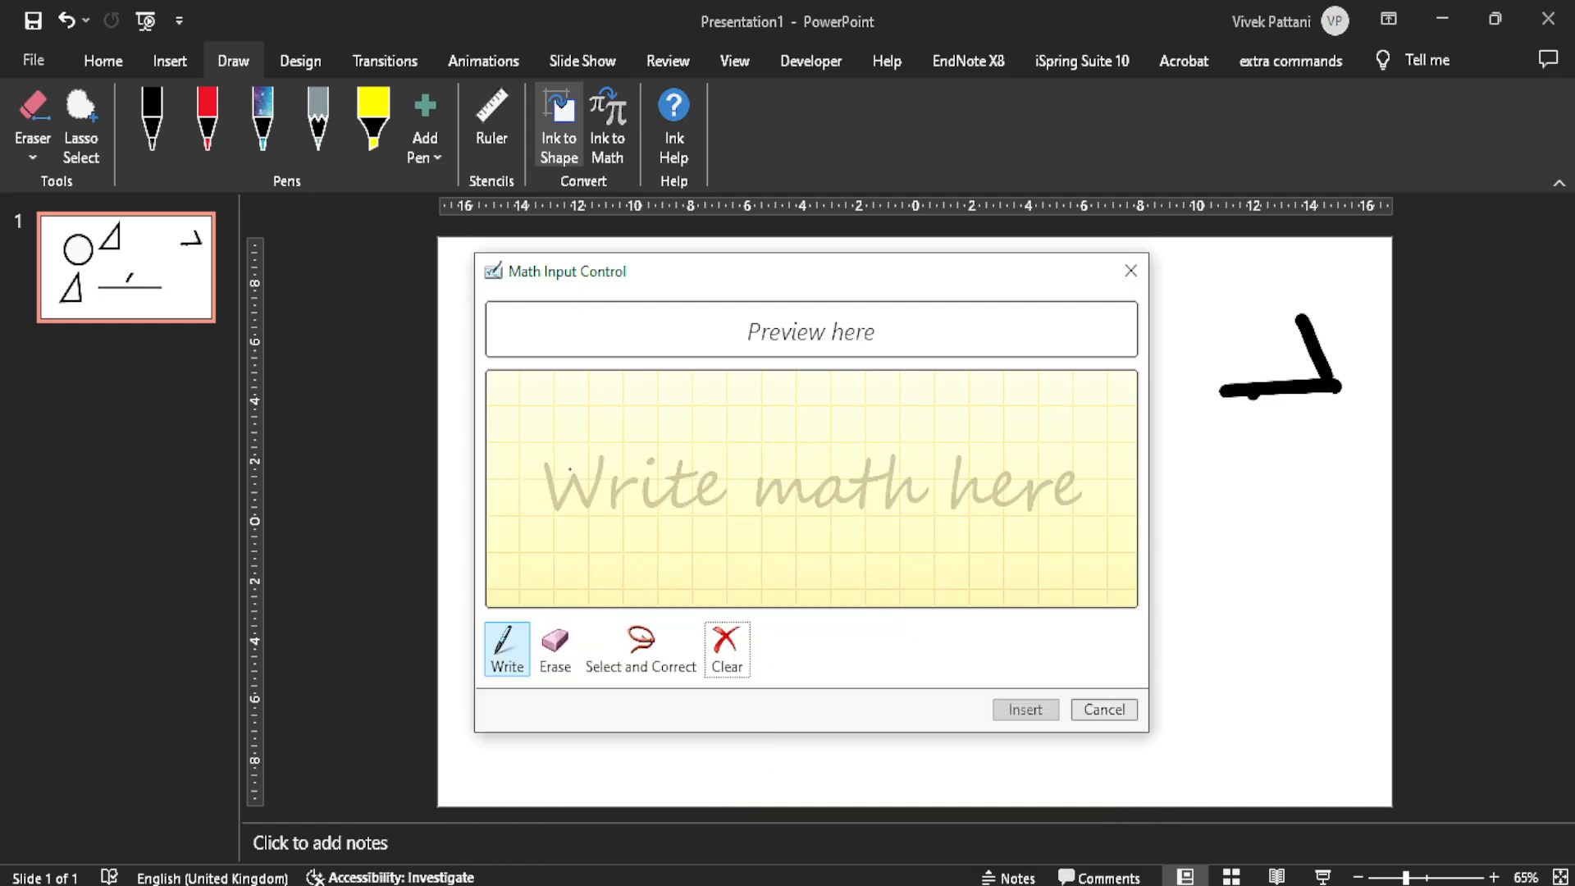
Step: Try handwriting π followed by r² once more in the math writing area, and clear the handwriting
mouse_move(566, 463)
left_mouse_down()
mouse_move(697, 470)
mouse_move(606, 554)
left_mouse_up()
left_click_drag(658, 465, 653, 592)
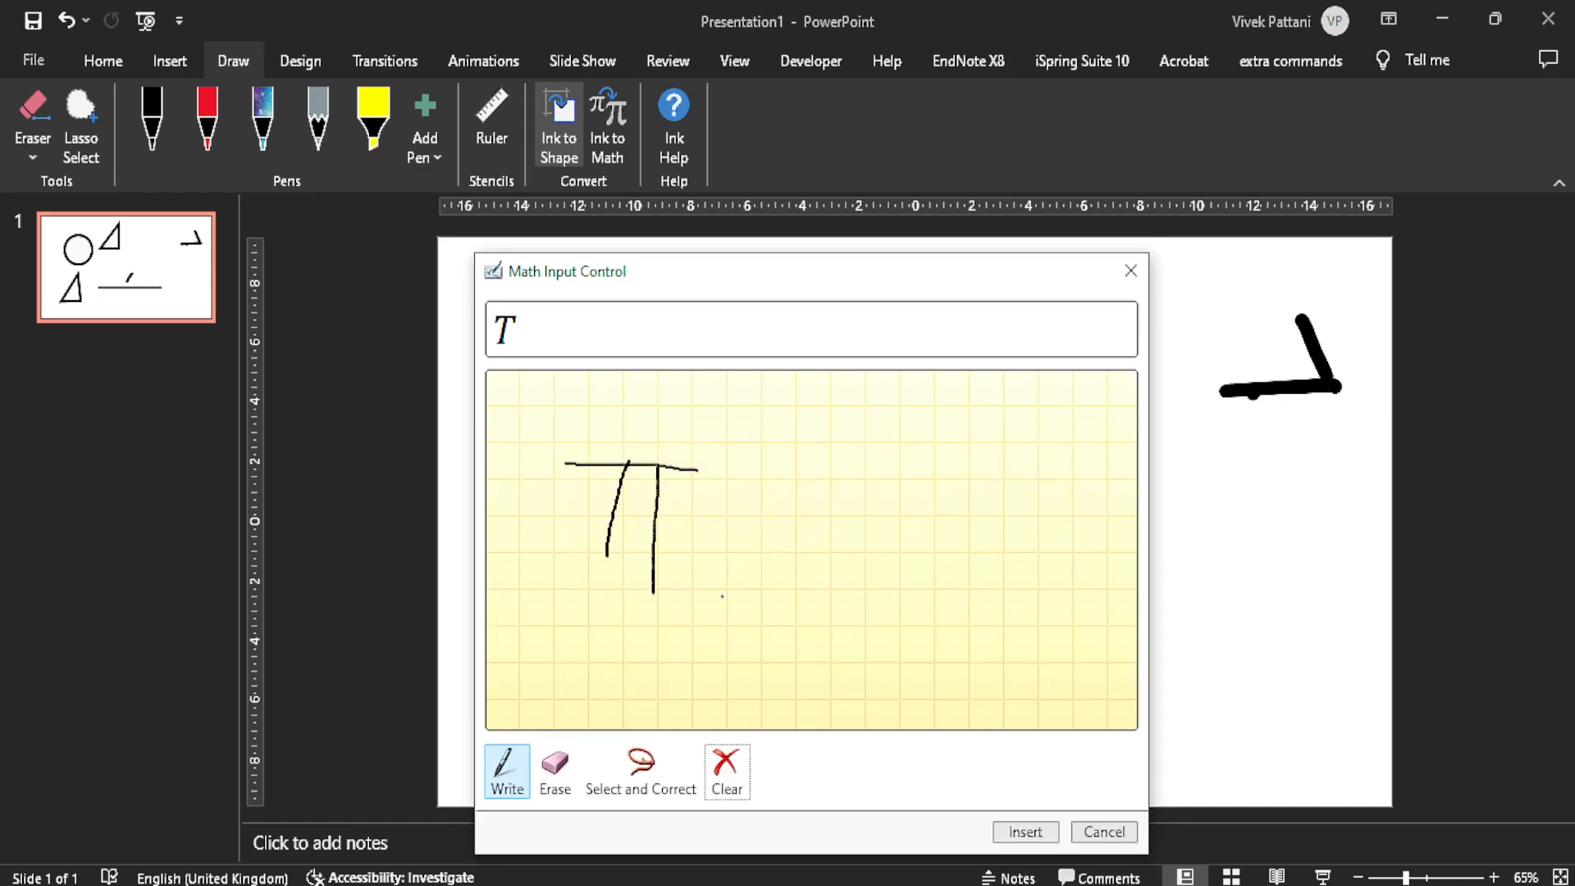
mouse_move(797, 504)
left_mouse_down()
mouse_move(742, 599)
mouse_move(853, 597)
mouse_move(925, 558)
left_mouse_up()
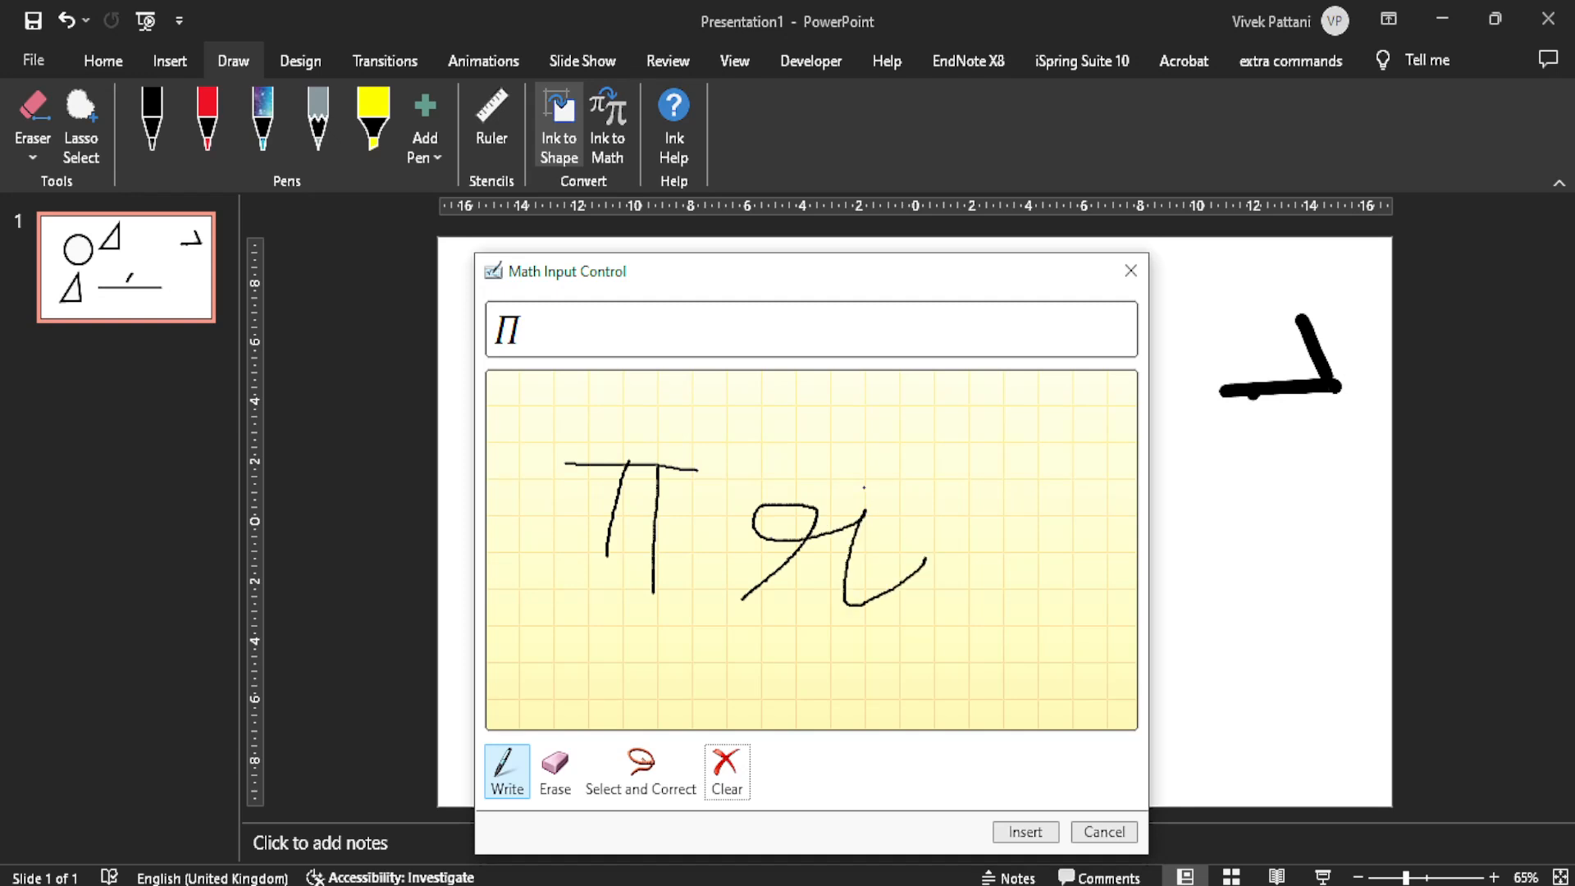
left_click_drag(859, 472, 966, 487)
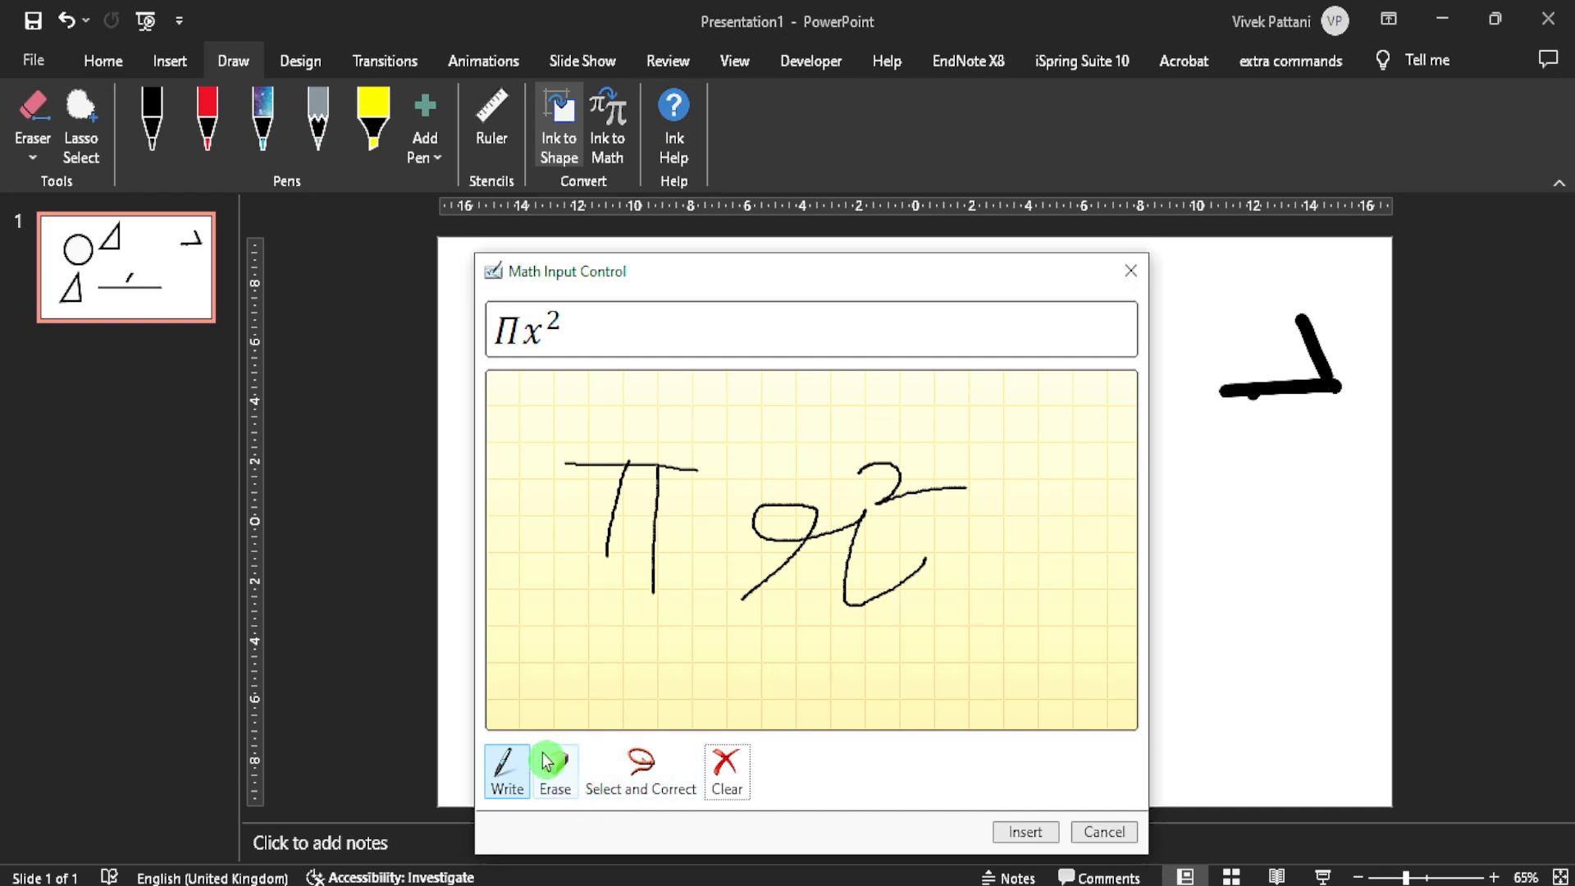
left_click(725, 767)
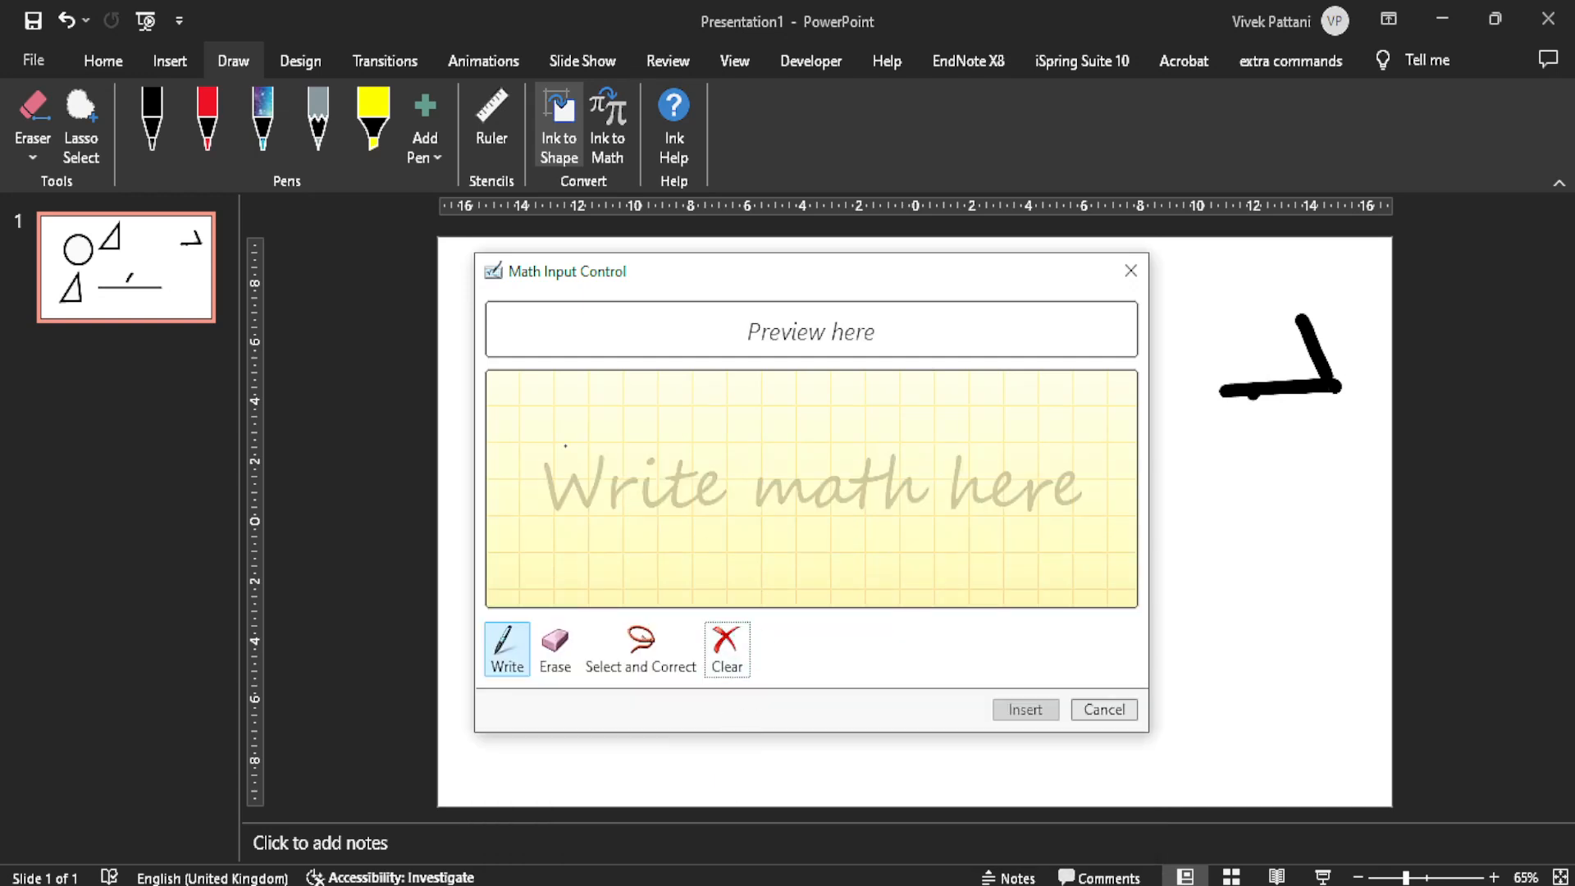
Step: Handwrite an equals sign and the fraction mgxL over x with Σx beneath it in the math writing area, and clear everything
left_click_drag(523, 467, 629, 473)
mouse_move(529, 498)
left_mouse_down()
mouse_move(679, 506)
mouse_move(792, 433)
mouse_move(828, 455)
mouse_move(854, 447)
mouse_move(850, 495)
mouse_move(906, 427)
mouse_move(965, 474)
mouse_move(907, 481)
left_mouse_up()
left_click_drag(976, 400, 1052, 451)
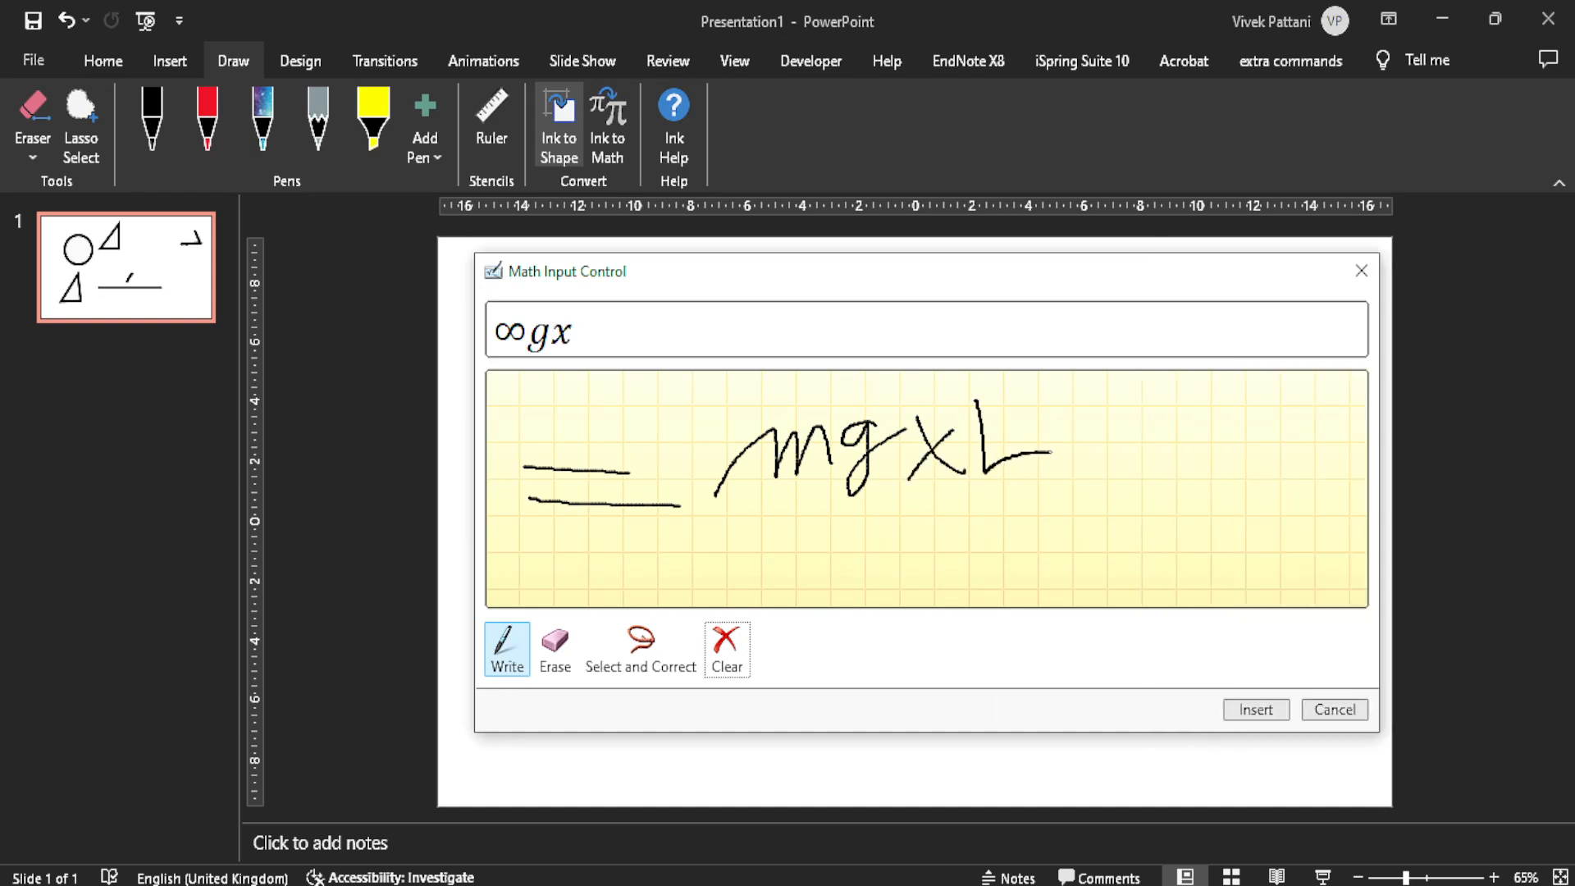
left_click_drag(712, 506, 1176, 495)
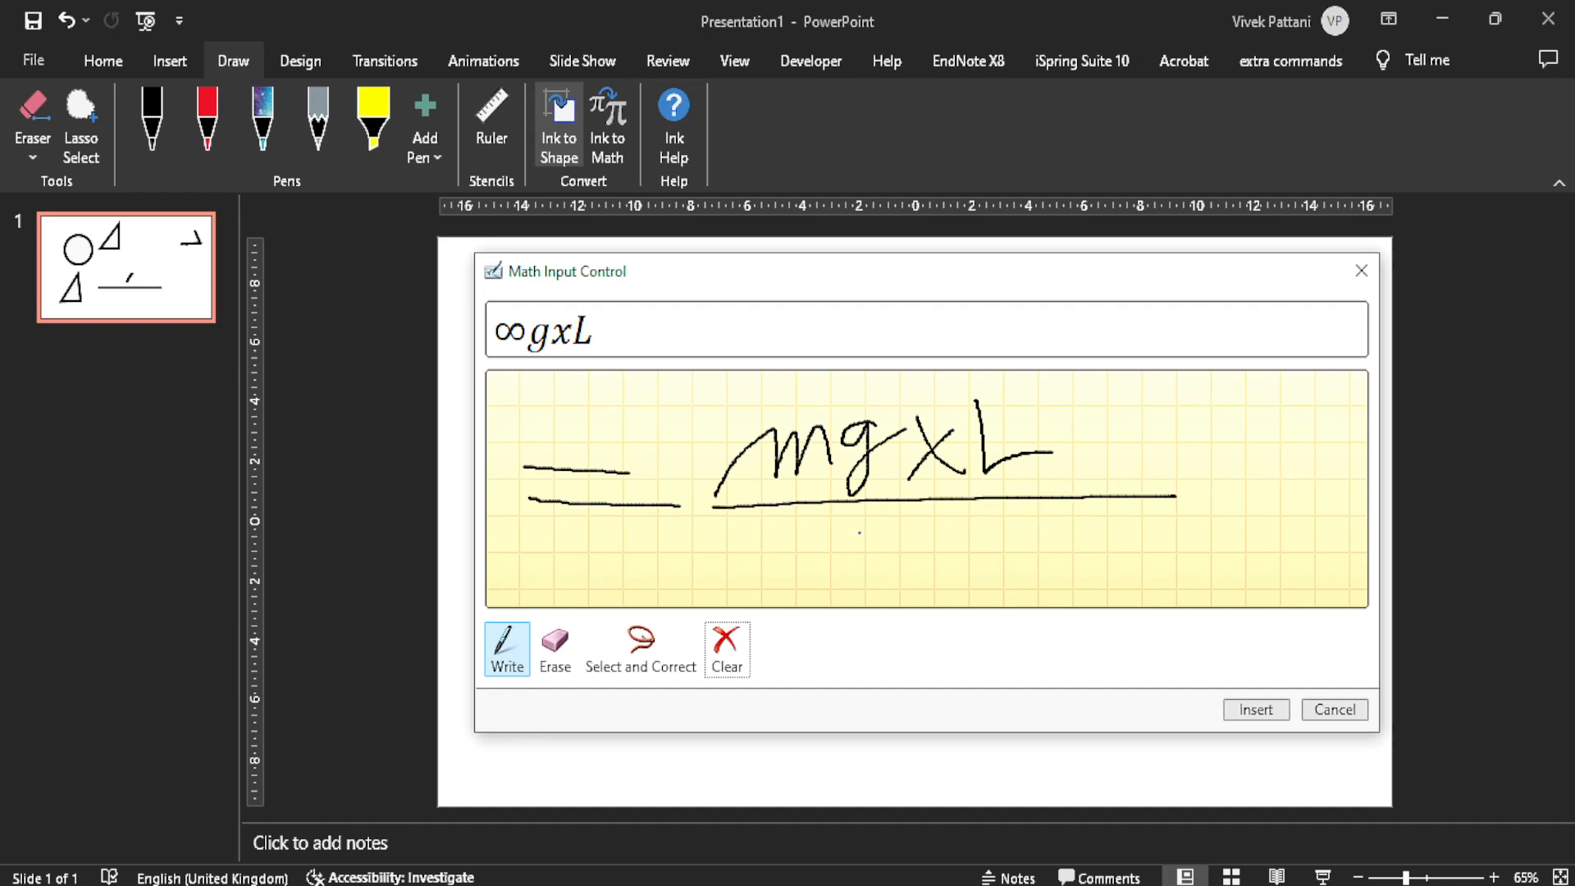
left_click_drag(855, 517, 951, 579)
left_click_drag(925, 525, 862, 580)
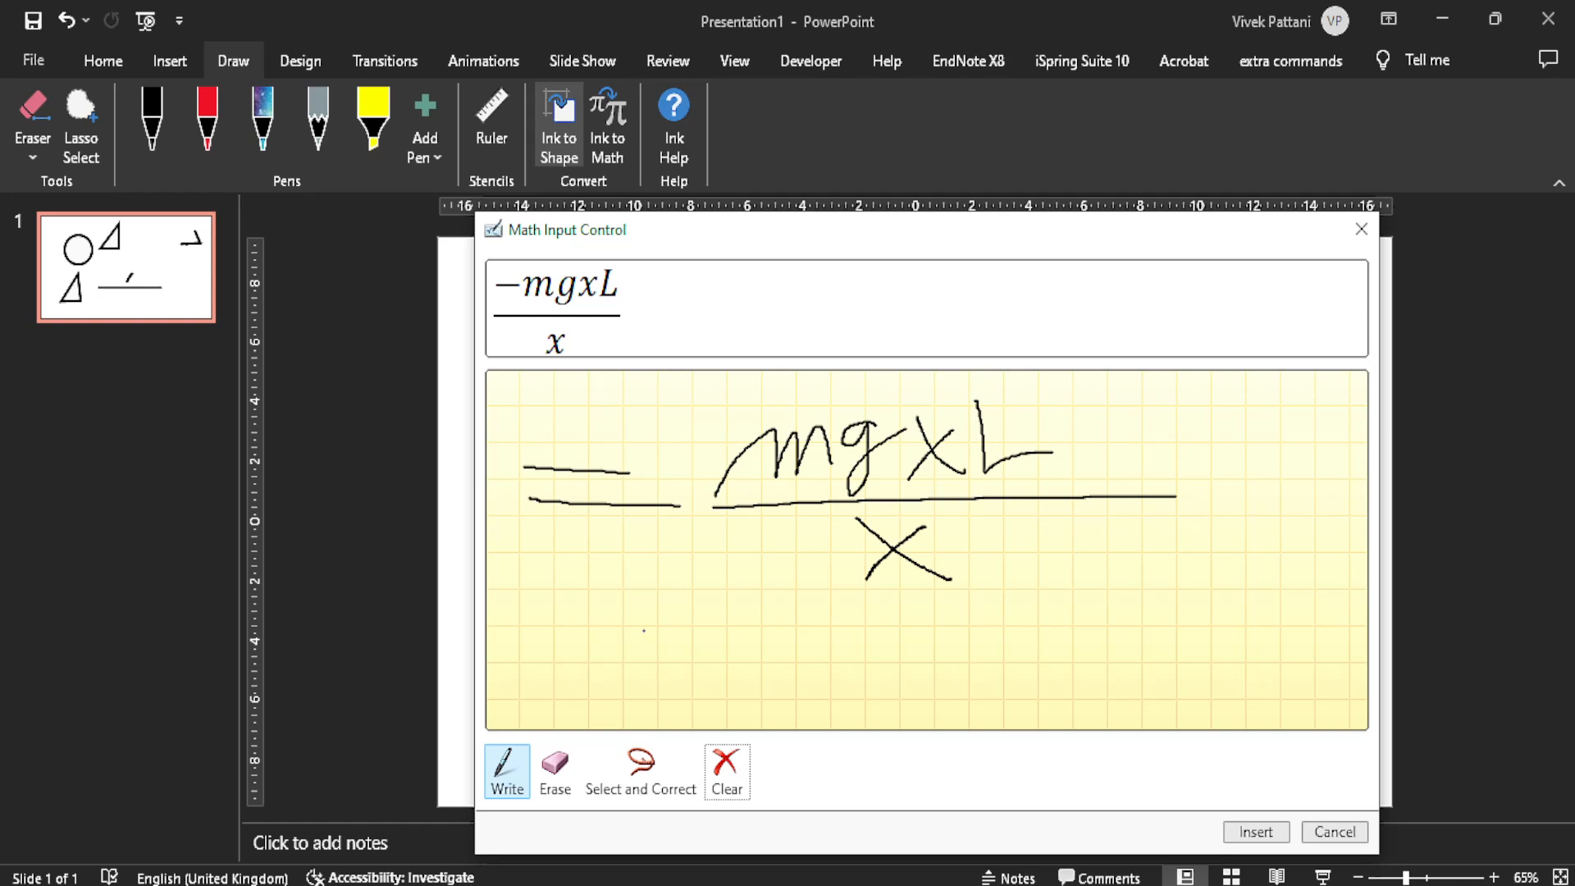
mouse_move(809, 612)
left_mouse_down()
mouse_move(698, 615)
mouse_move(705, 666)
mouse_move(807, 666)
left_mouse_up()
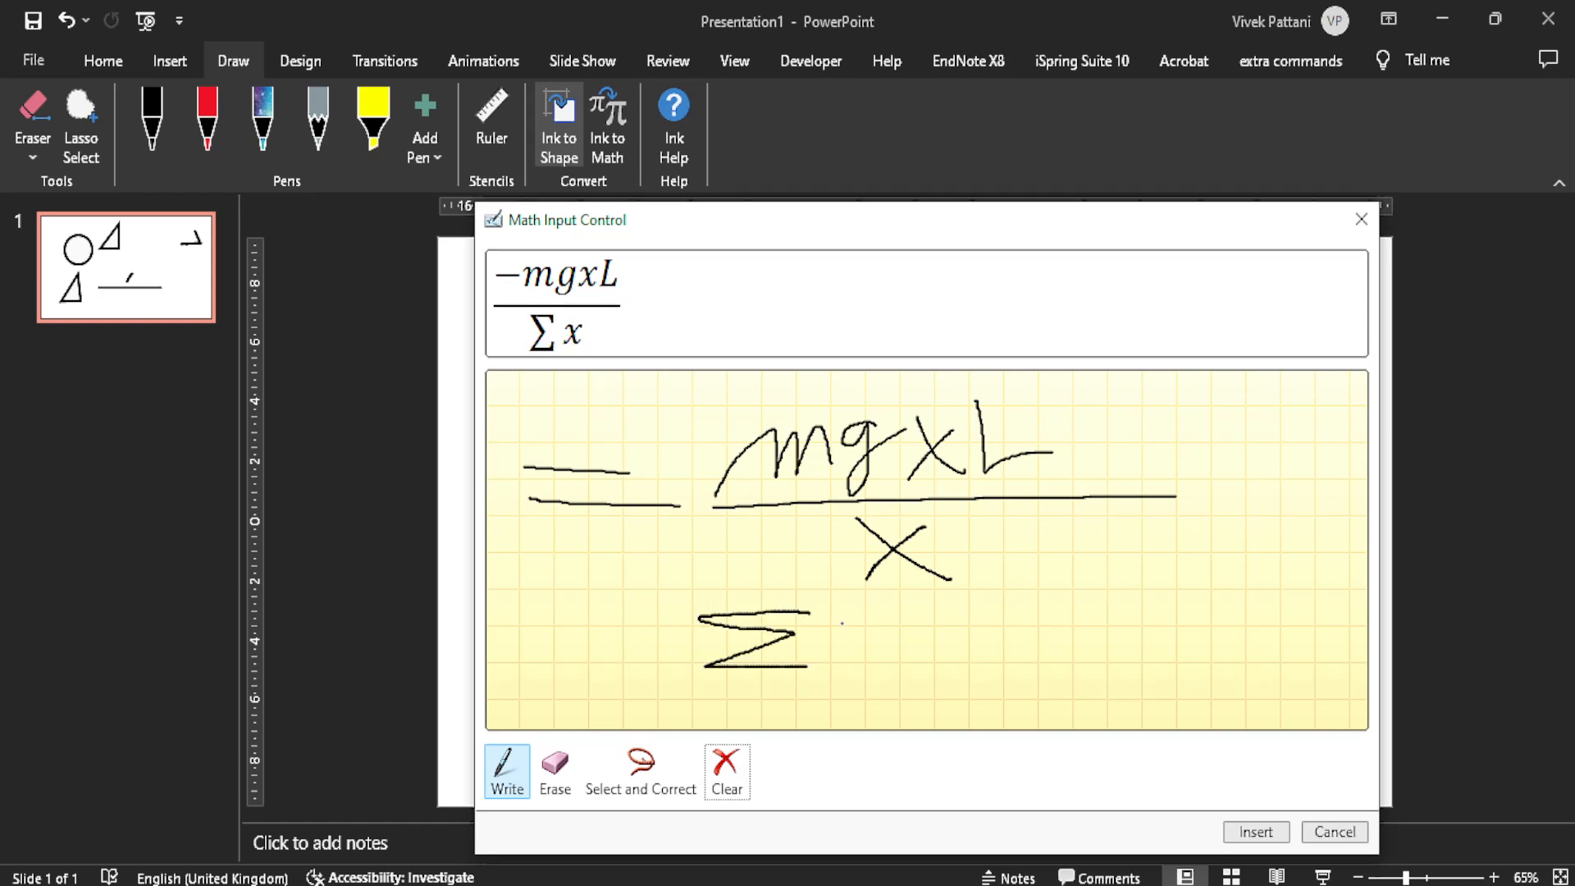
left_click_drag(830, 613, 857, 657)
left_click_drag(853, 587, 823, 668)
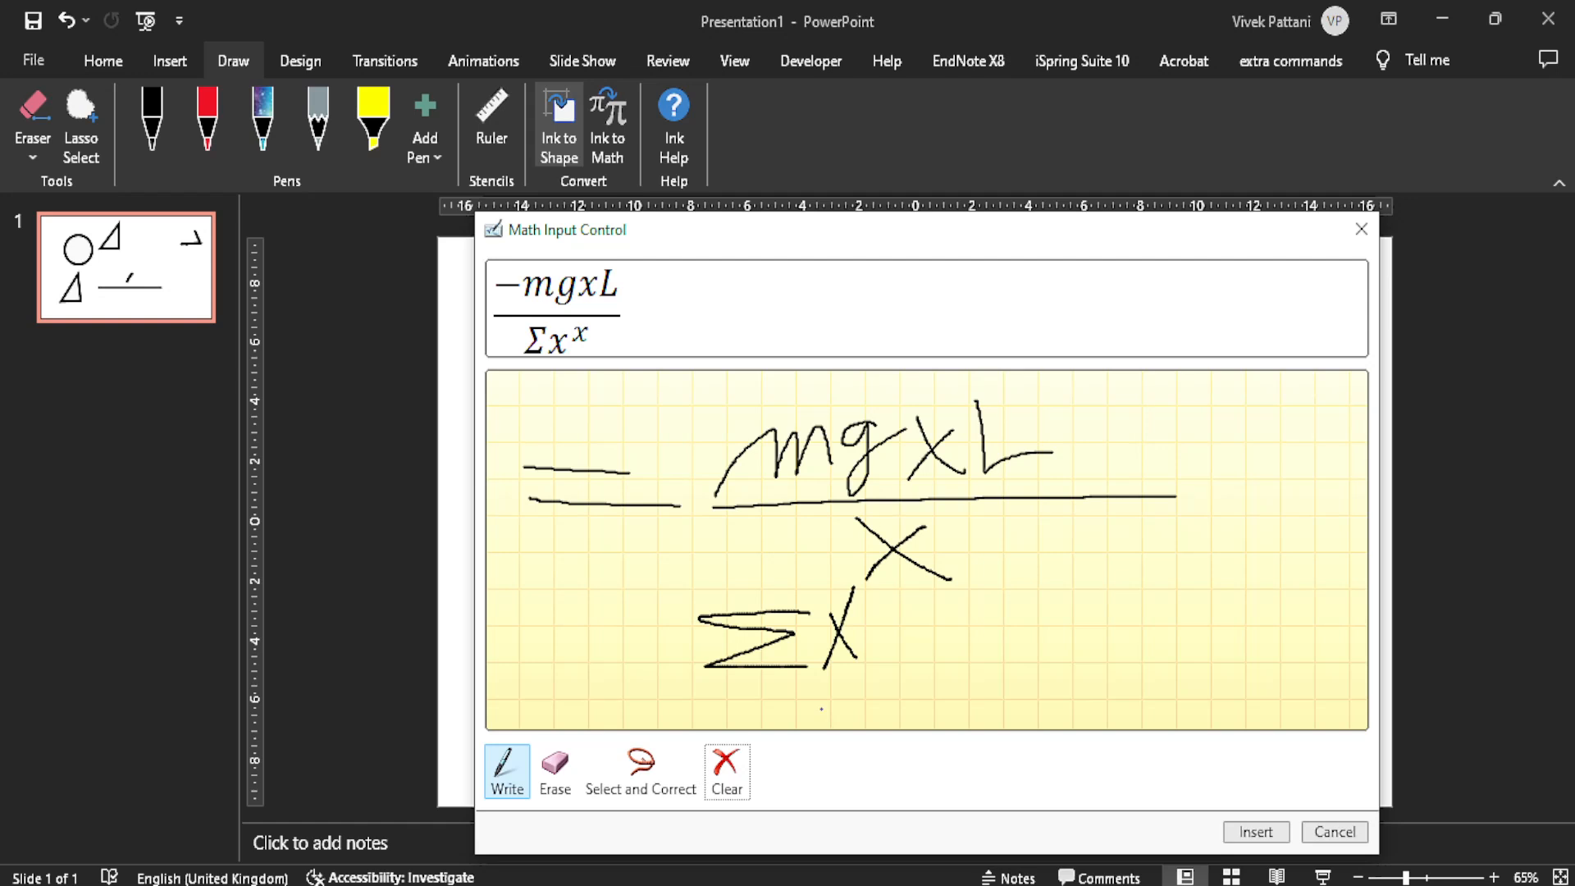
left_click(726, 770)
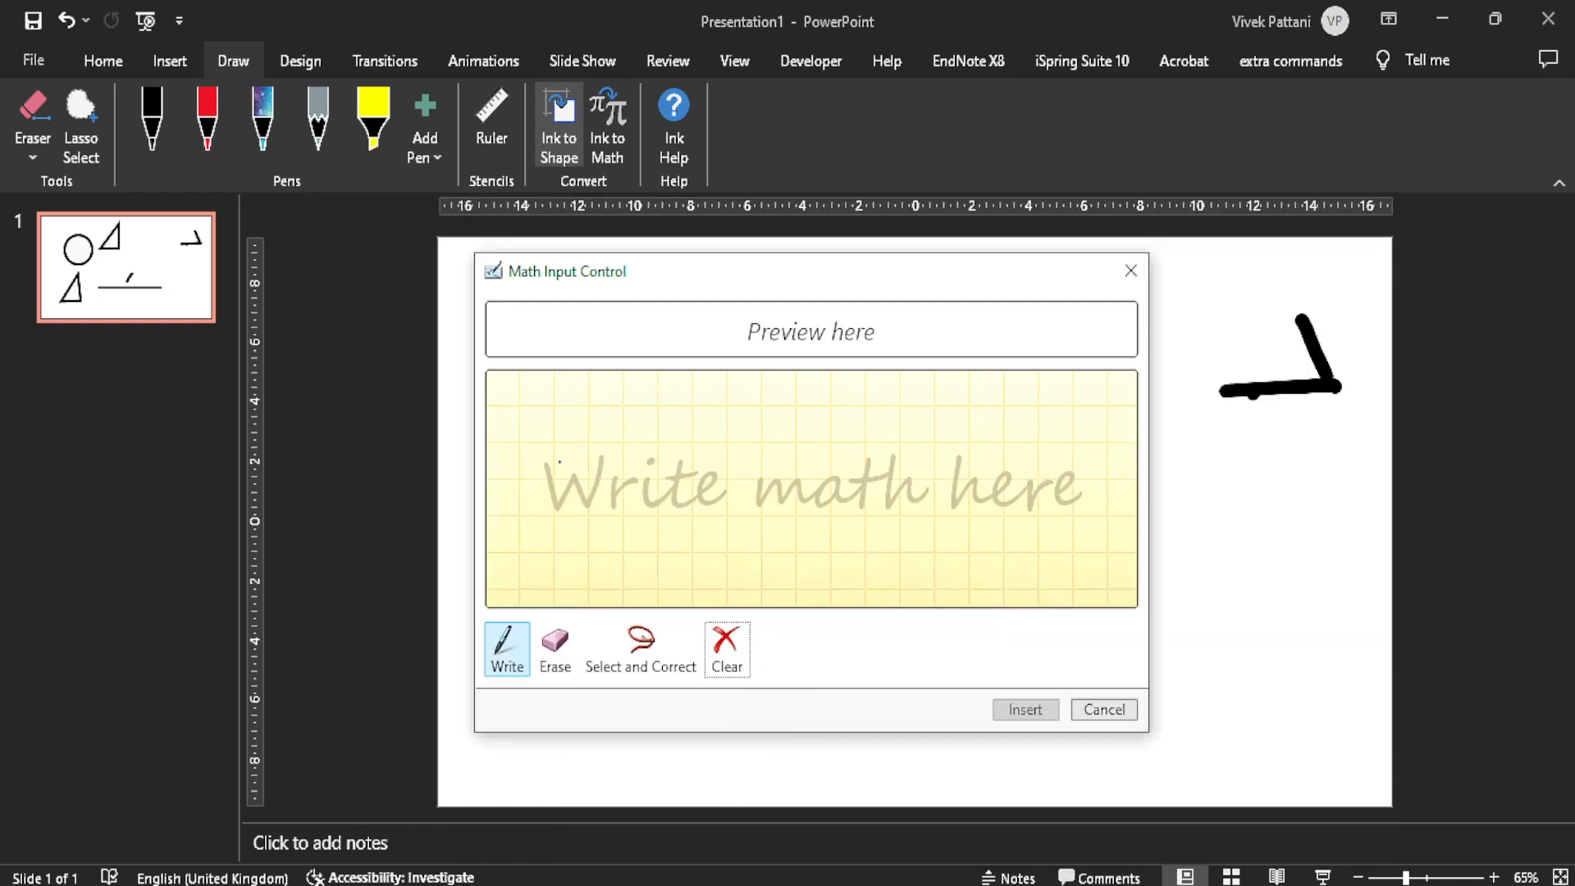
Step: Handwrite the equation x = x² + 2xy + y² in the math writing area and insert it on the slide
left_click_drag(552, 422, 606, 506)
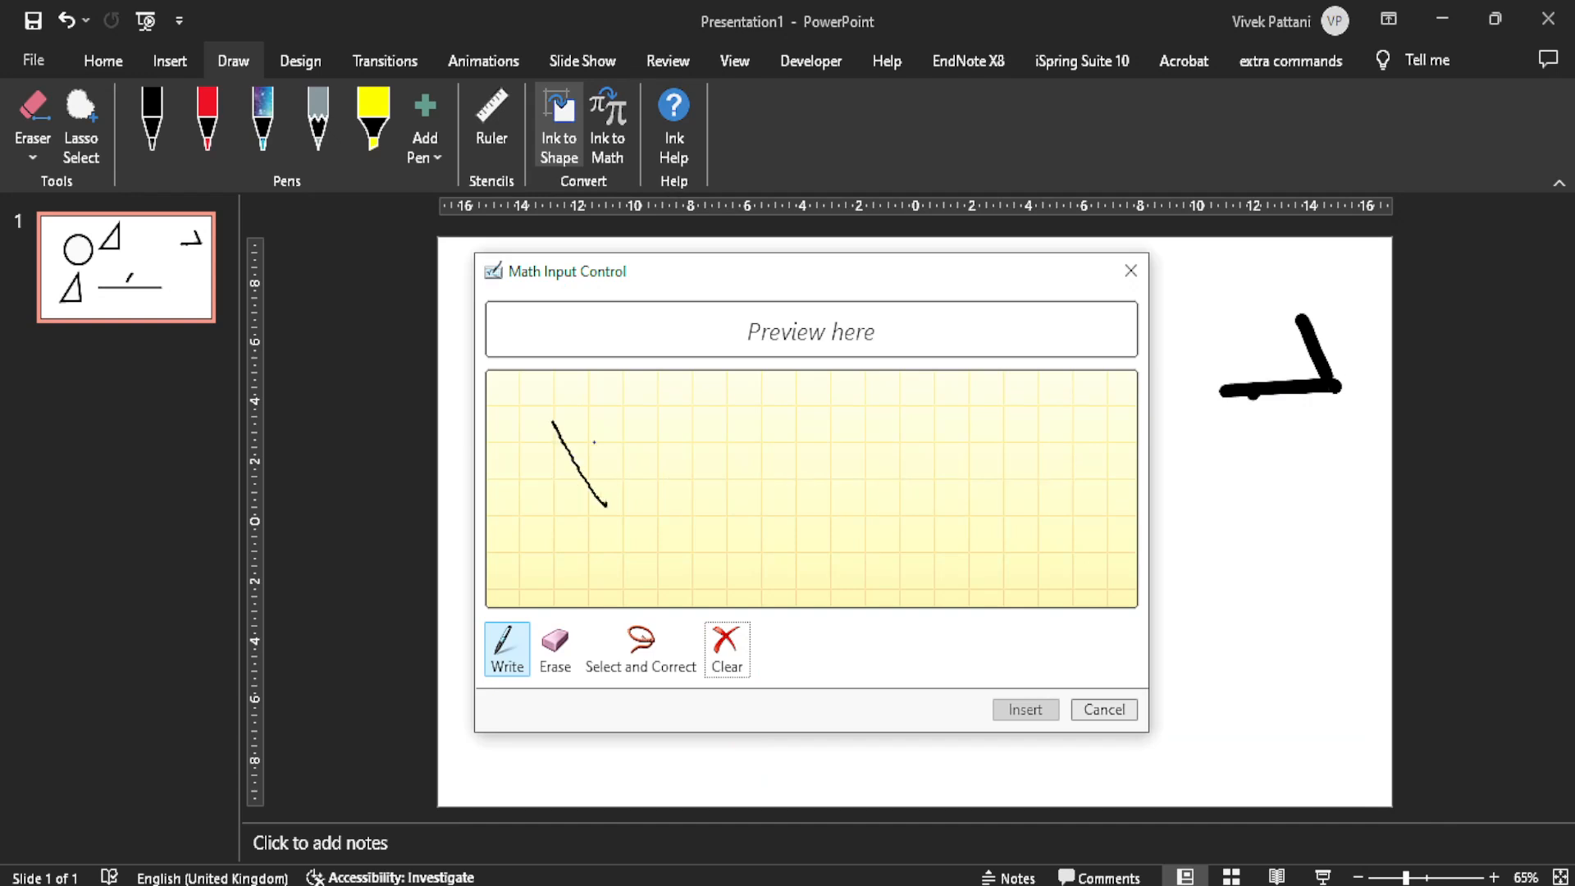
left_click_drag(592, 437, 526, 548)
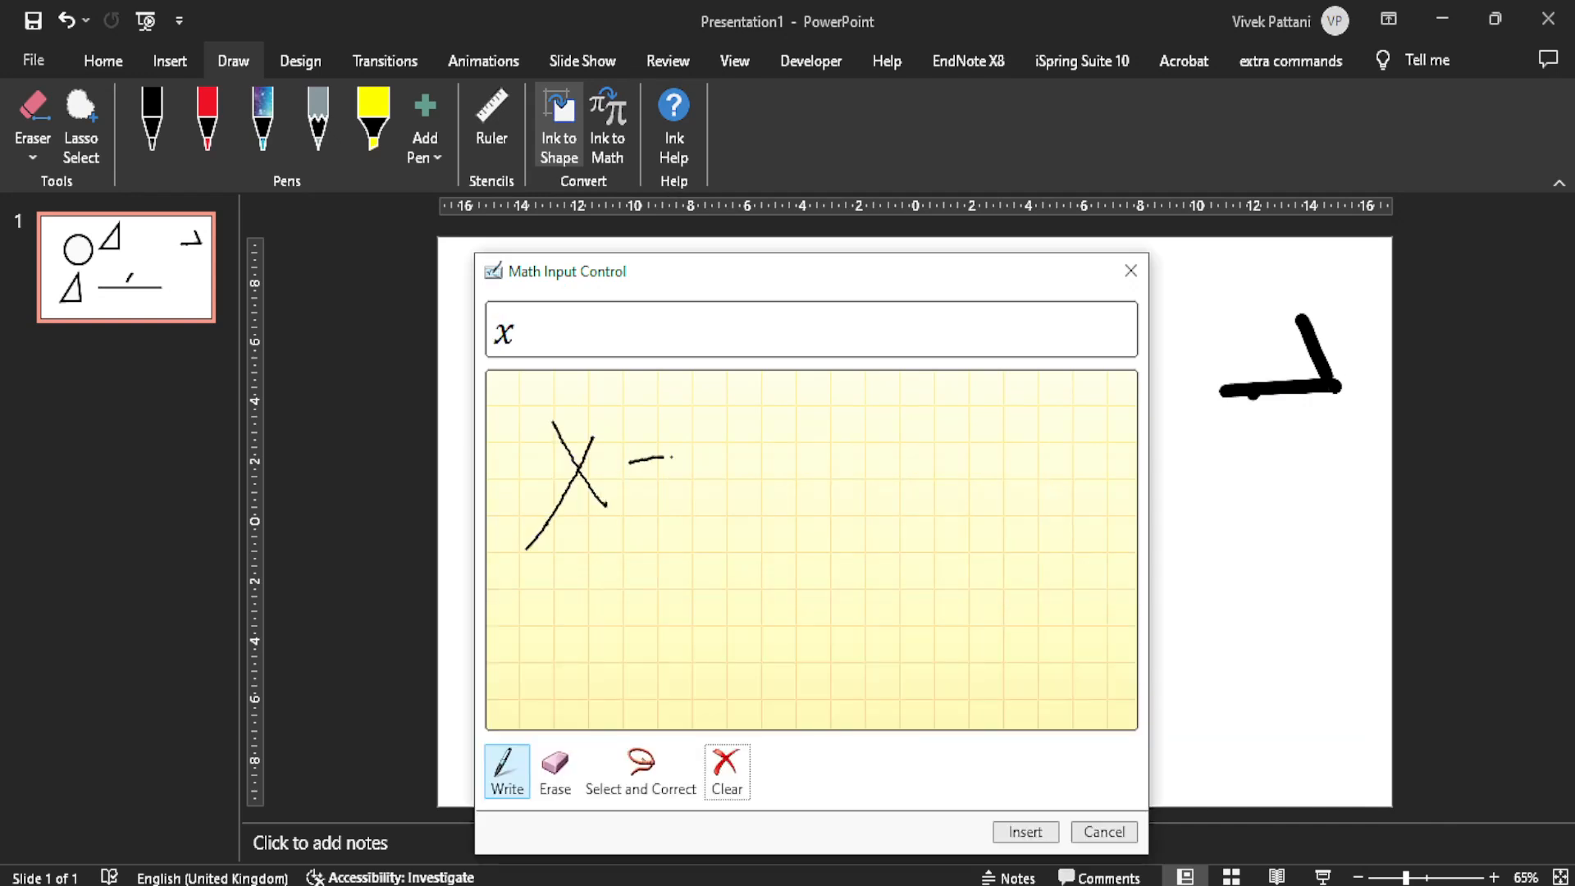
mouse_move(639, 487)
left_mouse_down()
mouse_move(799, 476)
mouse_move(760, 515)
left_mouse_up()
left_click_drag(806, 412, 830, 437)
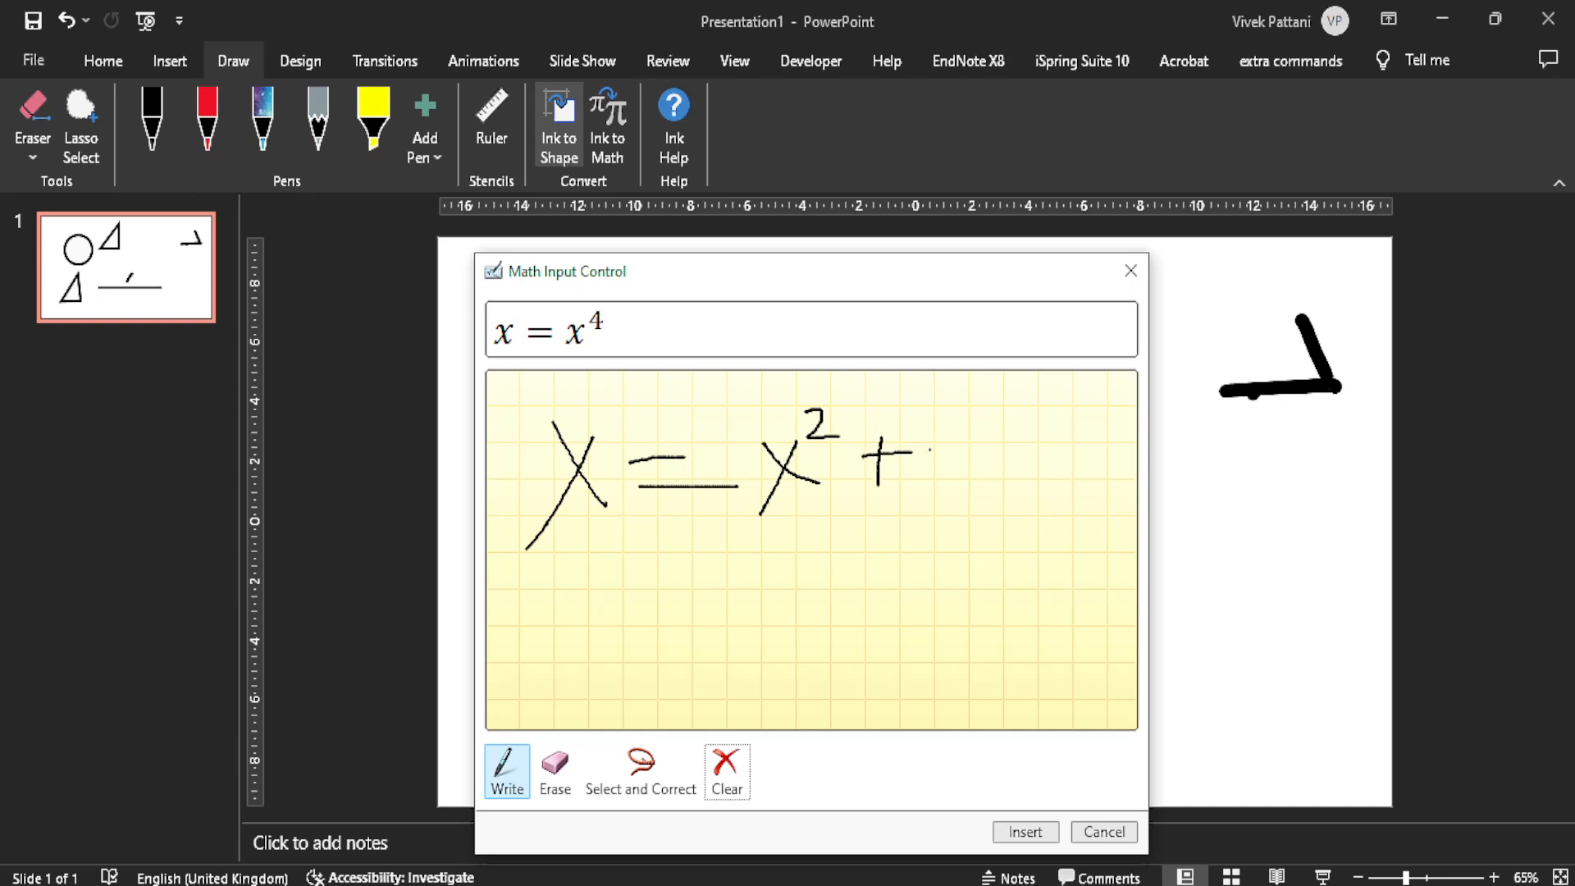
mouse_move(942, 435)
left_mouse_down()
mouse_move(956, 474)
mouse_move(1039, 474)
mouse_move(1014, 510)
left_mouse_up()
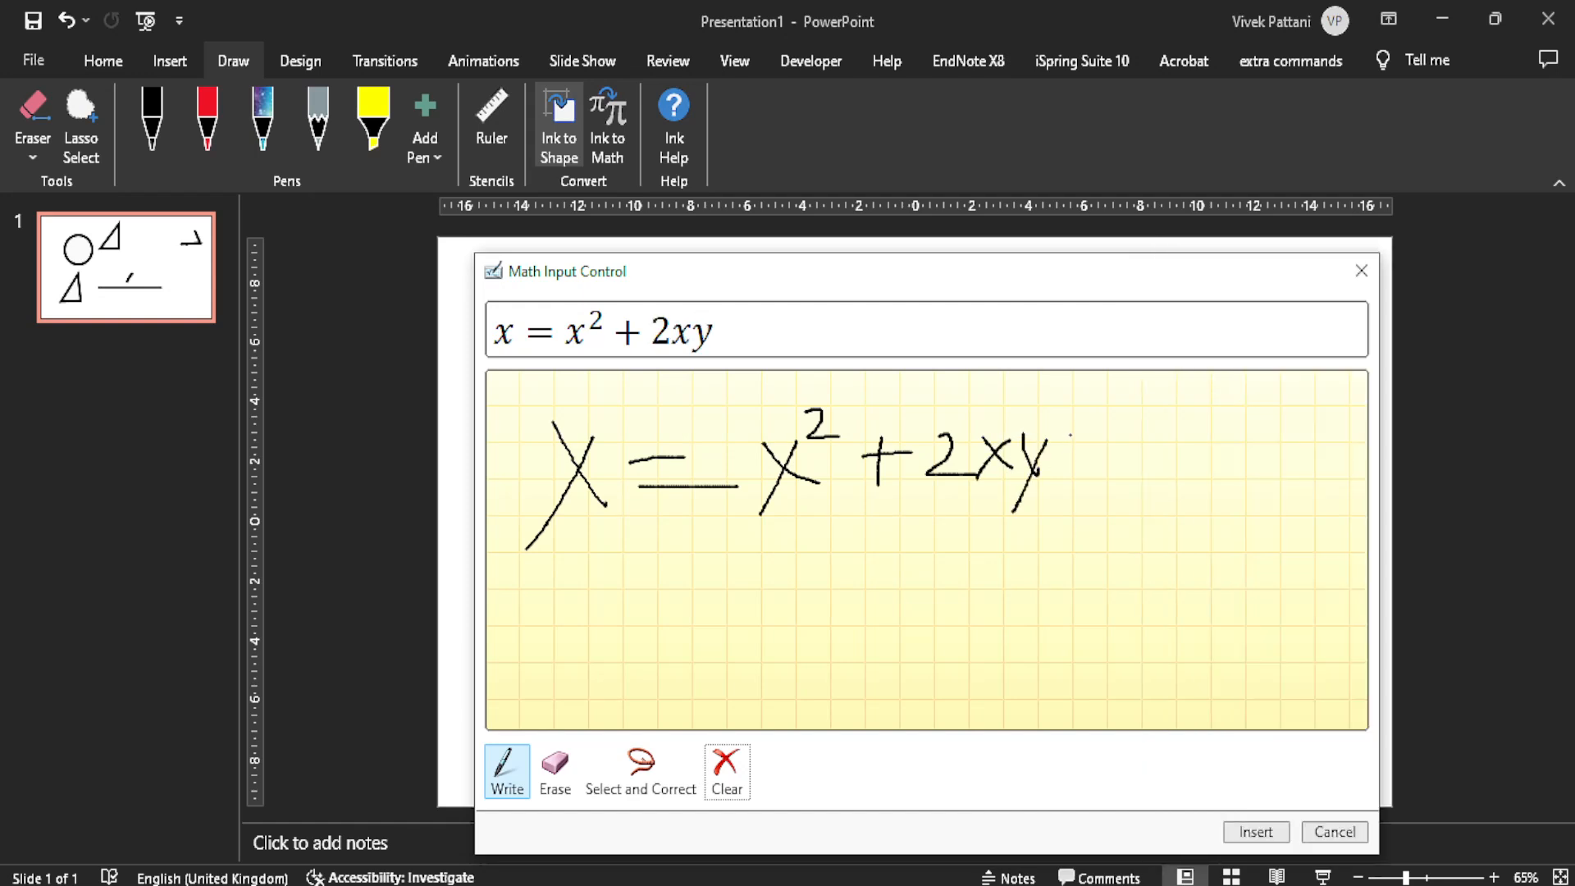
mouse_move(1095, 412)
left_mouse_down()
mouse_move(1095, 474)
mouse_move(1125, 427)
left_mouse_up()
left_click_drag(1181, 419, 1147, 497)
left_click_drag(1172, 400, 1181, 420)
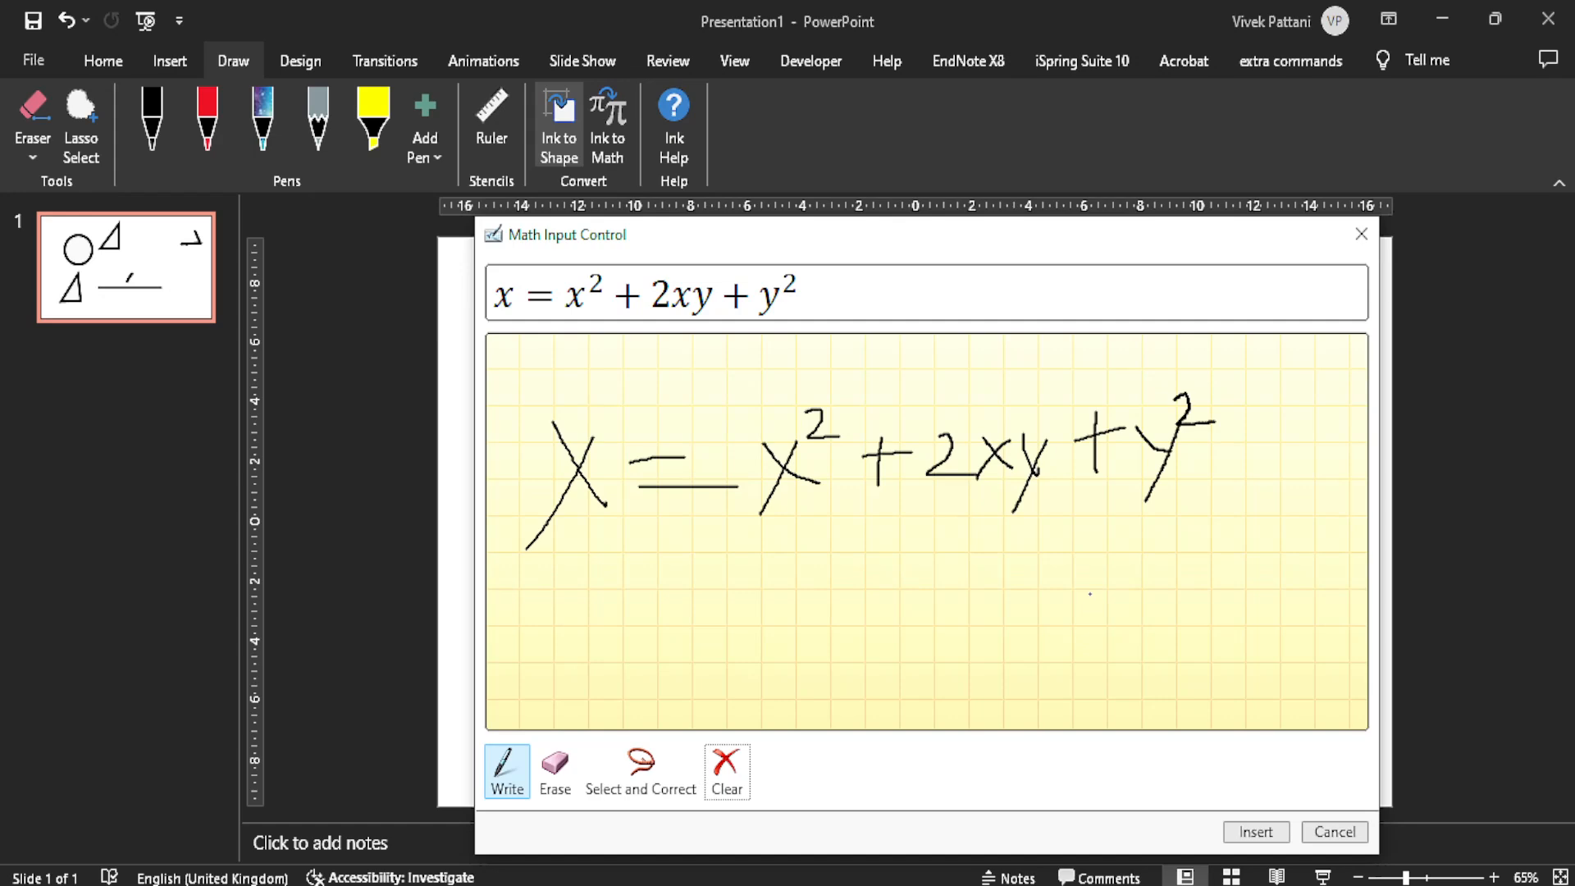
left_click(1255, 832)
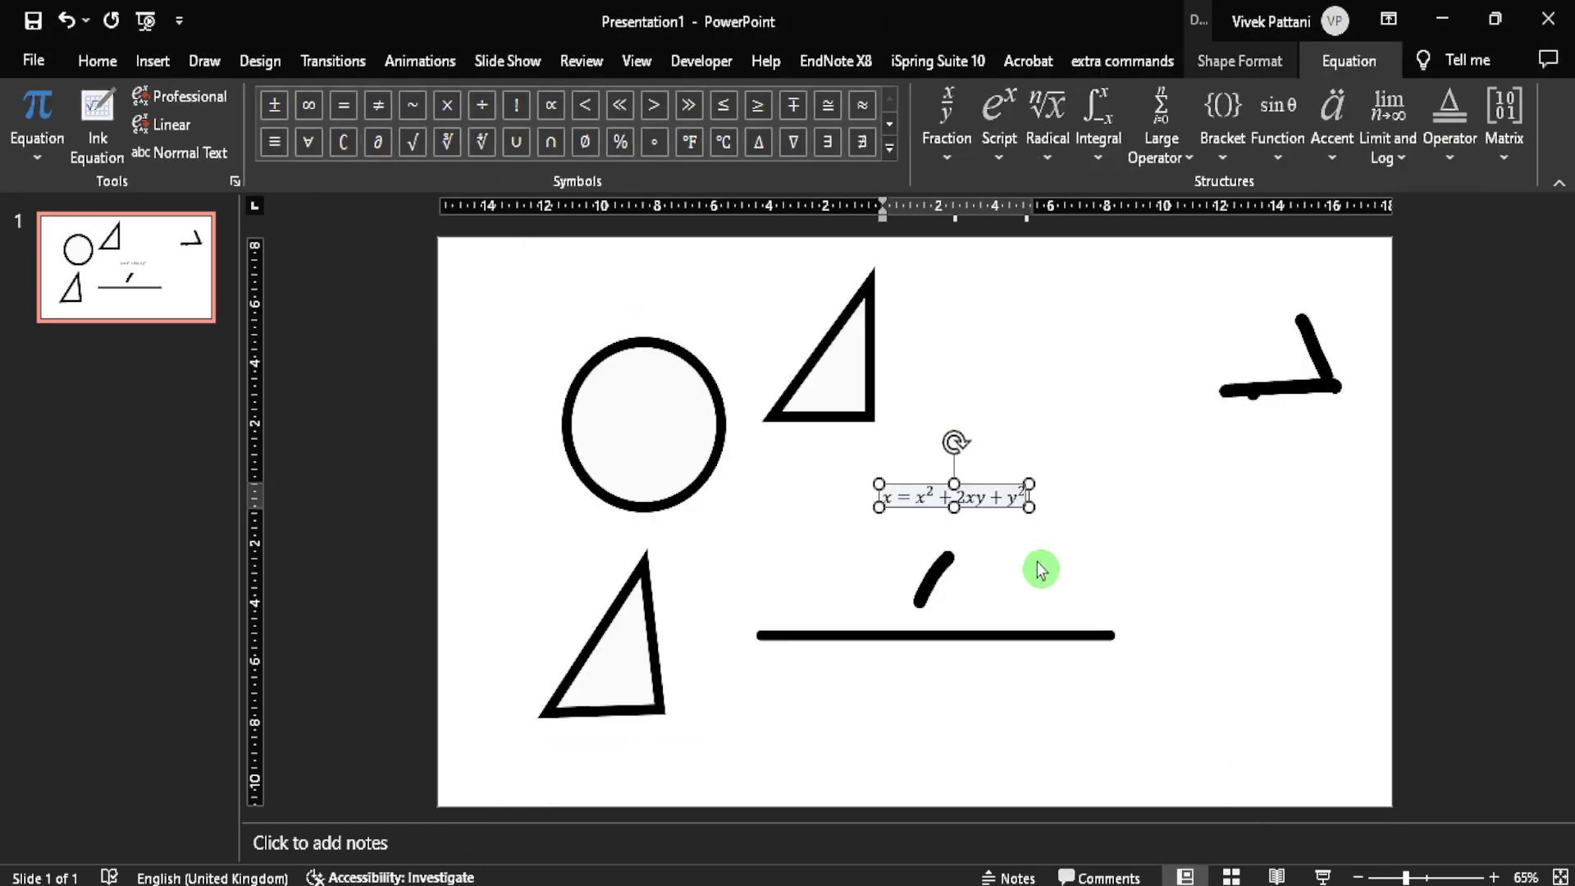
Step: Select the whole inserted equation and increase its font size to 44
left_click(1024, 520)
triple_click(996, 495)
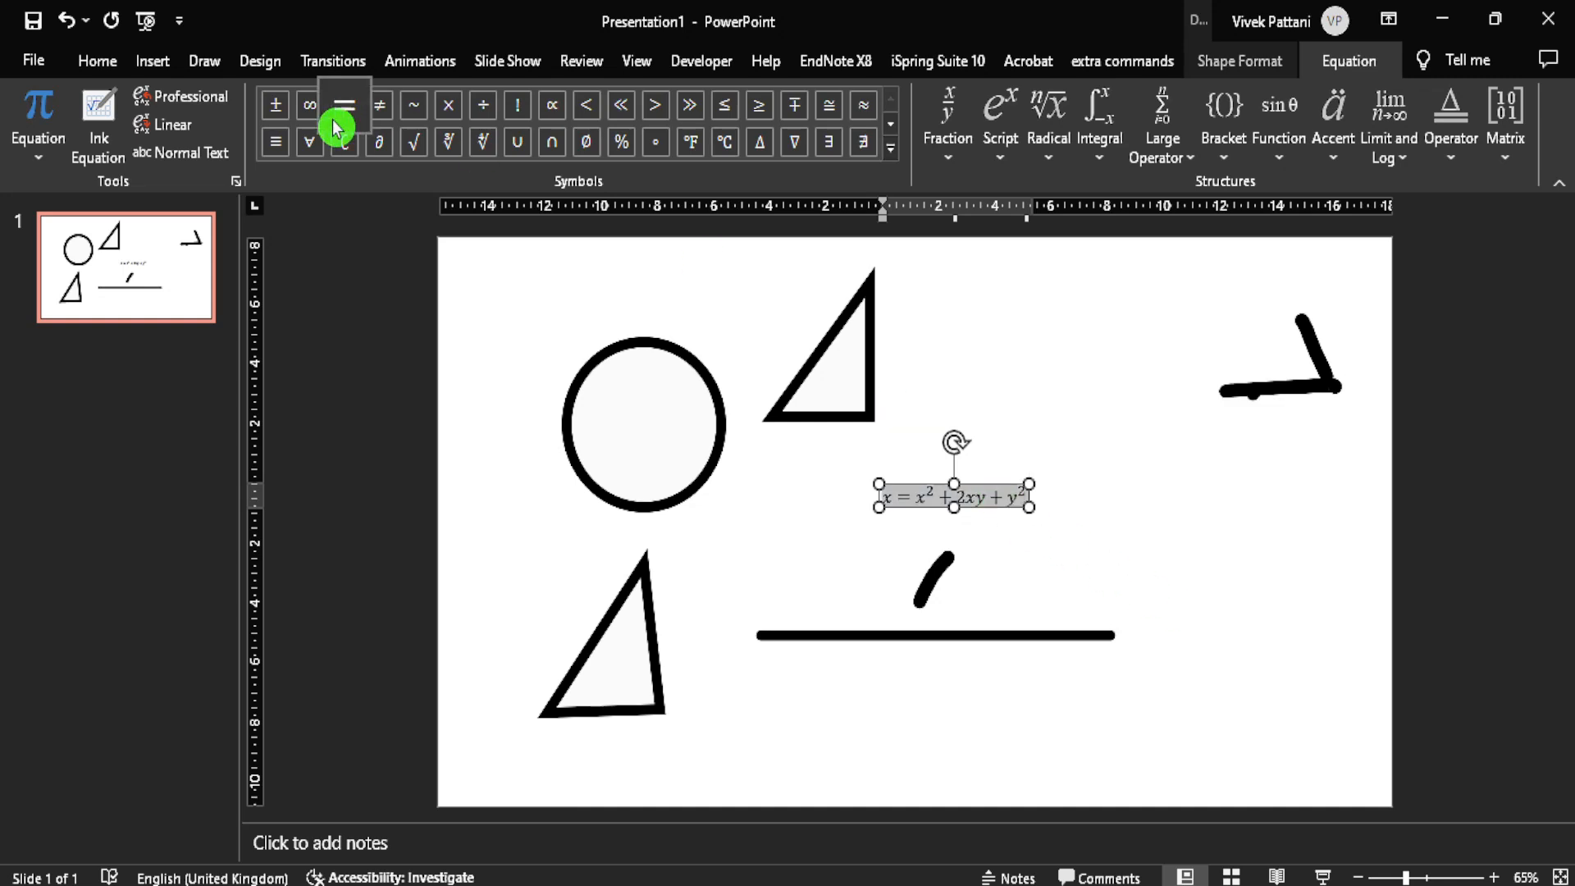
left_click(97, 62)
left_click(521, 110)
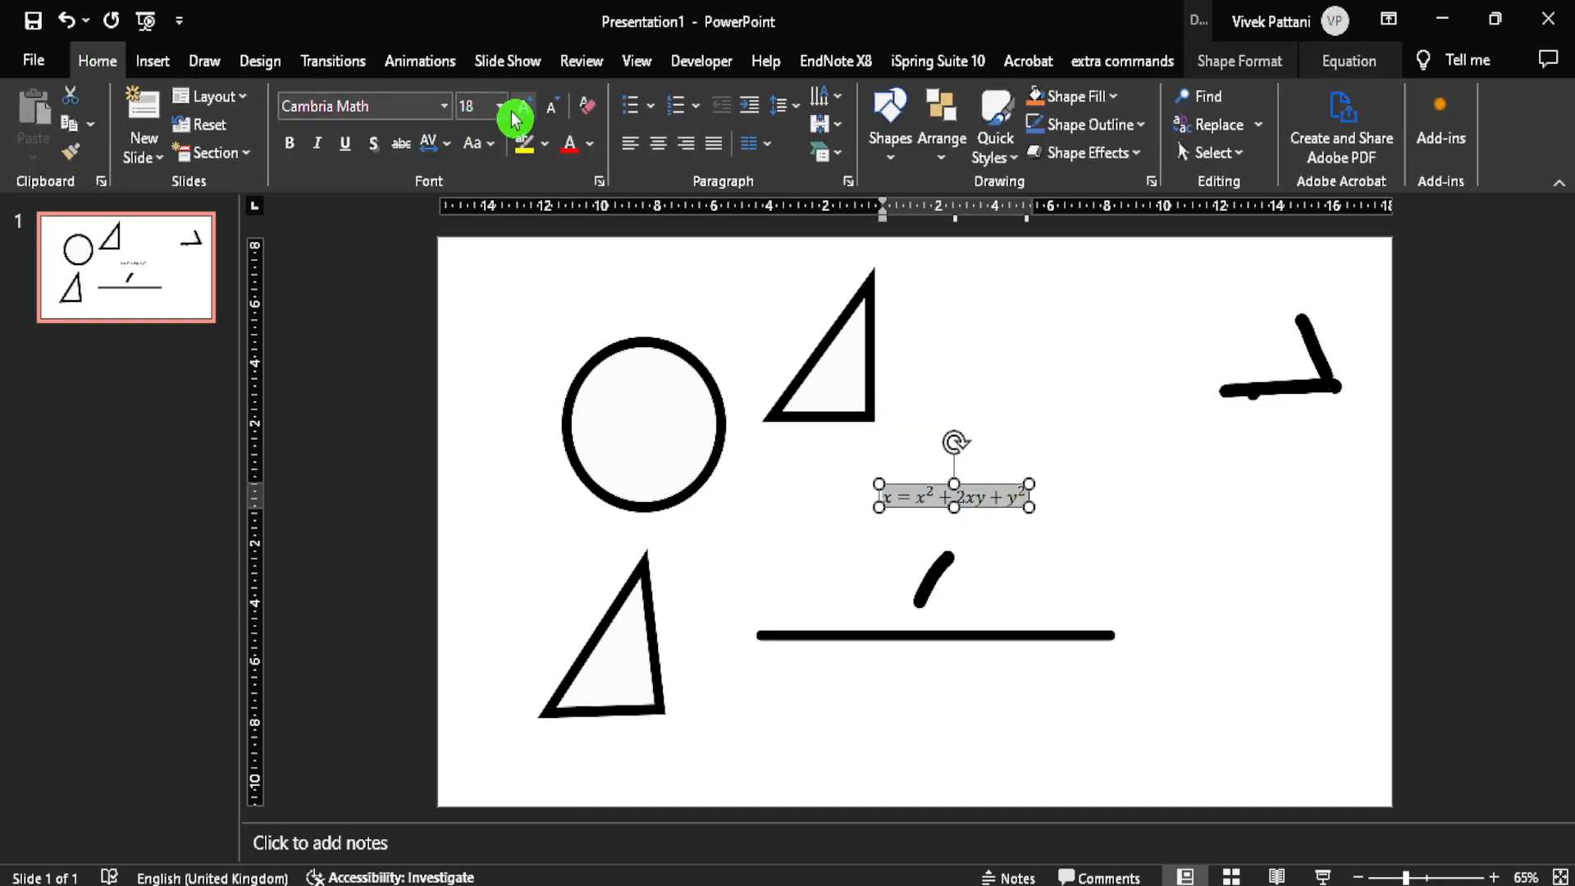
left_click(522, 110)
left_click(521, 111)
left_click(522, 111)
left_click(522, 111)
left_click(522, 110)
left_click(521, 110)
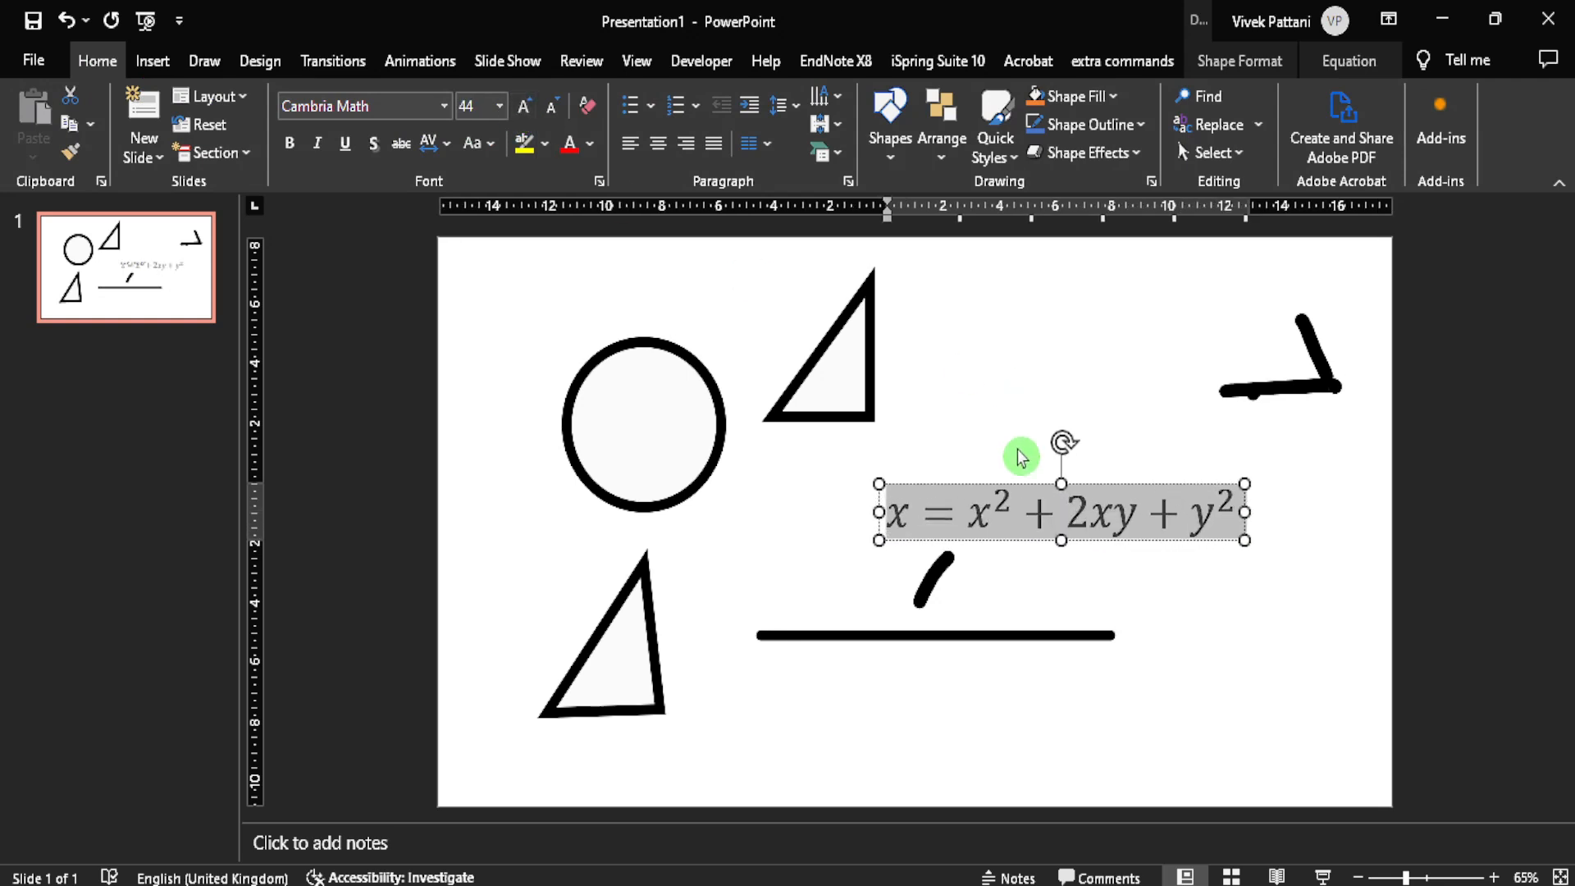
Step: Replace the x in the equation's 2xy term with a stacked fraction of a over x
left_click(1030, 517)
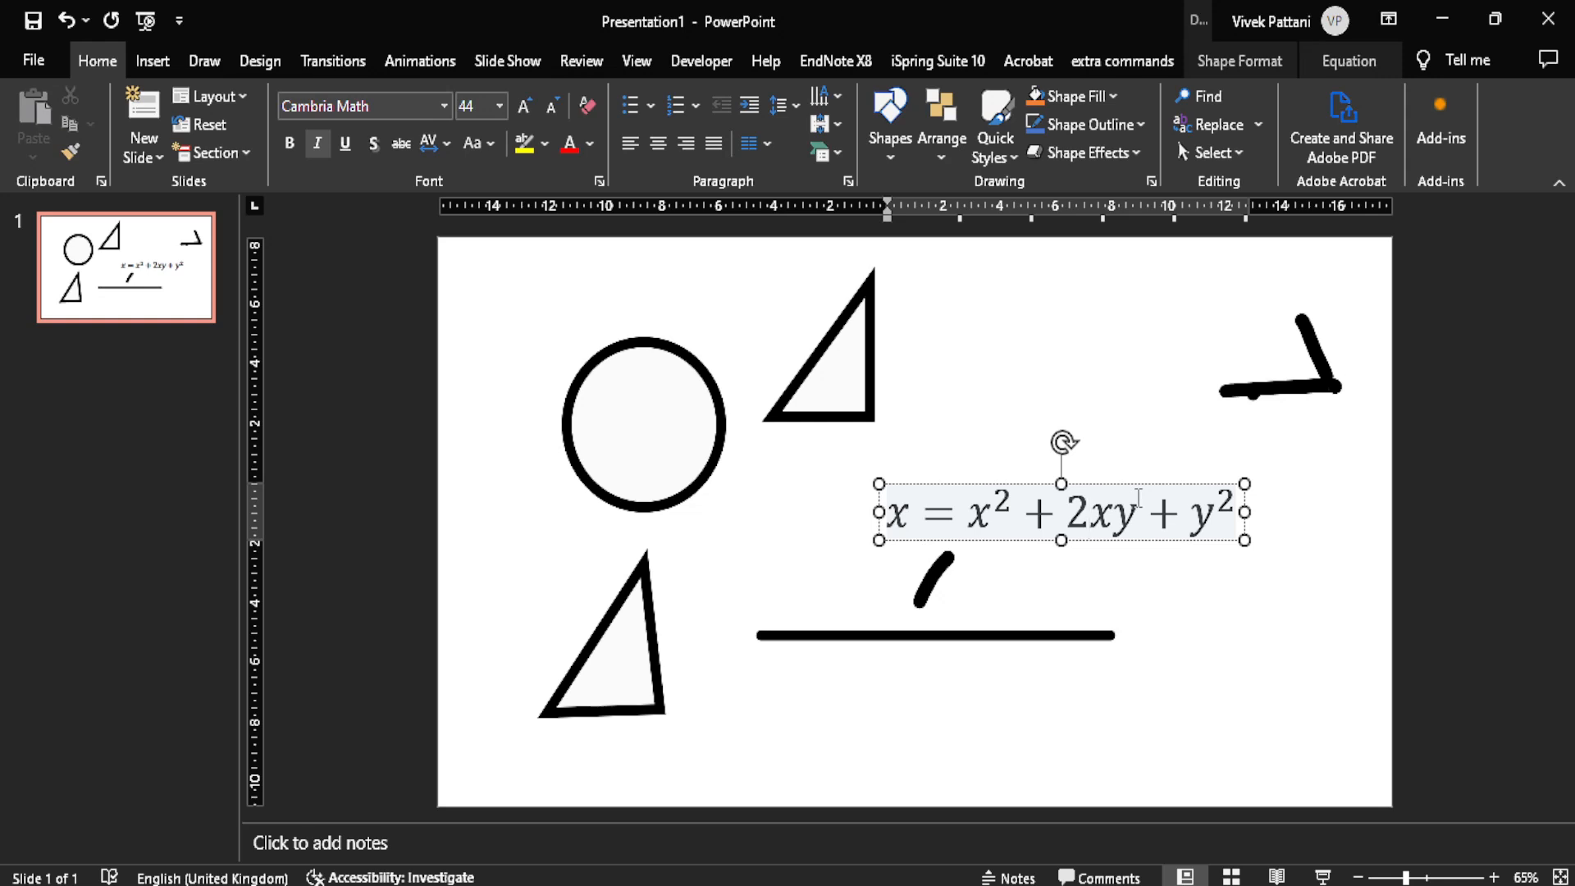
key("Delete")
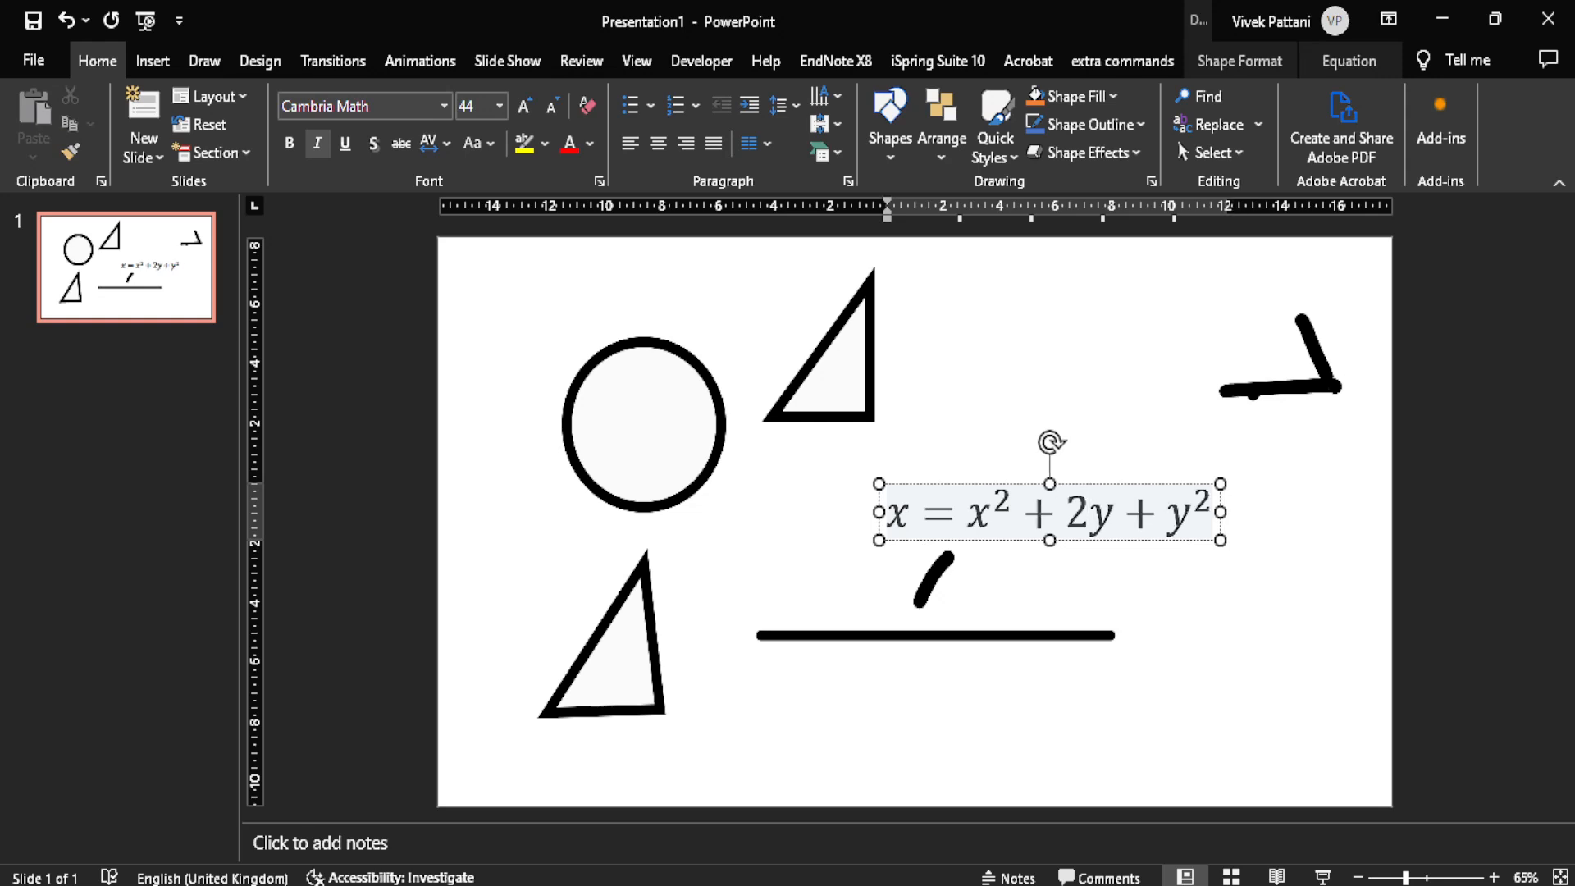
left_click(1281, 61)
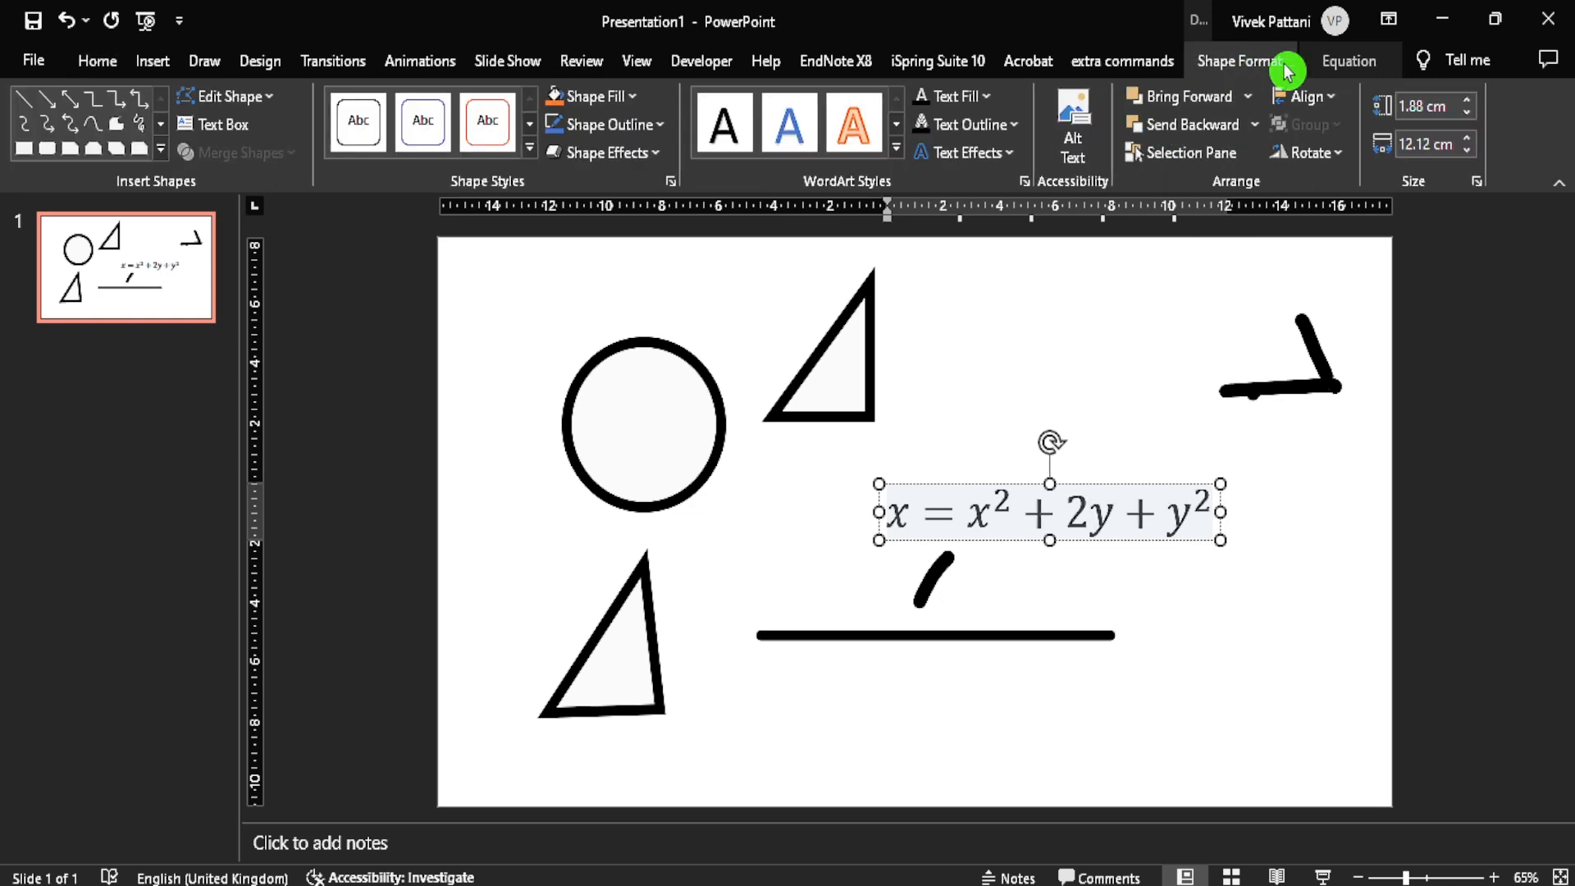
left_click(1320, 62)
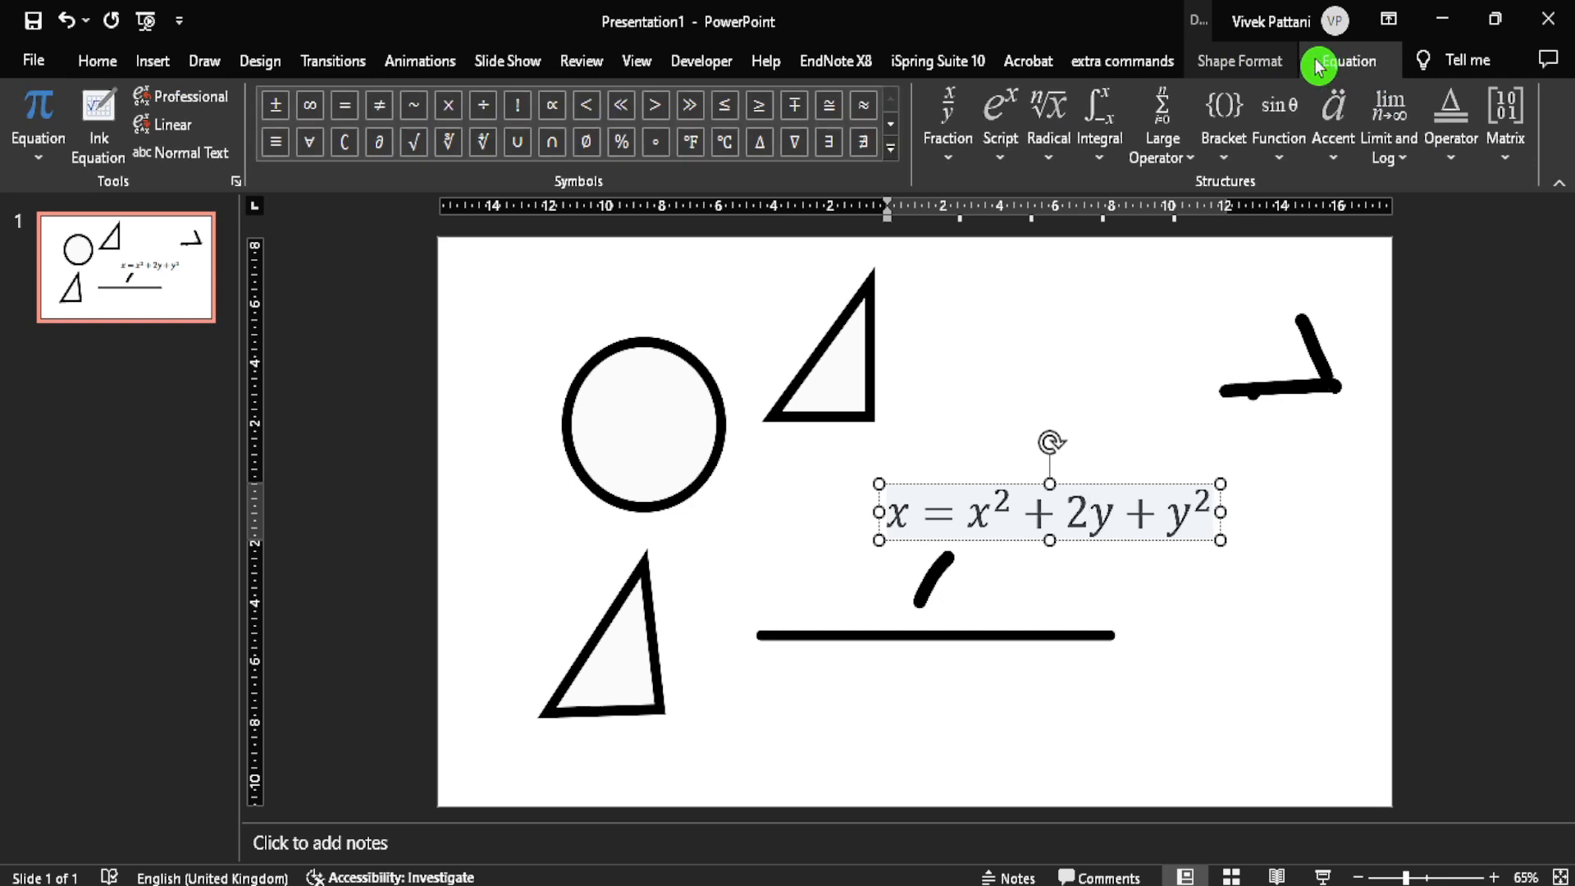
left_click(952, 149)
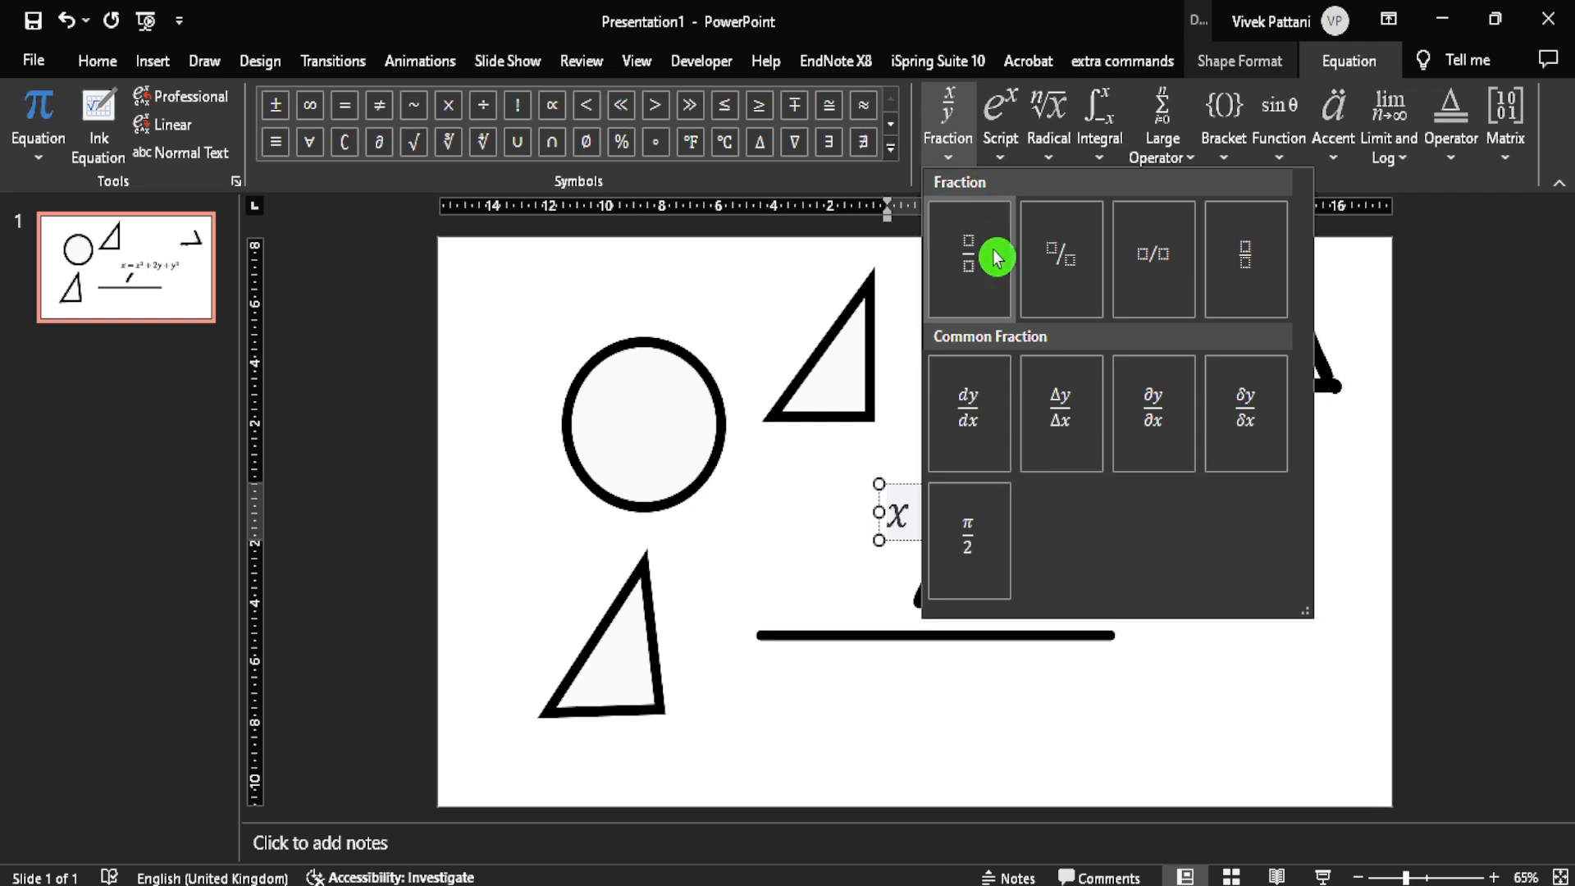
left_click(995, 258)
left_click(1117, 515)
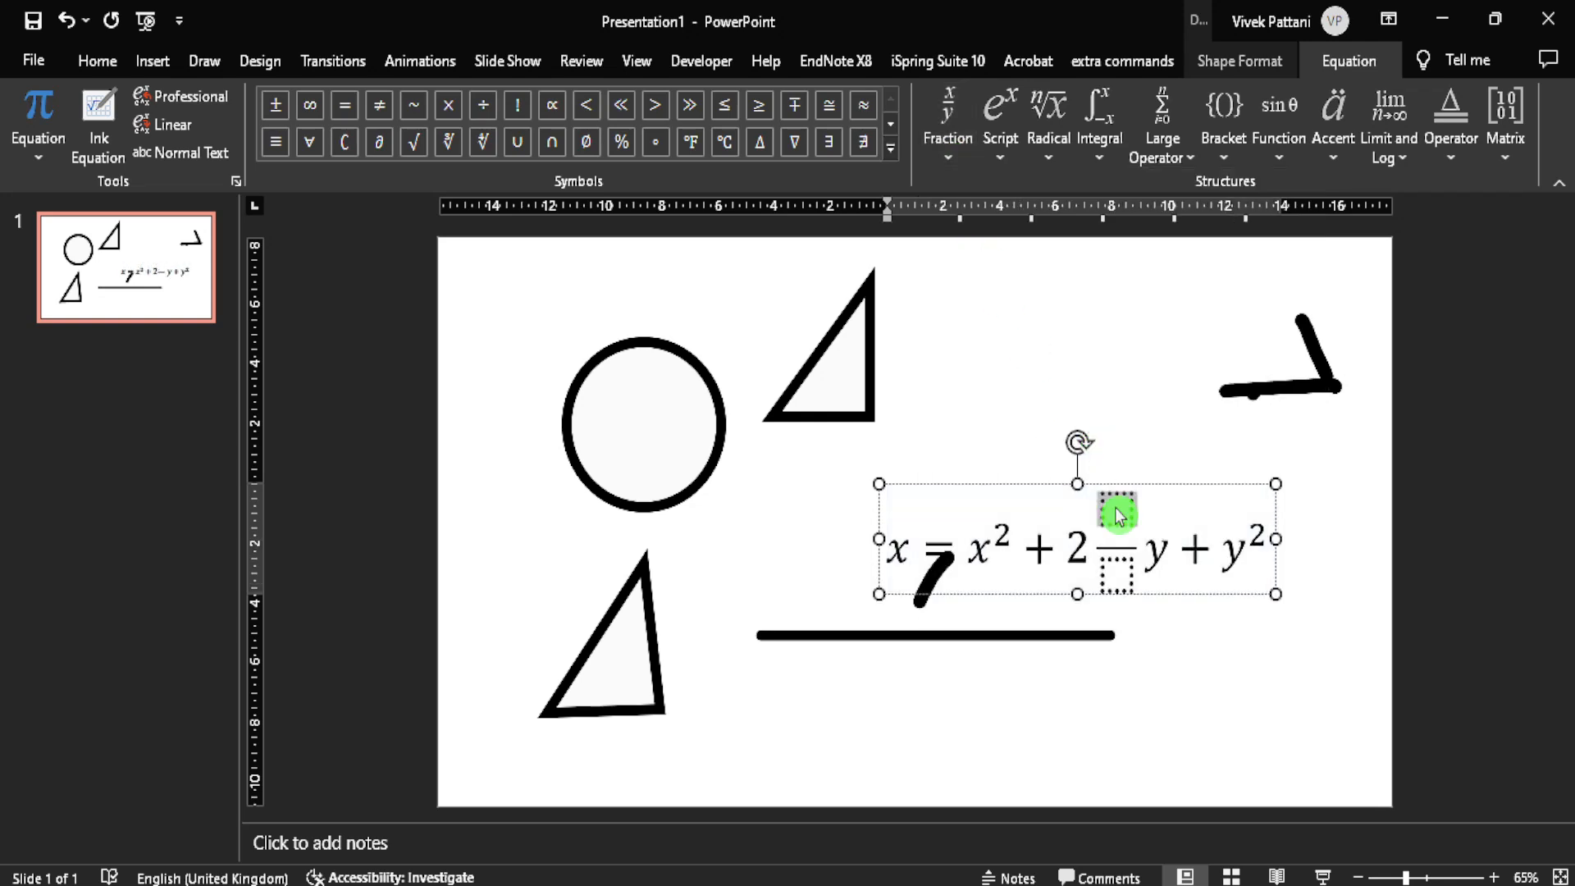
type("a")
key("Right")
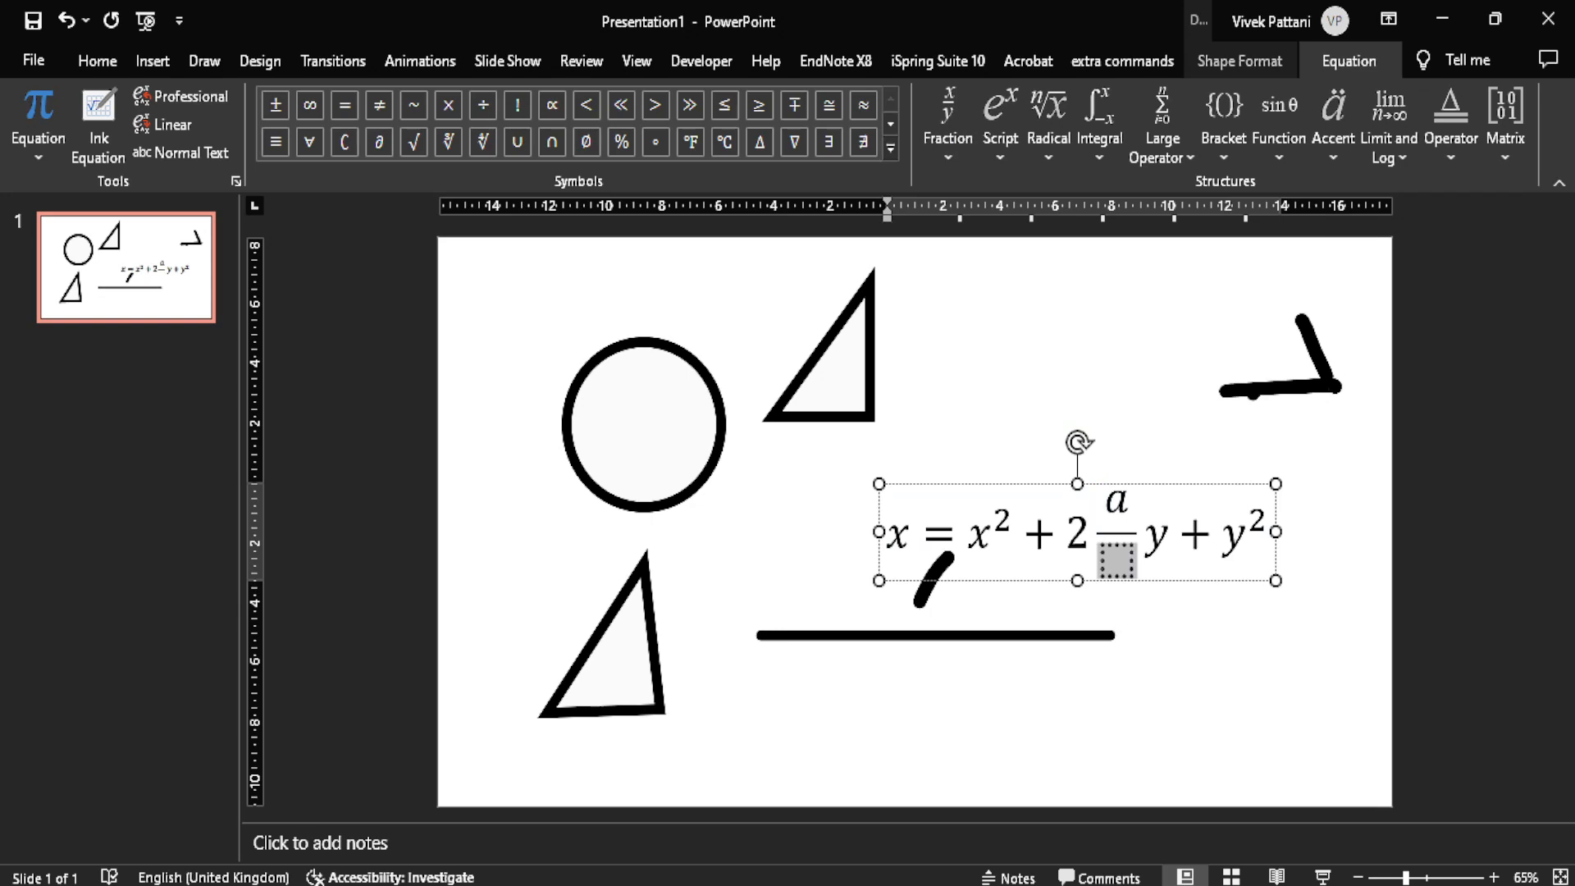
type("x")
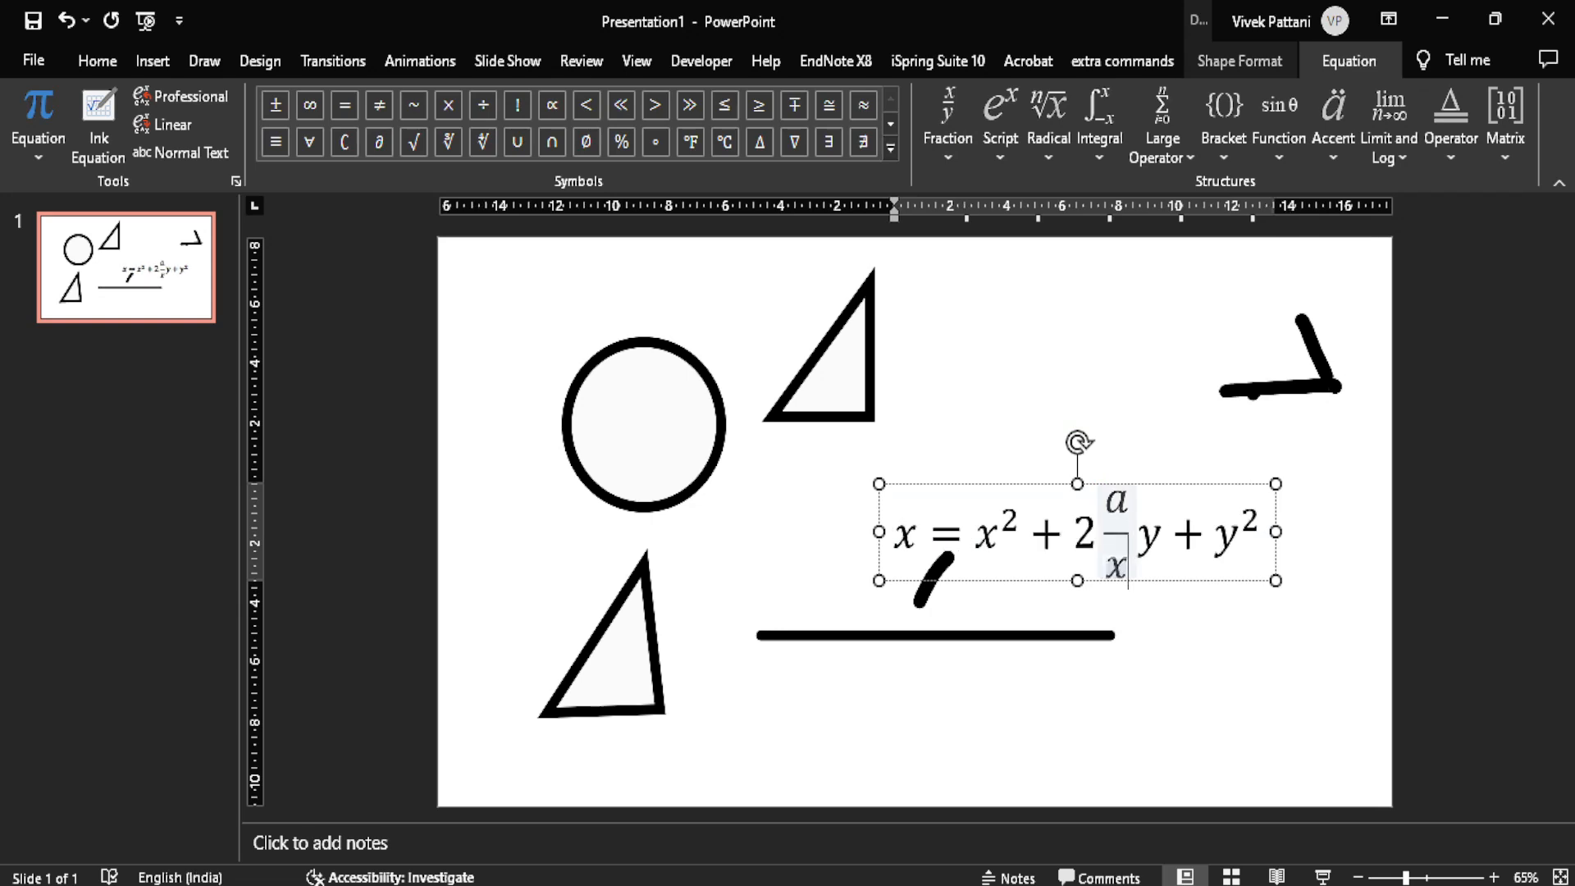
Step: Select the whole equation and return to the drawing tools
left_click(1078, 533)
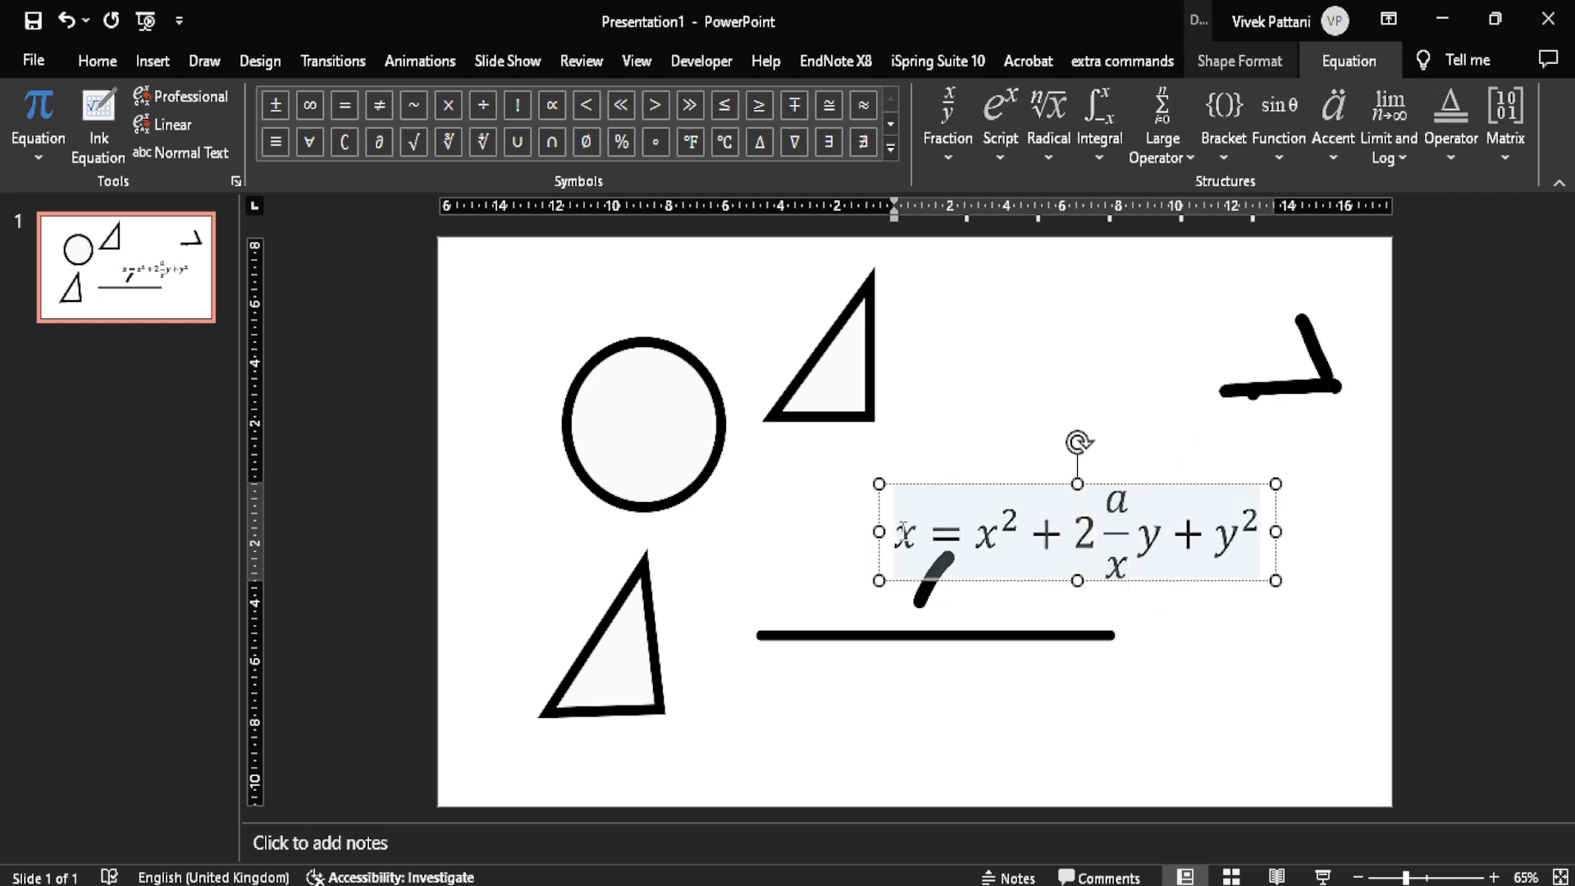
left_click_drag(902, 531, 1261, 533)
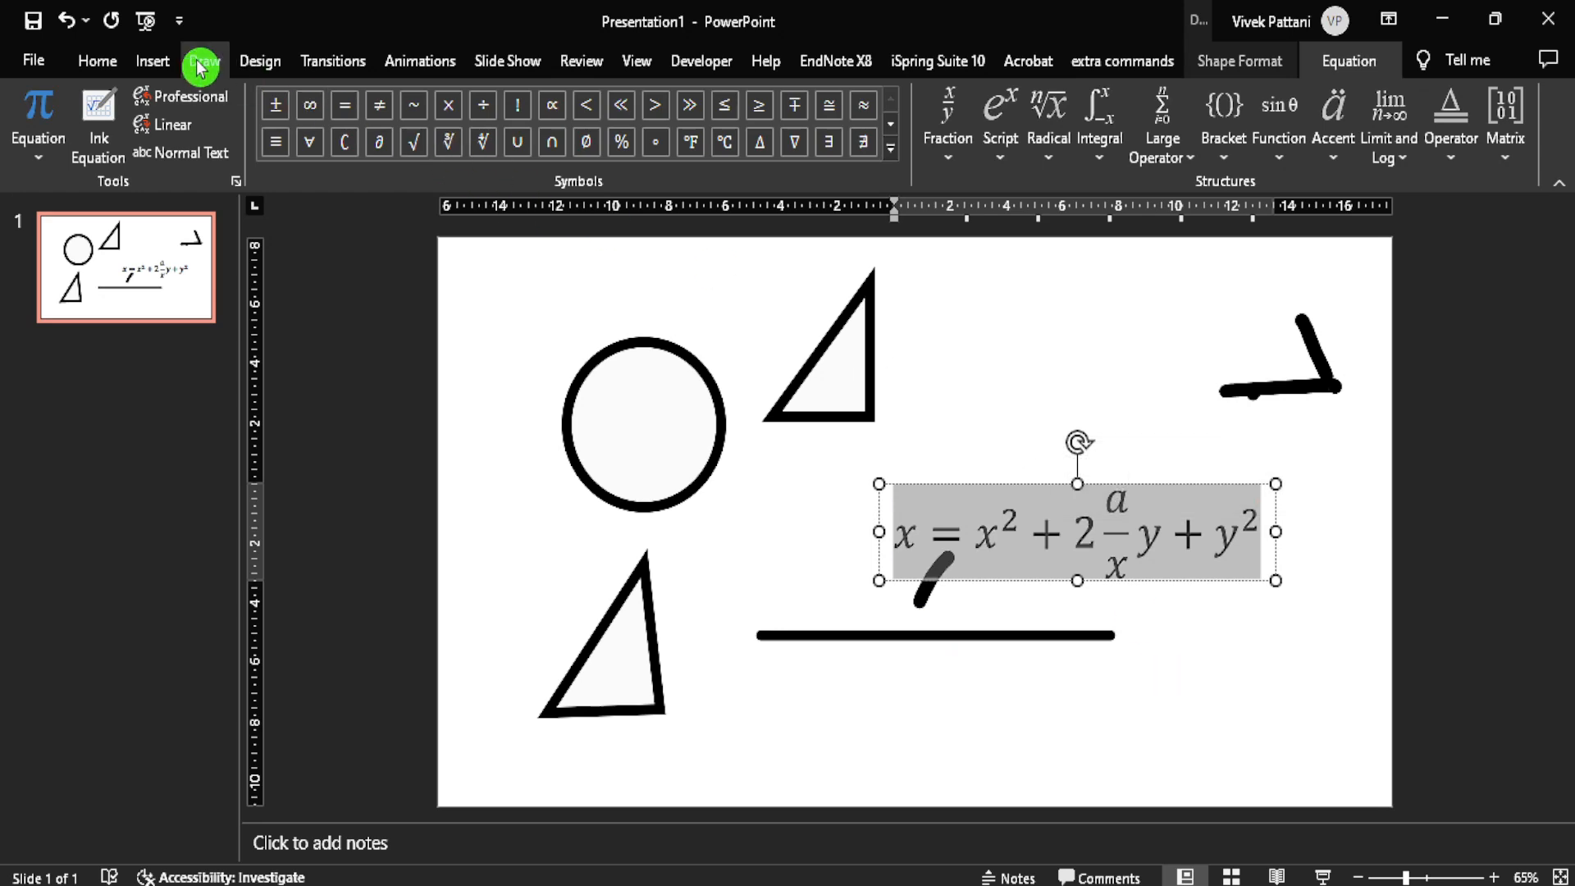
left_click(155, 58)
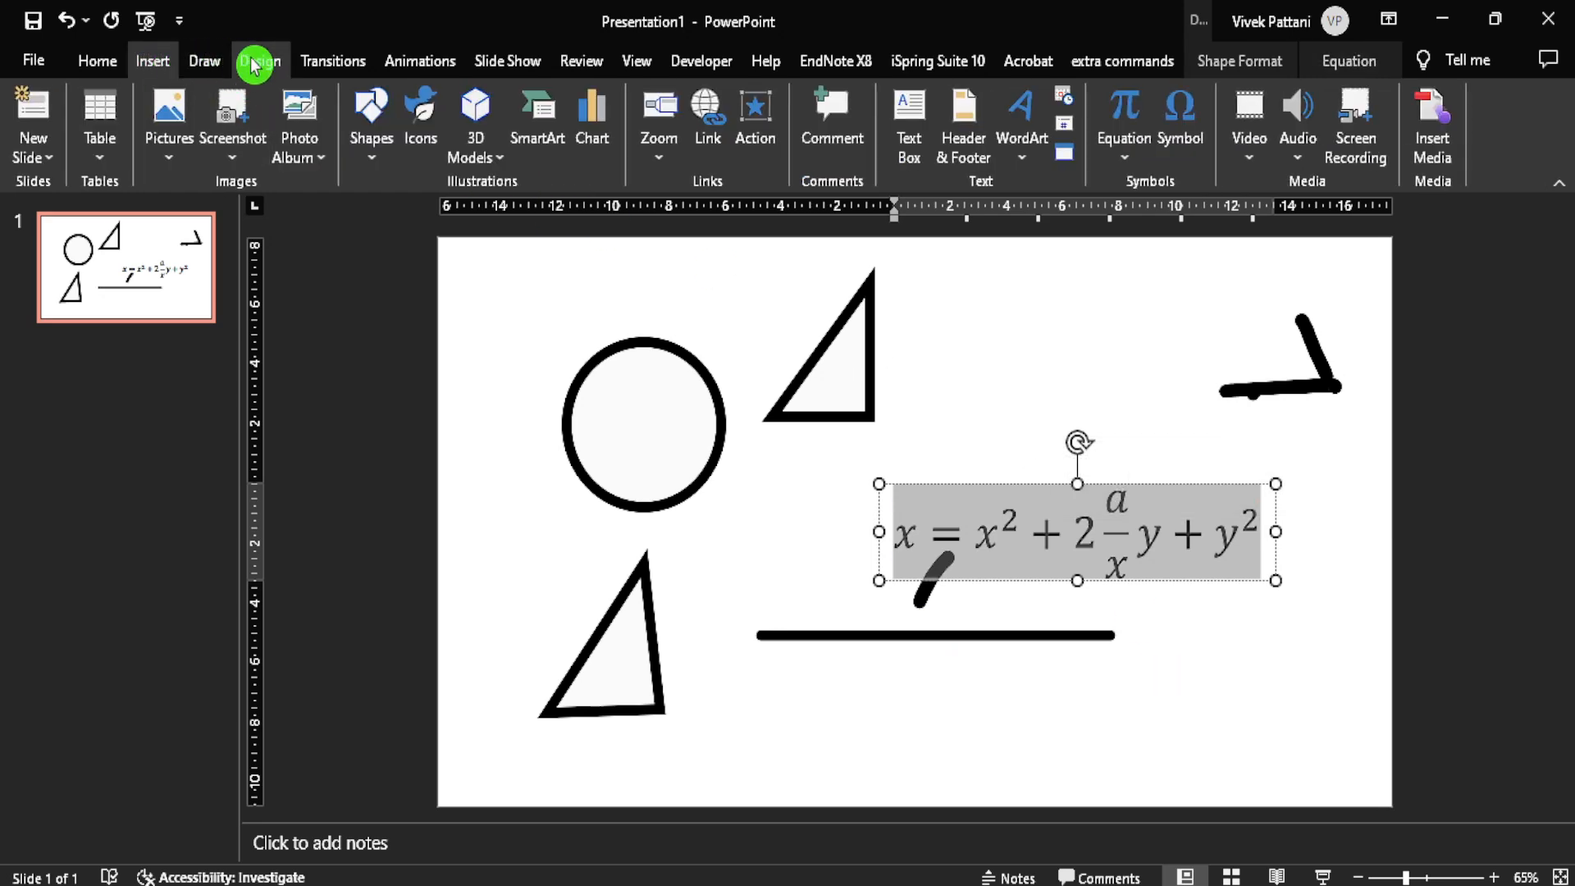
left_click(206, 60)
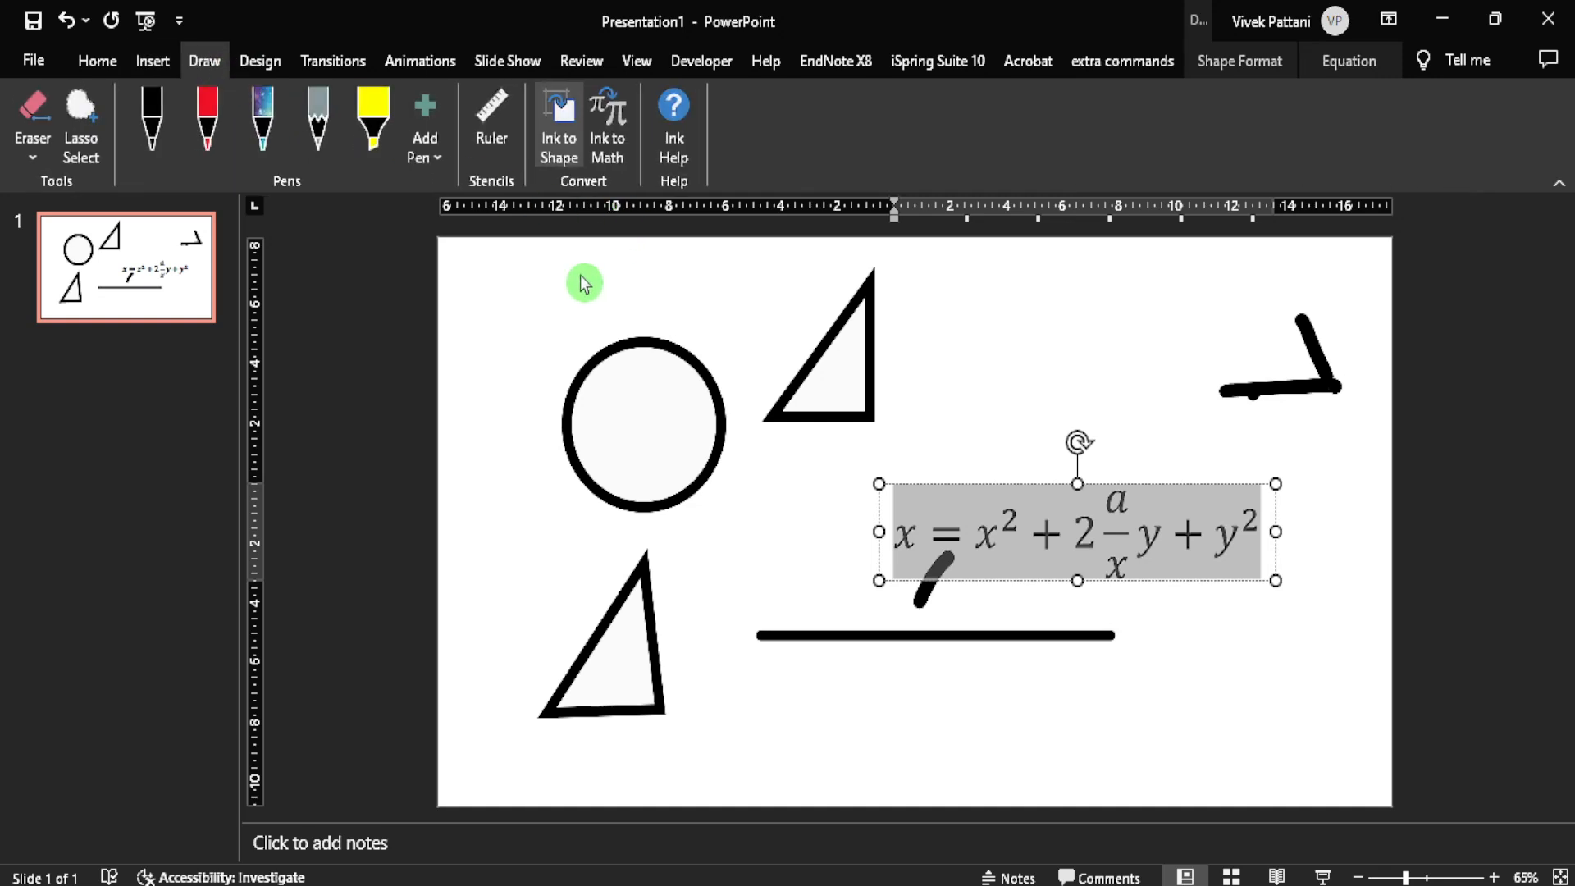